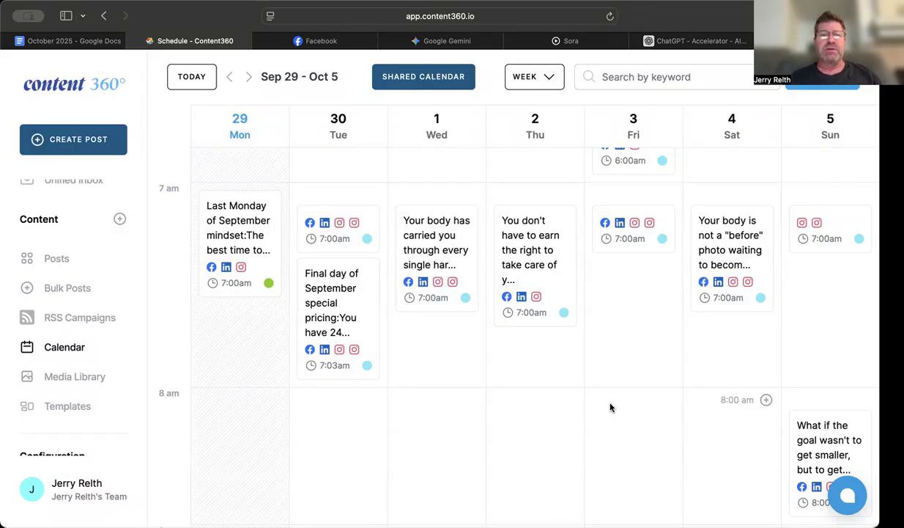
- Review the scheduled posts across all hours in the Sep 29 - Oct 5 week of the content calendar
scroll(557, 394, up, 2)
scroll(559, 395, down, 1)
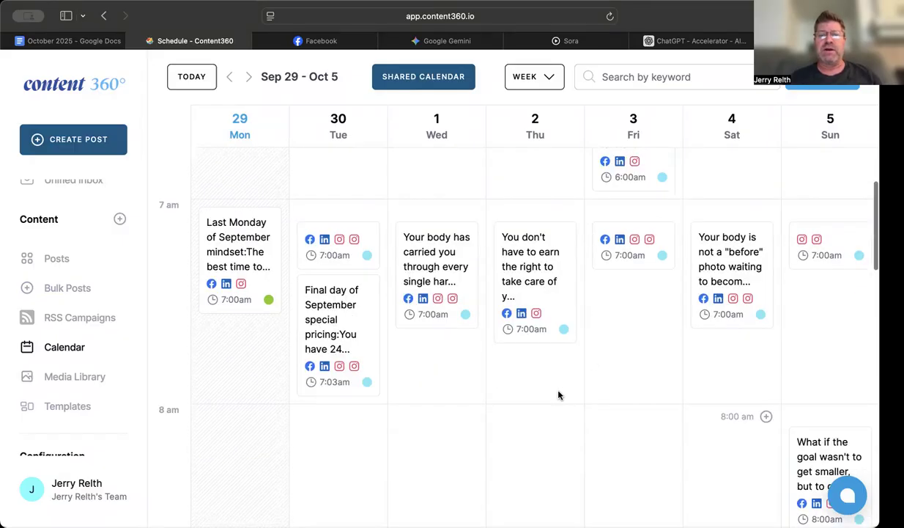
scroll(558, 395, up, 4)
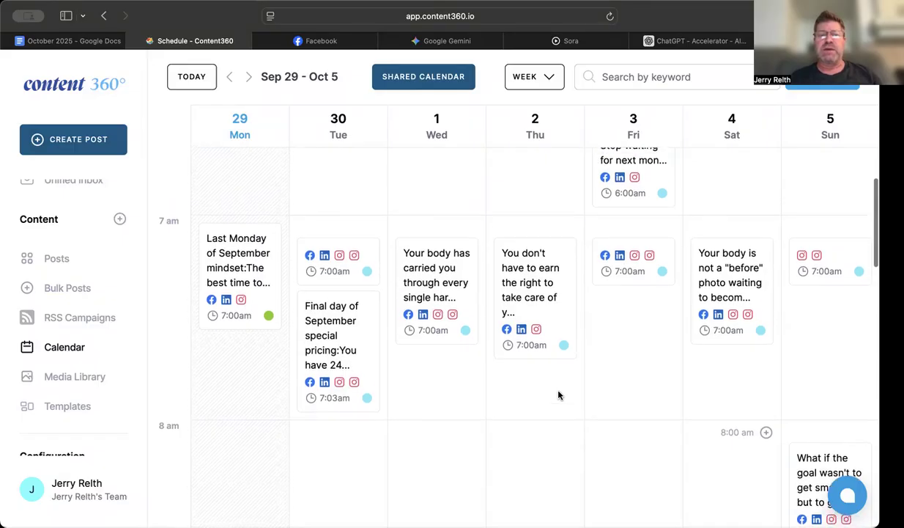
scroll(558, 395, up, 2)
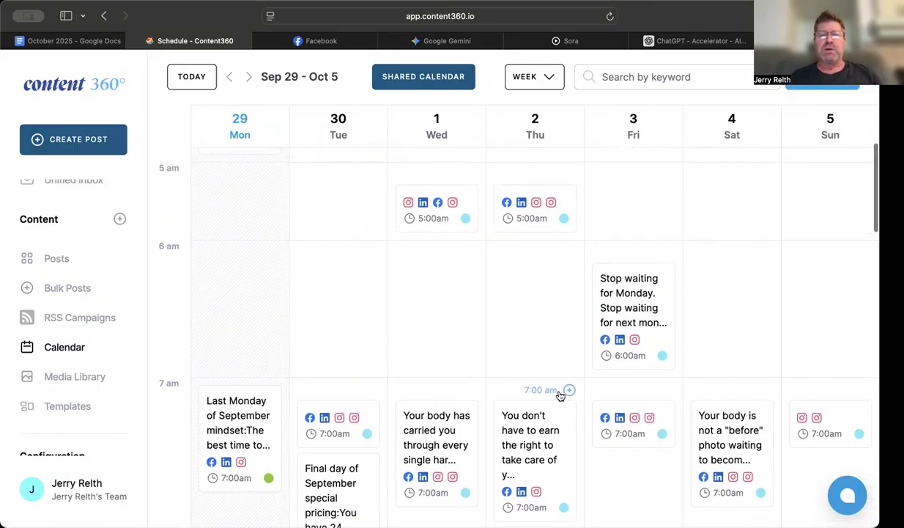
scroll(540, 285, down, 9)
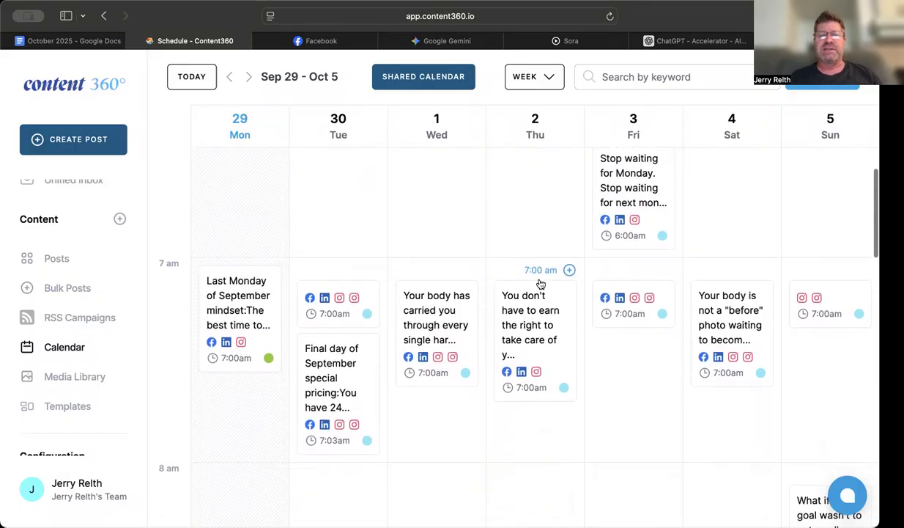
scroll(540, 284, down, 10)
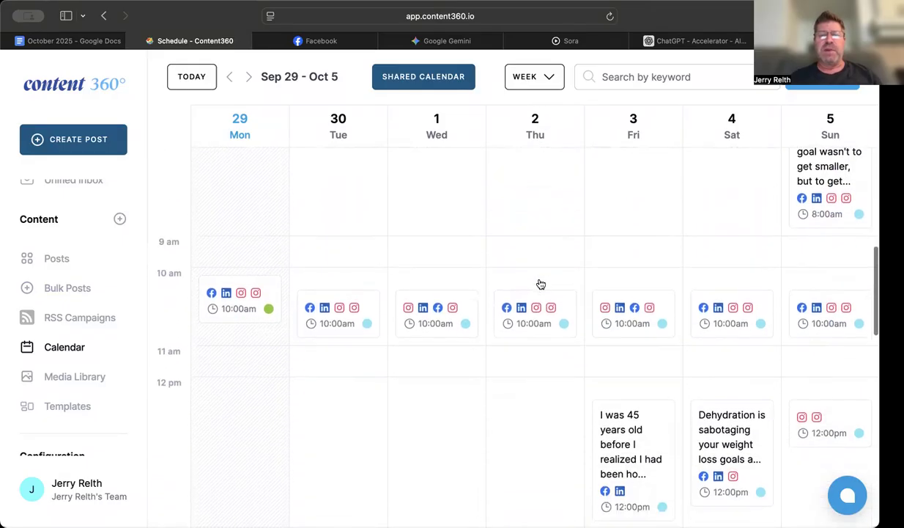
scroll(541, 284, down, 13)
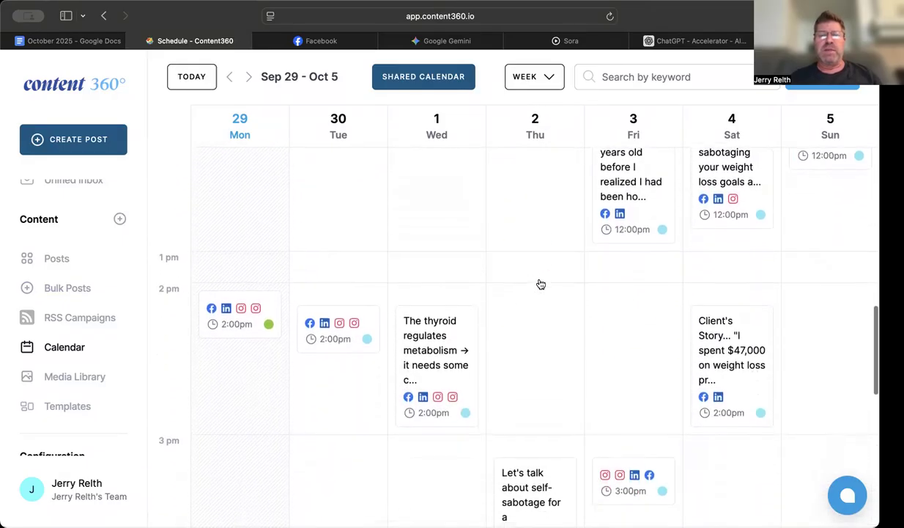
scroll(541, 285, down, 9)
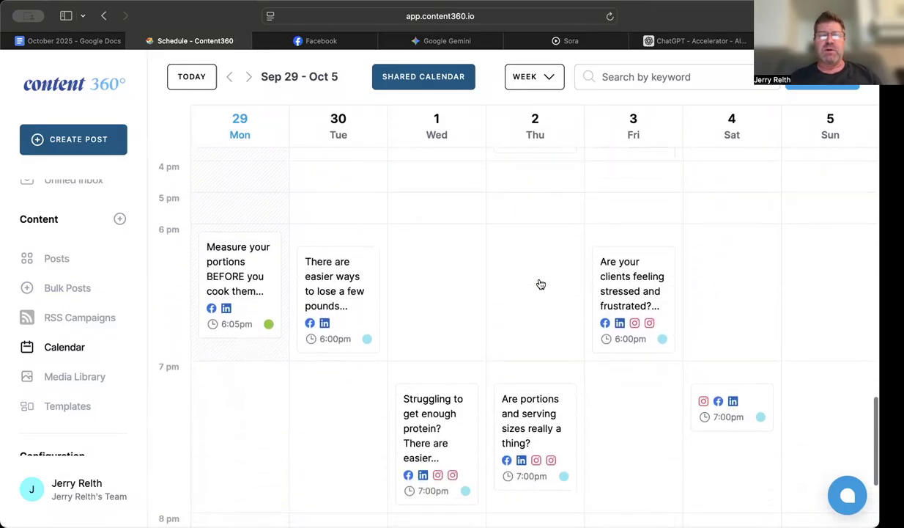
scroll(541, 285, down, 2)
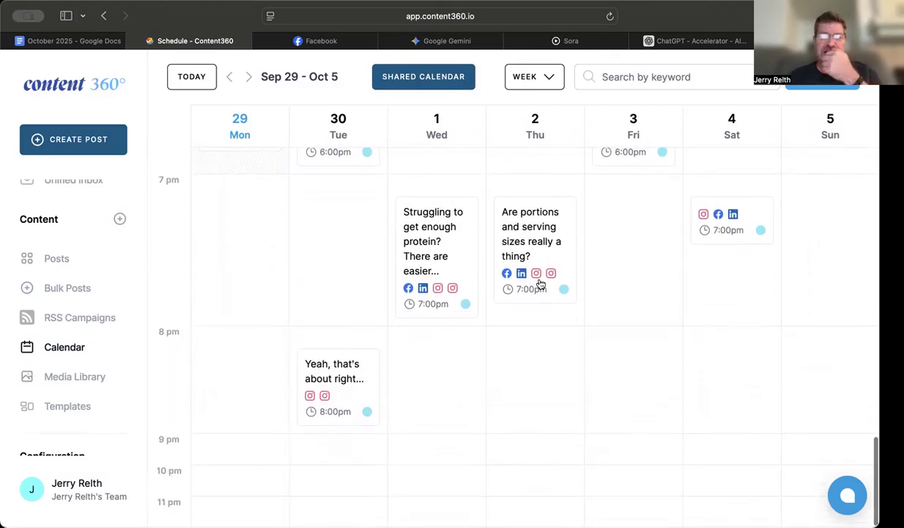
scroll(540, 285, up, 20)
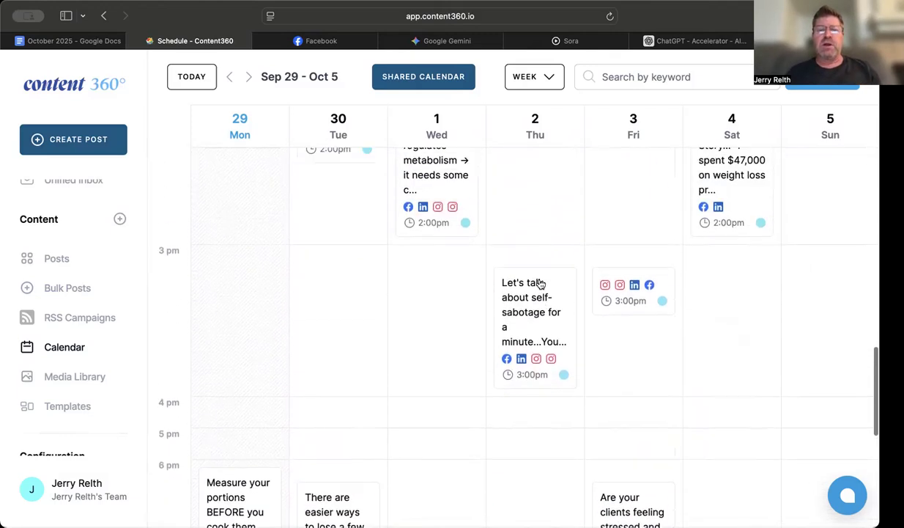
scroll(540, 284, up, 12)
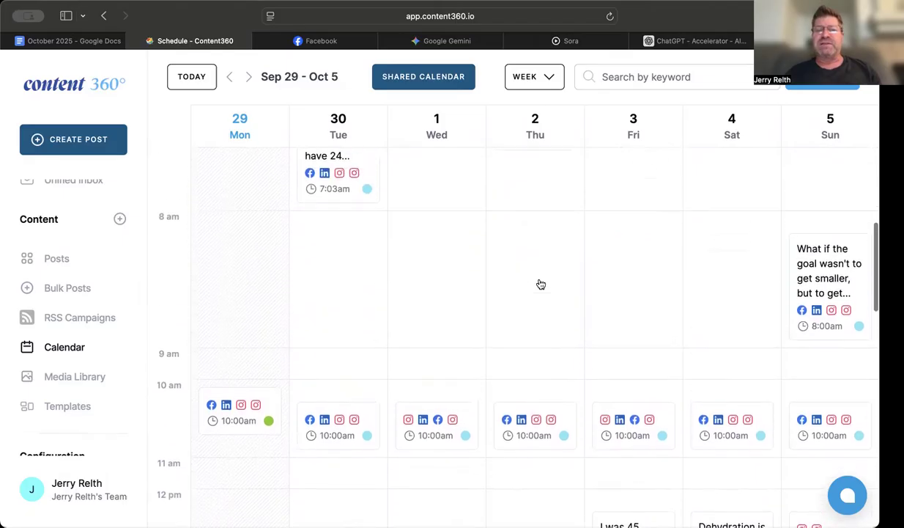
scroll(540, 283, up, 4)
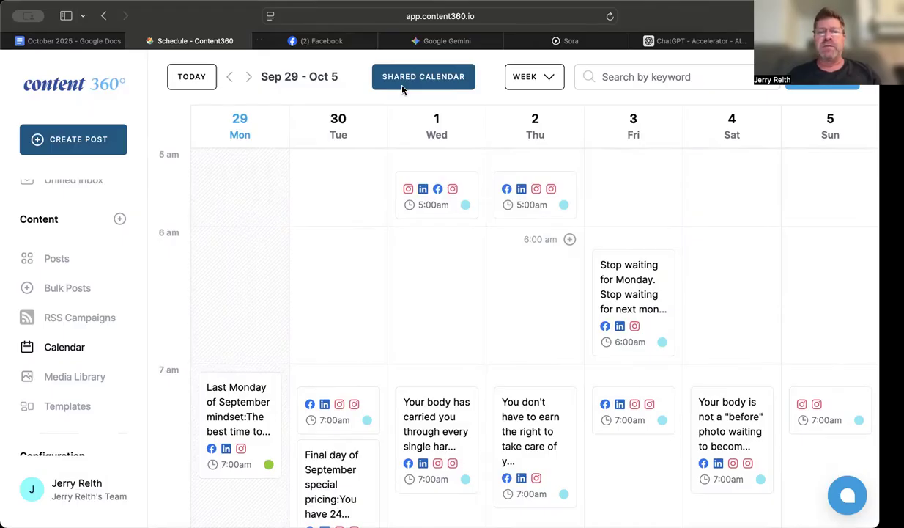
- Move the content calendar to the Oct 6 - Oct 12 week and look through its time slots
click(248, 76)
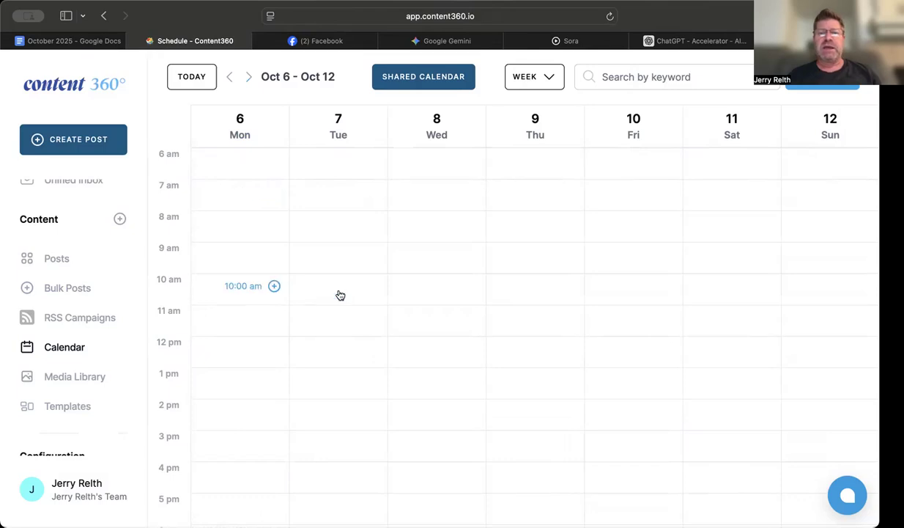
scroll(353, 291, down, 5)
scroll(355, 292, up, 10)
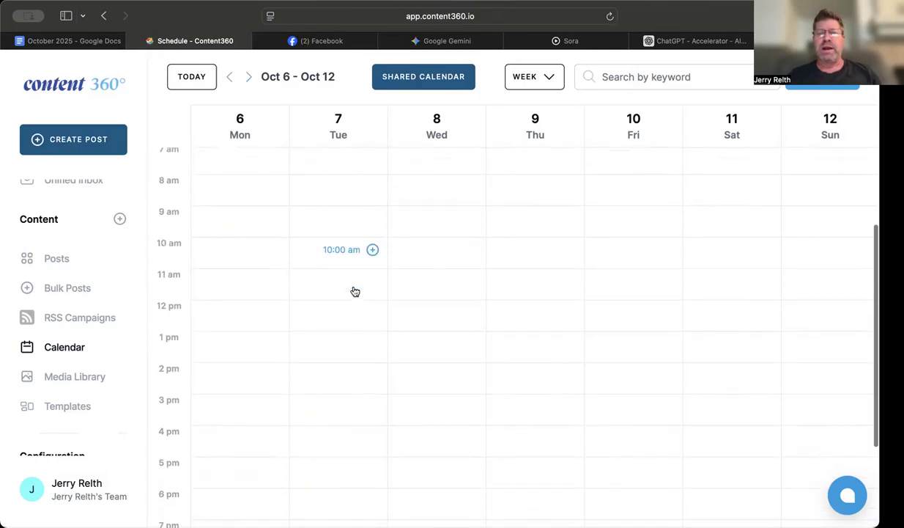
scroll(355, 292, down, 4)
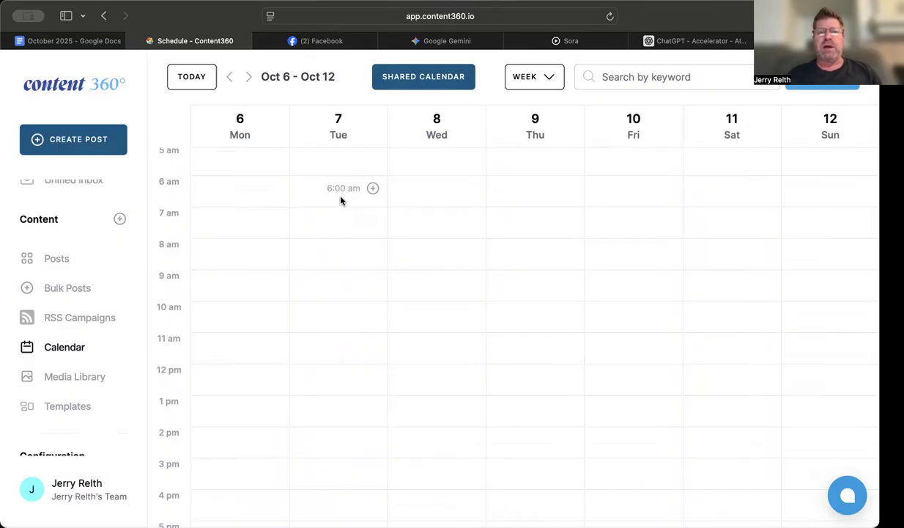
- Switch to ChatGPT, look at Sora and the custom GPTs, and start a new ChatGPT chat
click(679, 40)
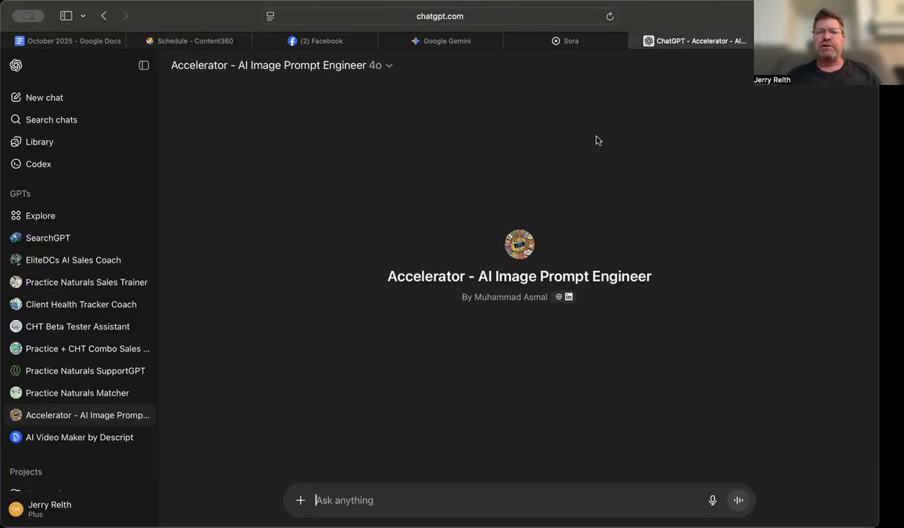
click(571, 42)
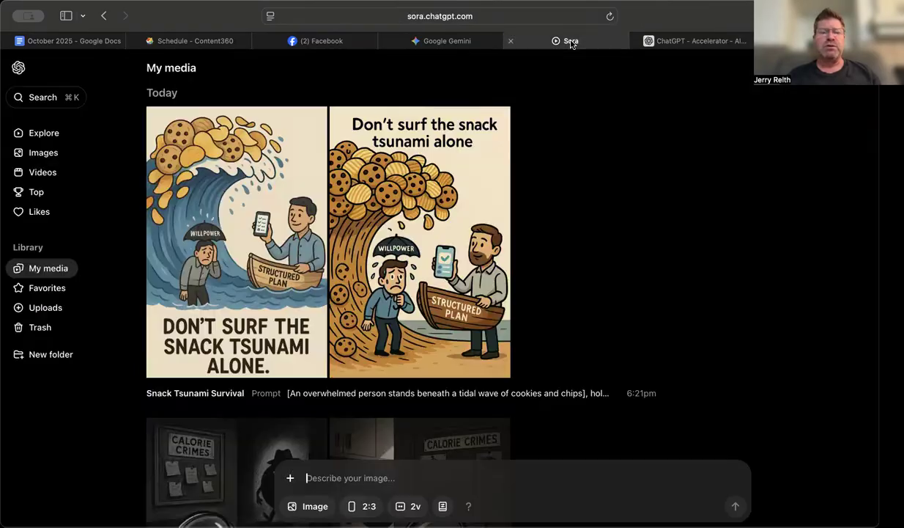
click(648, 41)
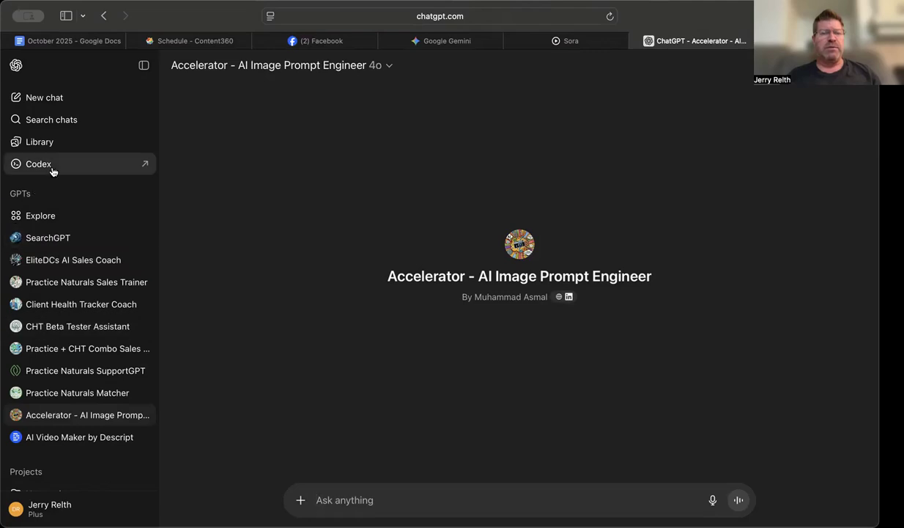
click(40, 217)
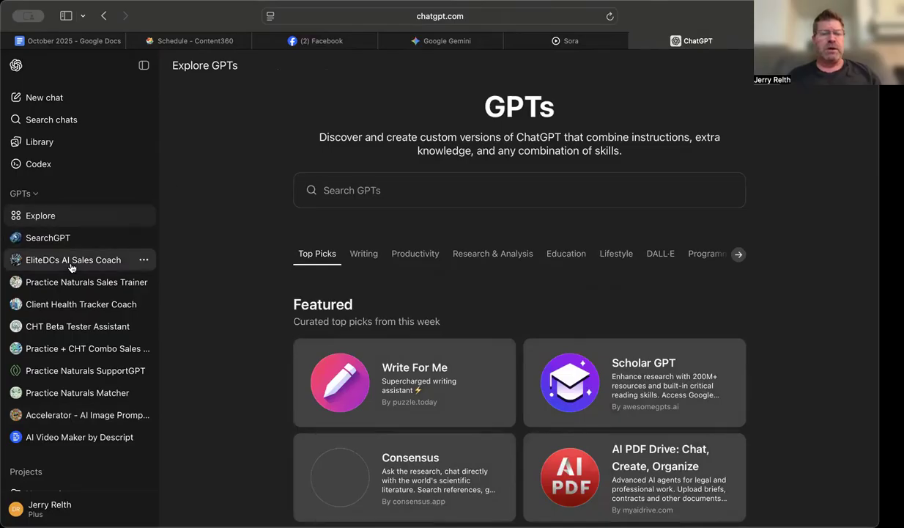
scroll(71, 267, down, 8)
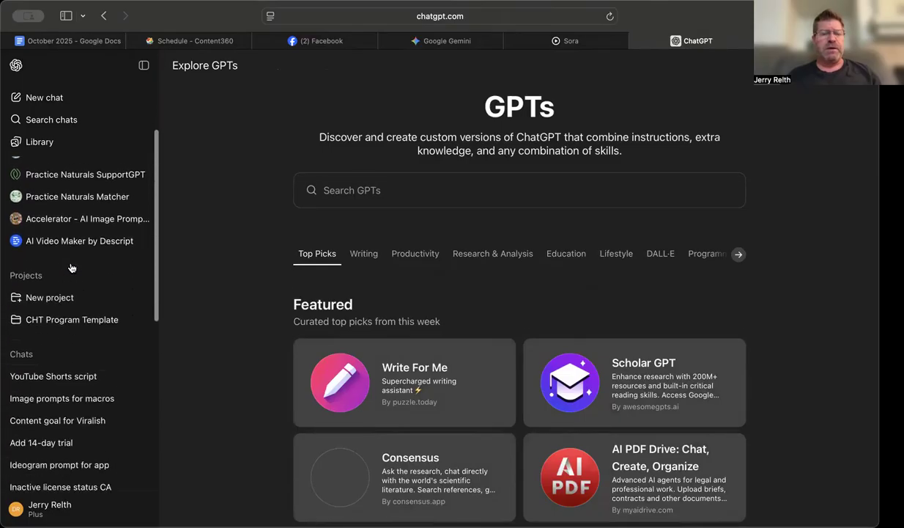
scroll(71, 267, up, 8)
click(70, 104)
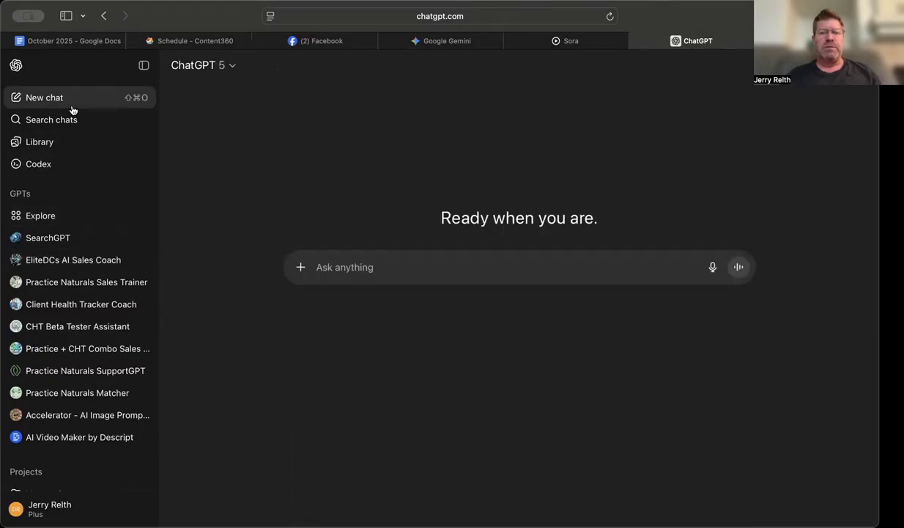
- Compare the snack tsunami images generated in Sora with the one generated in Gemini
click(578, 46)
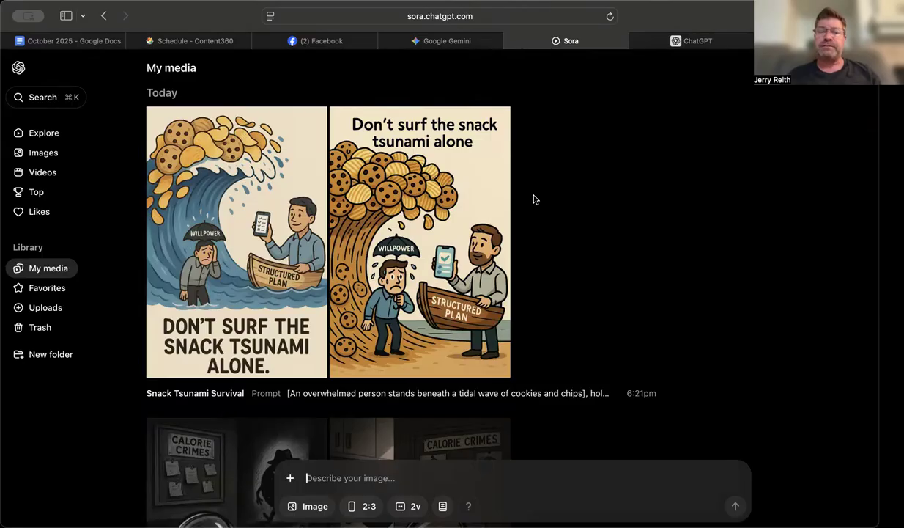
click(436, 41)
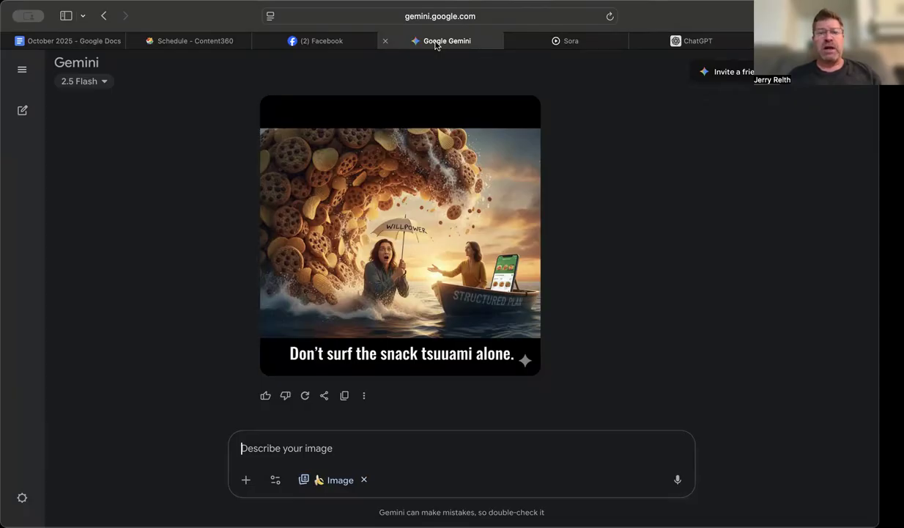
click(570, 42)
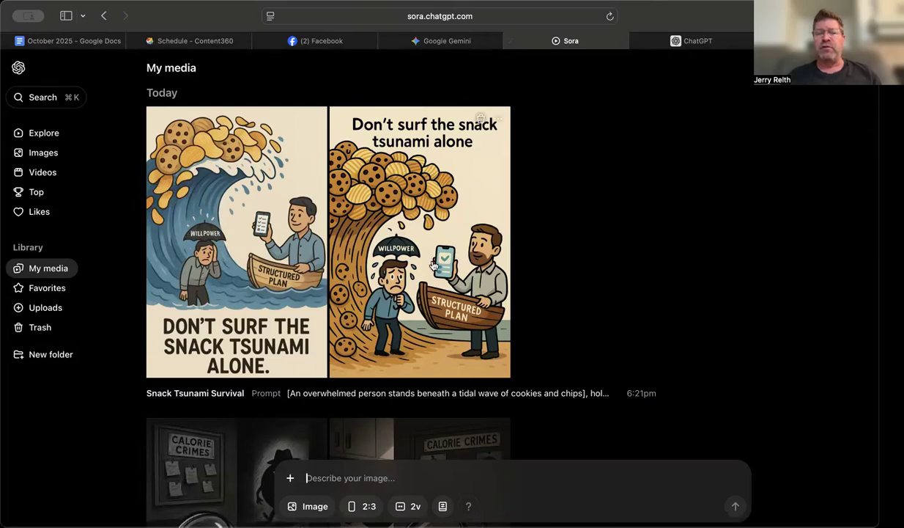
click(443, 43)
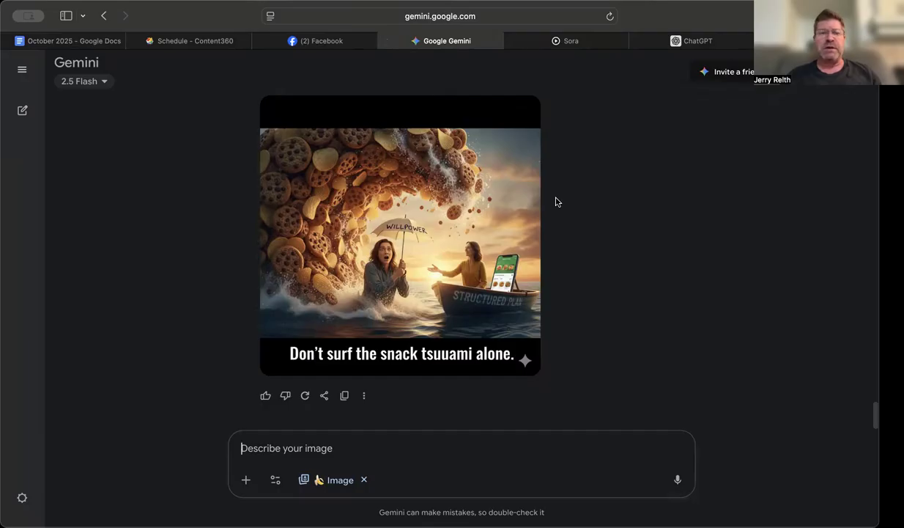
- In the new ChatGPT chat, write a prompt requesting weight loss and nutrition tracking topics that help health coaches improve client results, client retention and ROI
click(685, 40)
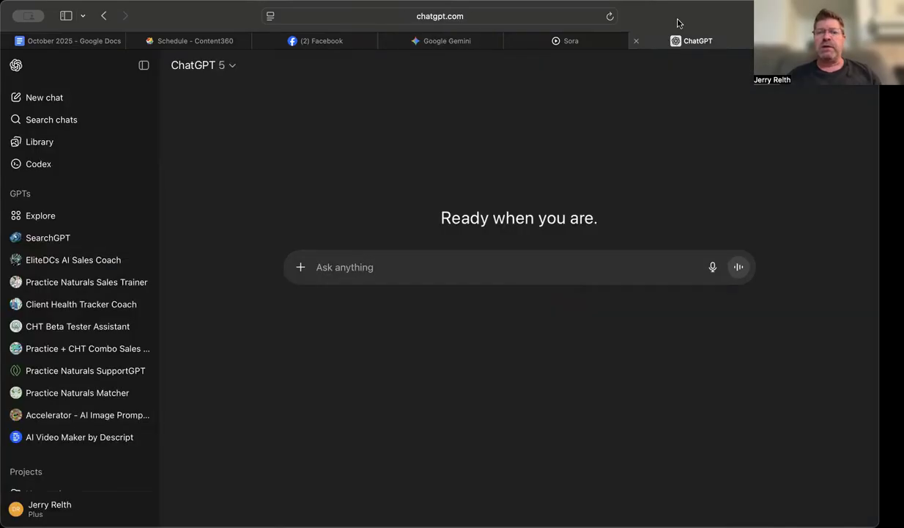
click(455, 269)
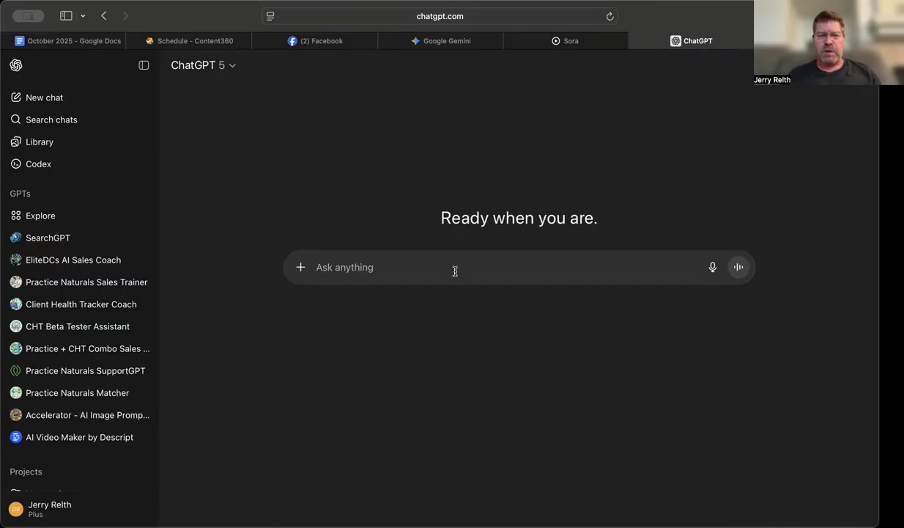
text(Ok, I'd like you to help me think of other topics in the weight loss and nutrition tracking realm that would appeal more to helping health coaches get better results with clients, improve client retention and ultimately improve their ROI, helping more people and making more money)
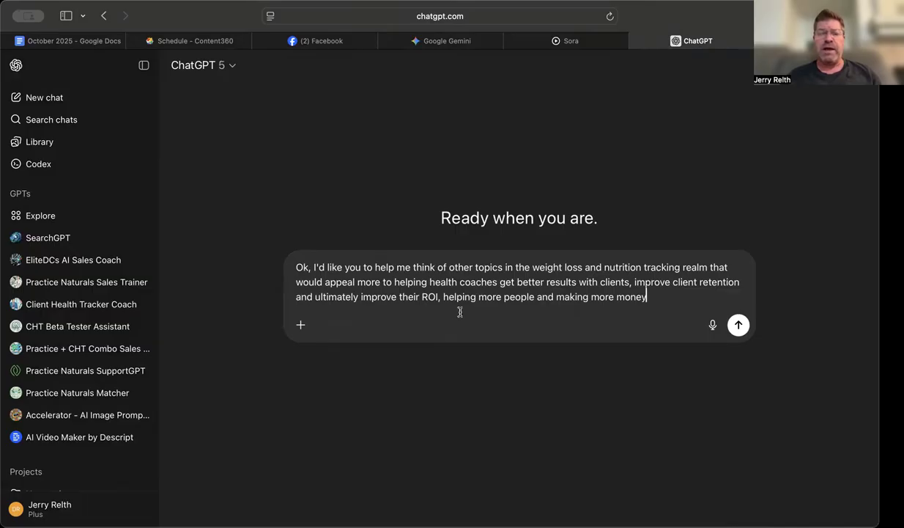
- End the prompt's first sentence with a period and add "Let's put a focus on", correcting the typos
text(.)
text(Let's pu)
text(t. afopcus on)
key(Left)
key(Left)
key(Left)
key(Left)
key(Left)
key(Left)
key(Left)
key(Left)
key(Left)
key(Left)
key(Left)
key(BackSpace)
key(BackSpace)
key(Right)
key(Right)
key(Right)
key(Delete)
key(Right)
key(Right)
key(Right)
key(Right)
key(Right)
key(Right)
- Complete the prompt's second sentence with "integrating Practice Naturals and those protocols so that our providers can use this content."
text(int)
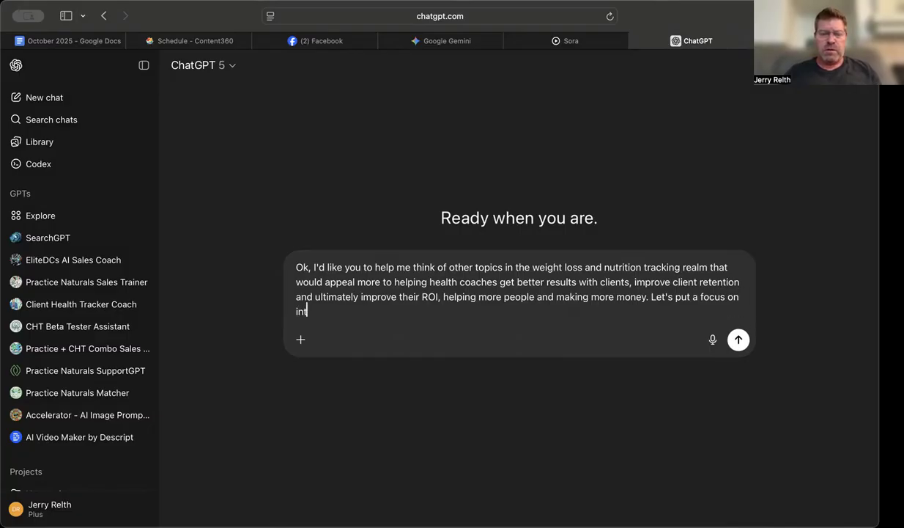
text(egrating )
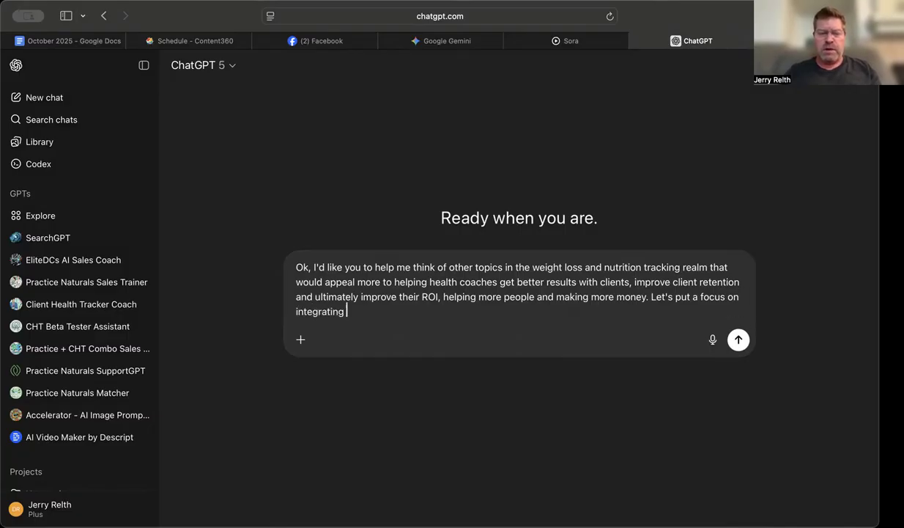
text(Practice Natu)
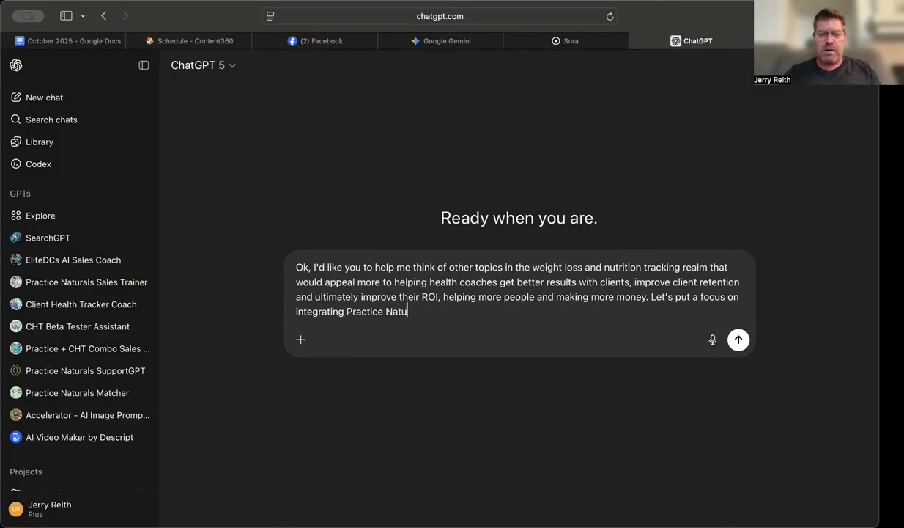
text(rals and )
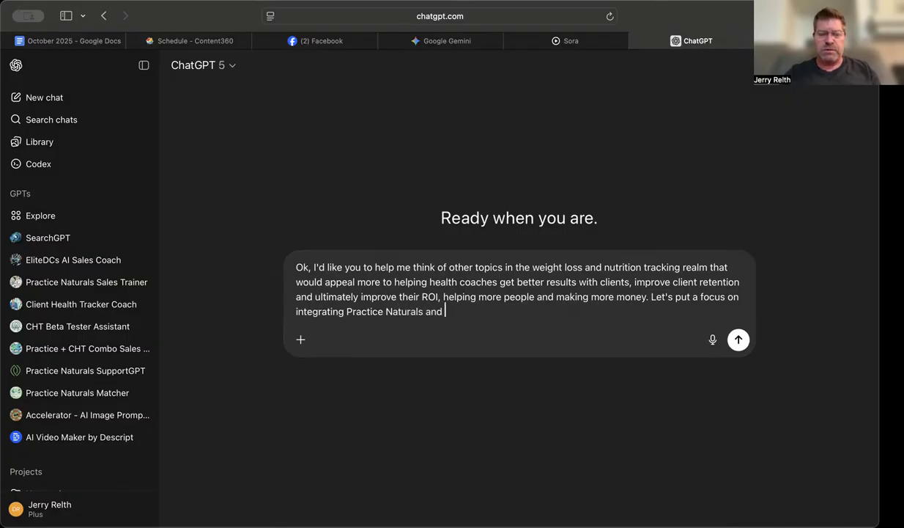
text(those protoco)
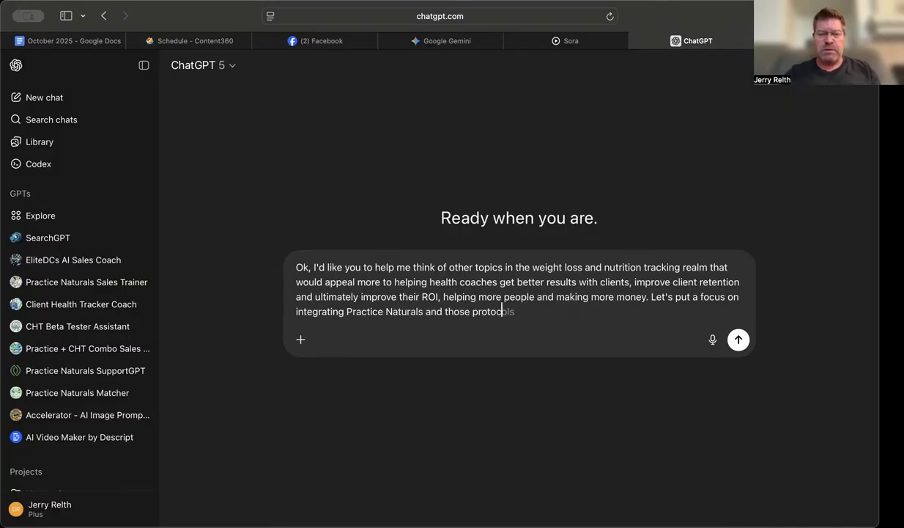
text(ls so that our)
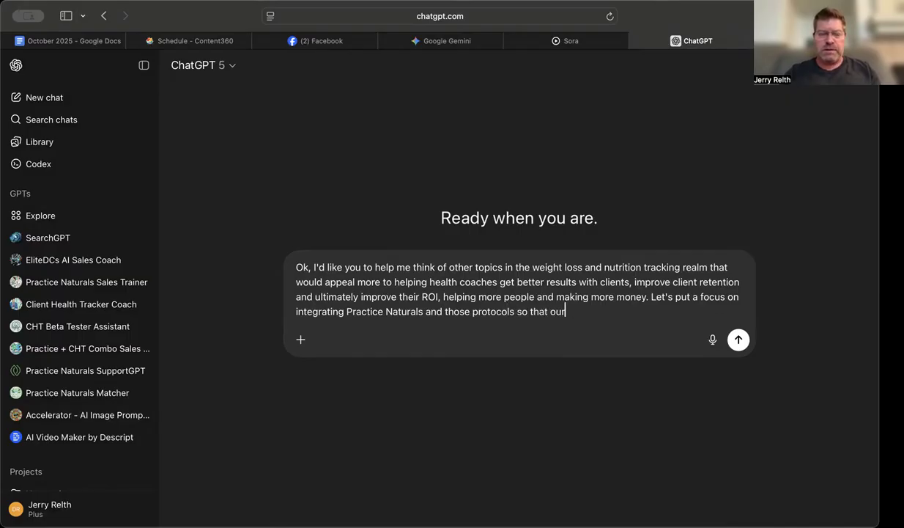
text( providers )
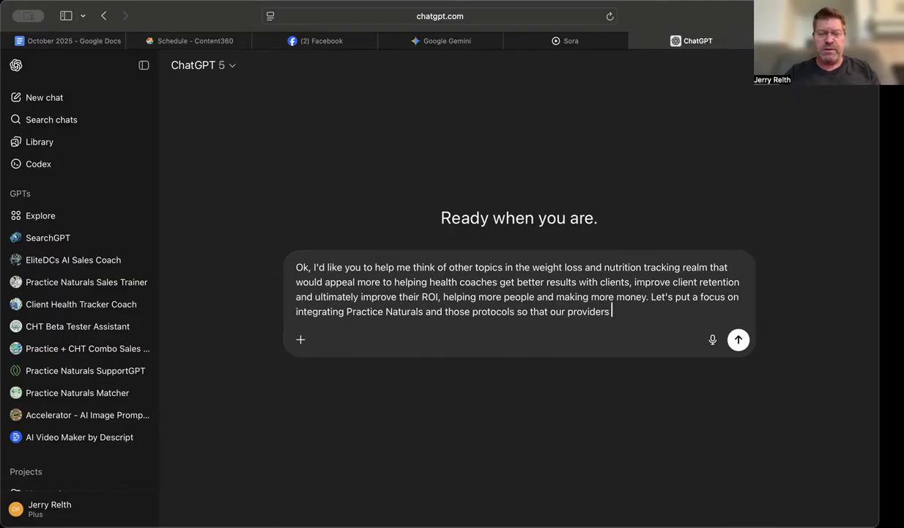
text(can use this)
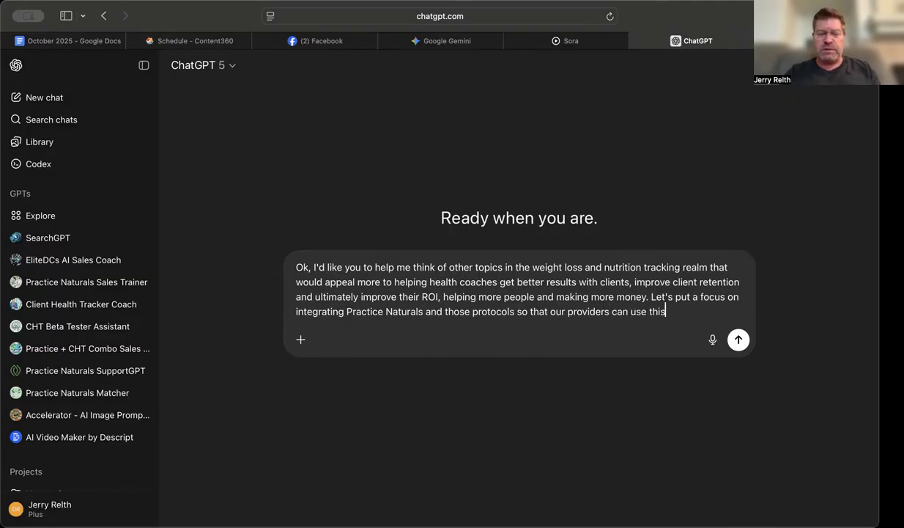
text( content. )
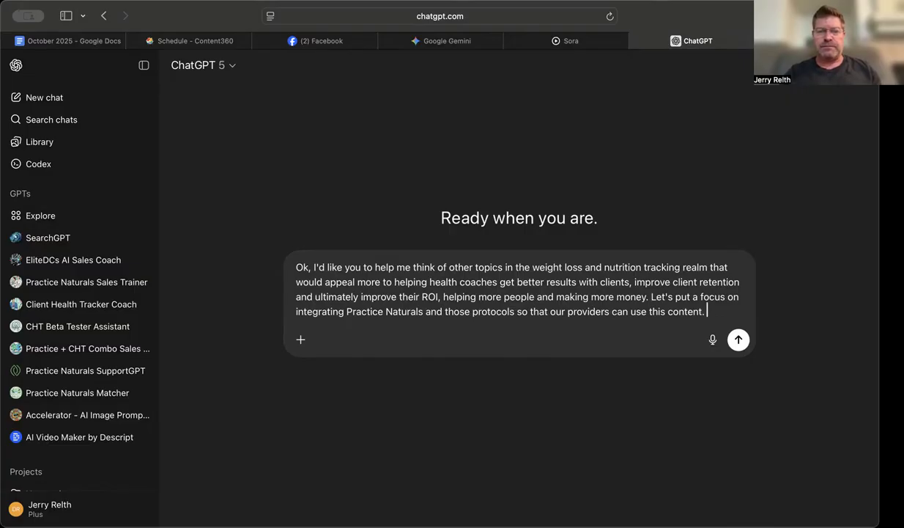
- Add "We need social media image prompts, not necessarily text creation." to the prompt and send it
text(We)
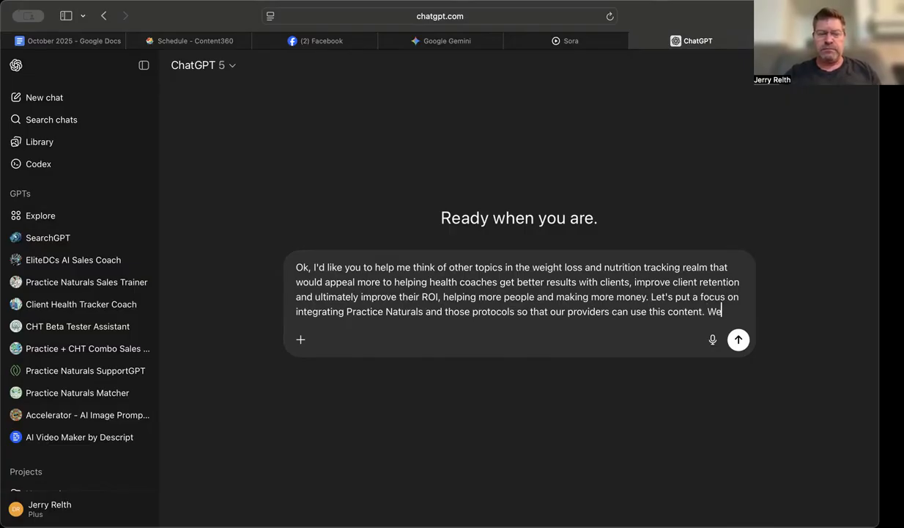
text( need so)
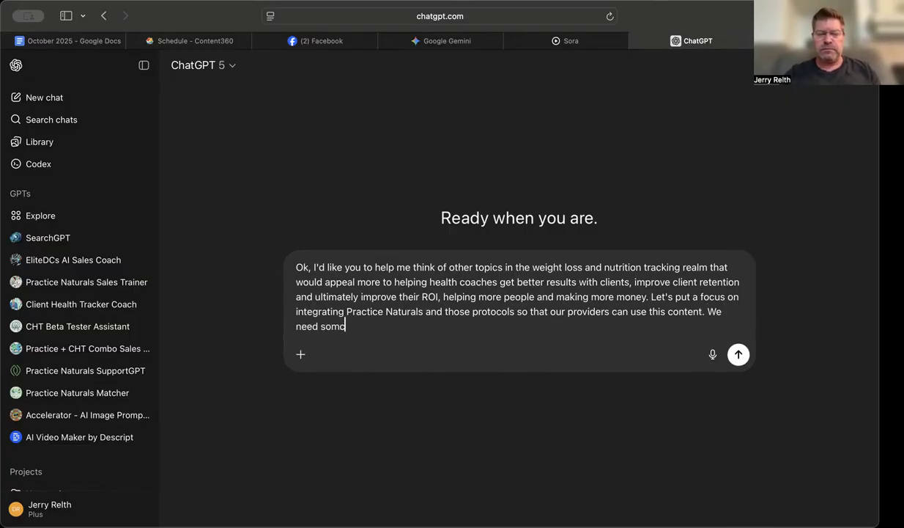
text(cial )
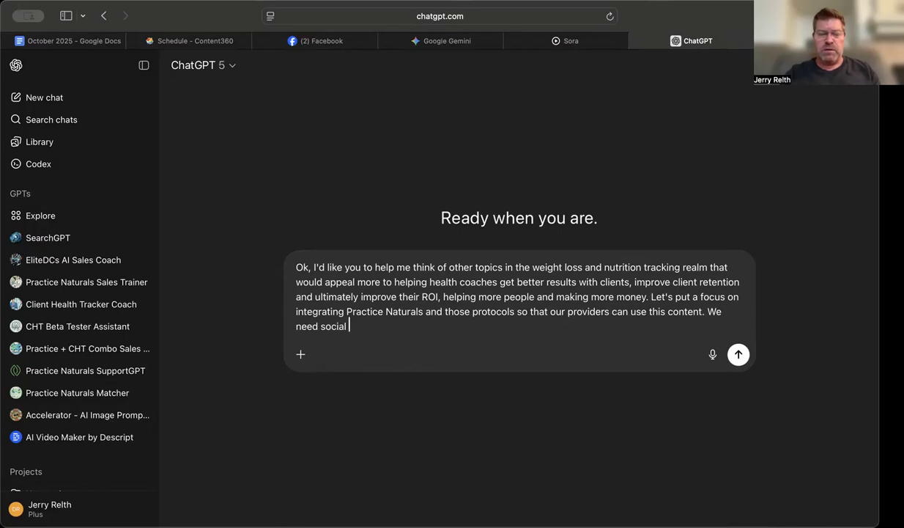
text(media image p)
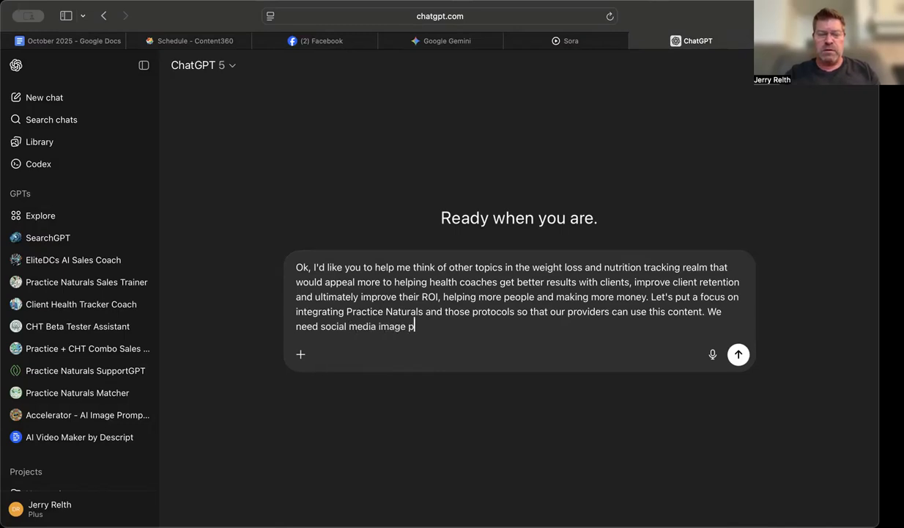
text(rompts  not necessarily)
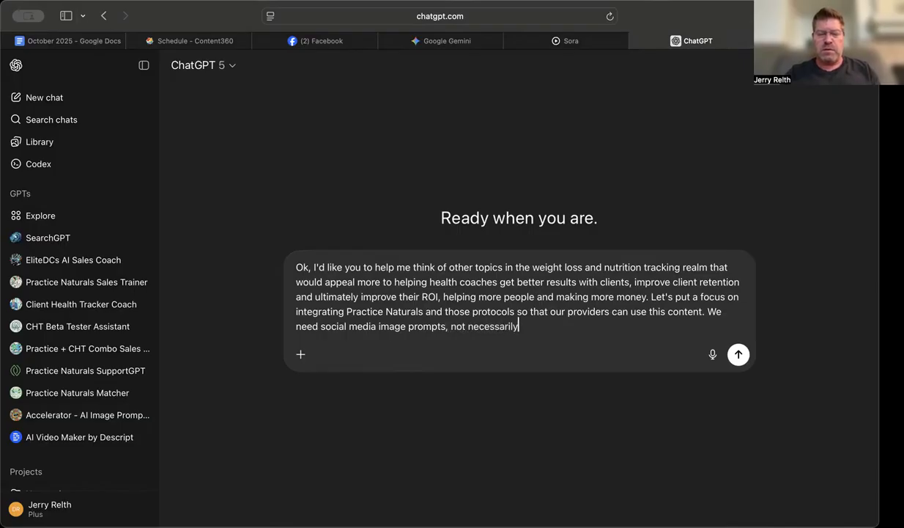
text( text creation.)
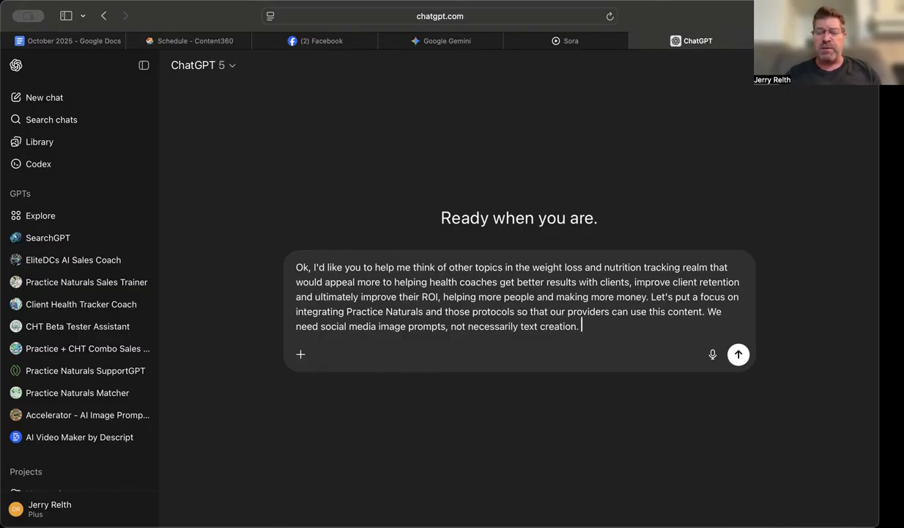
key(Return)
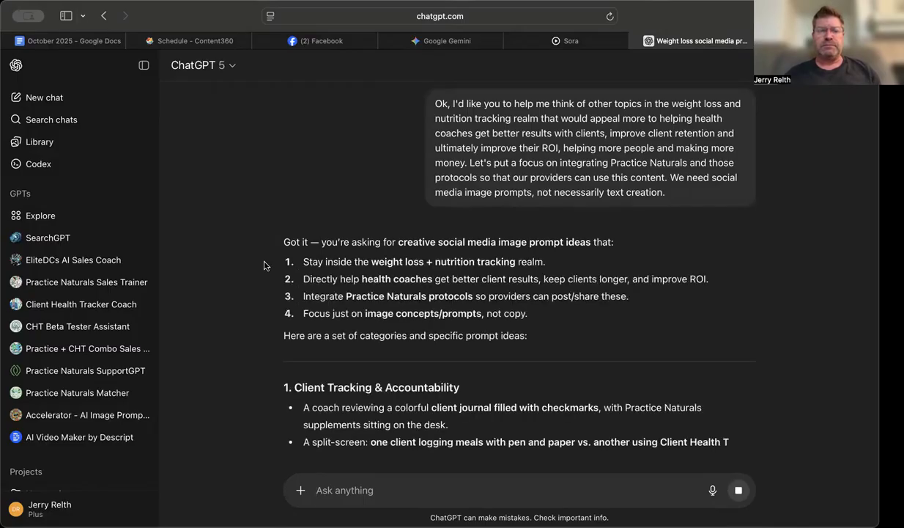
- Skim the generated image prompt ideas from Client Tracking & Accountability through ROI & Growth
scroll(265, 261, down, 1)
scroll(264, 266, down, 5)
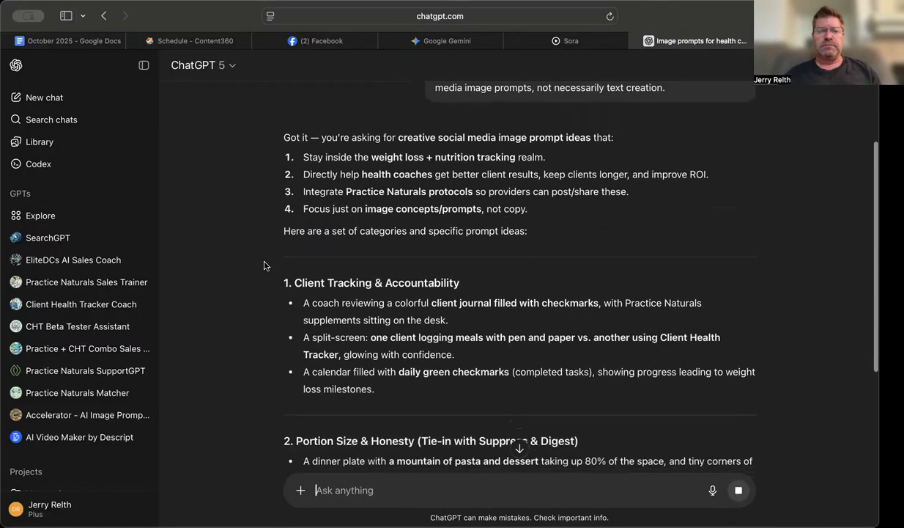
scroll(264, 266, down, 1)
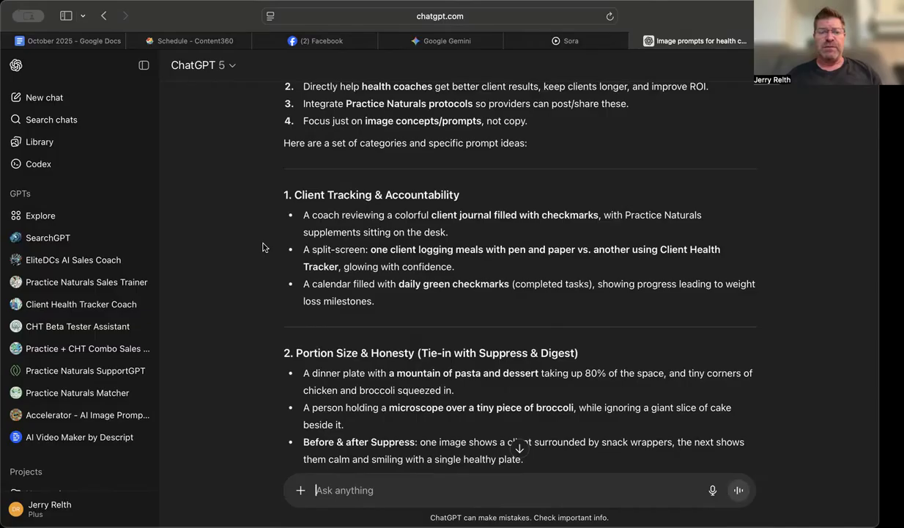
scroll(262, 247, down, 2)
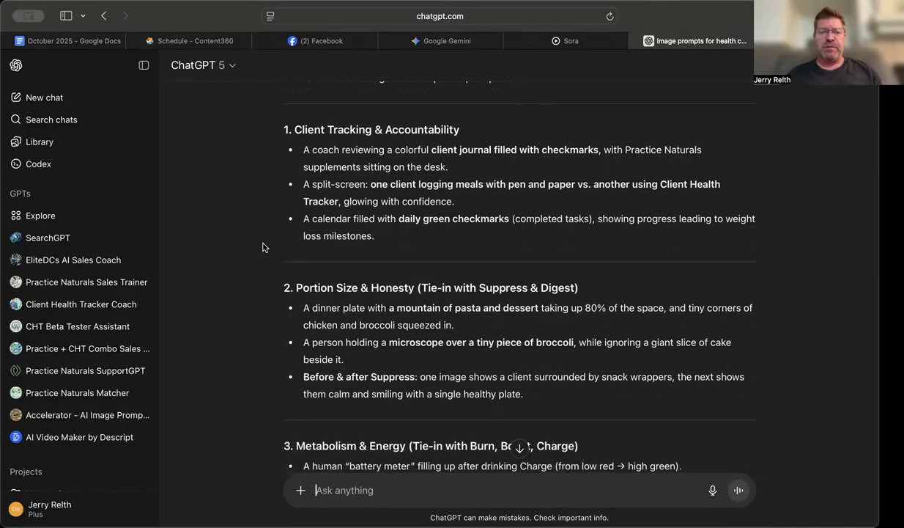
scroll(260, 242, down, 3)
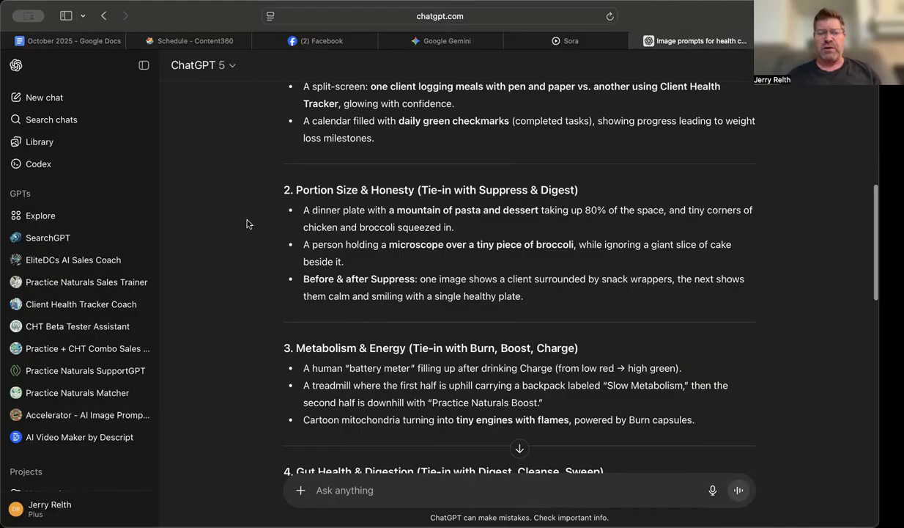
scroll(246, 224, down, 5)
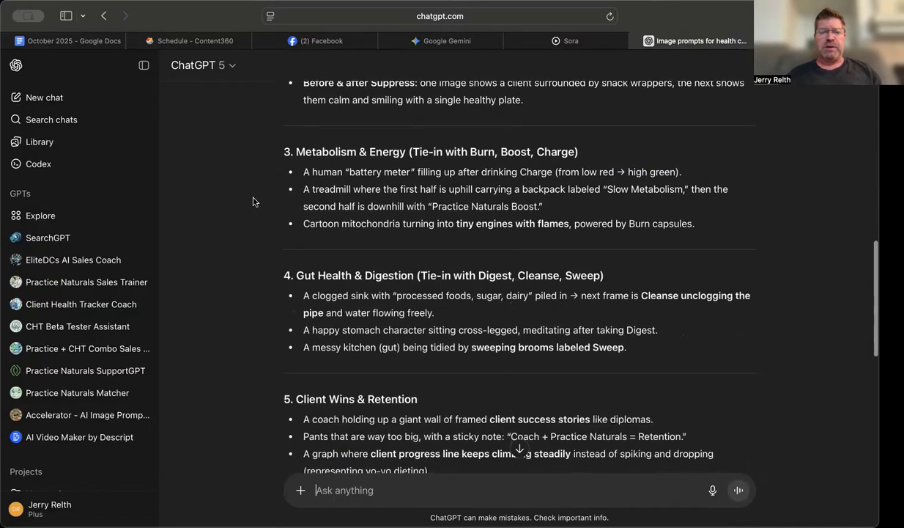
scroll(252, 202, down, 10)
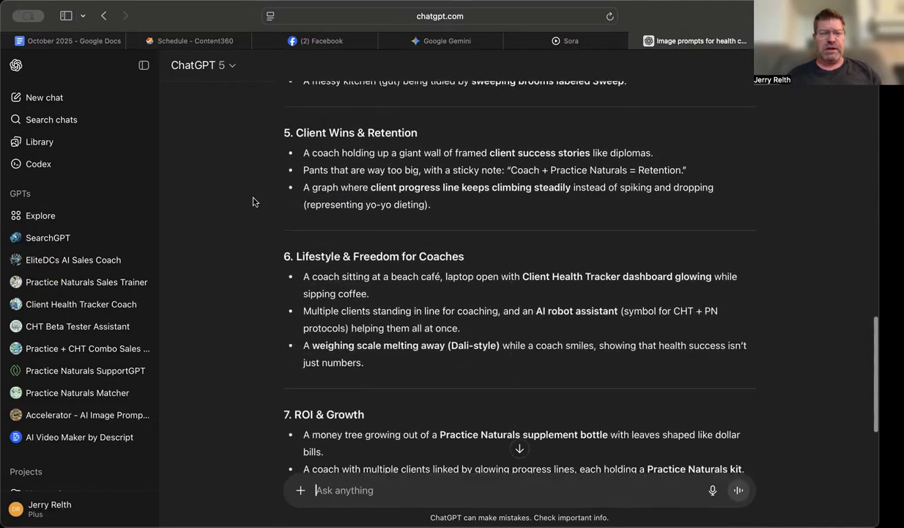
scroll(253, 201, down, 4)
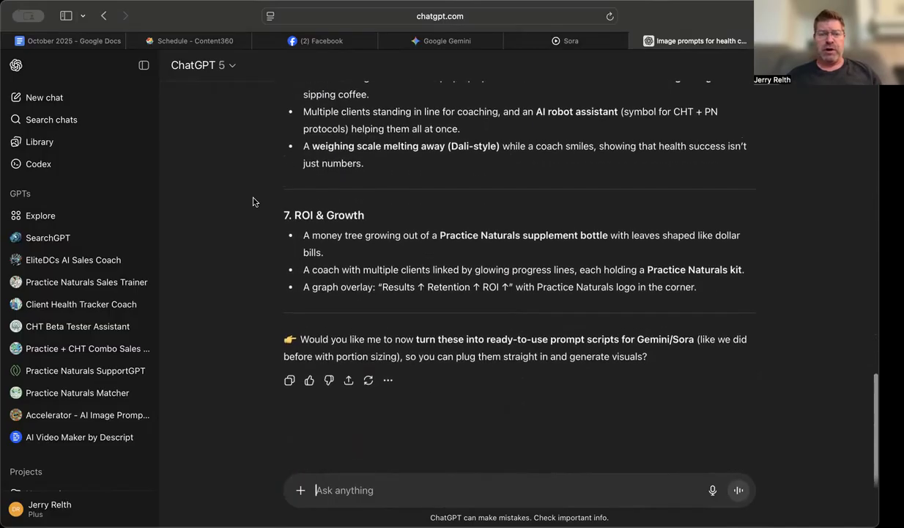
- Return to the start of the answer and read each category's image ideas through to the closing question
scroll(253, 201, up, 20)
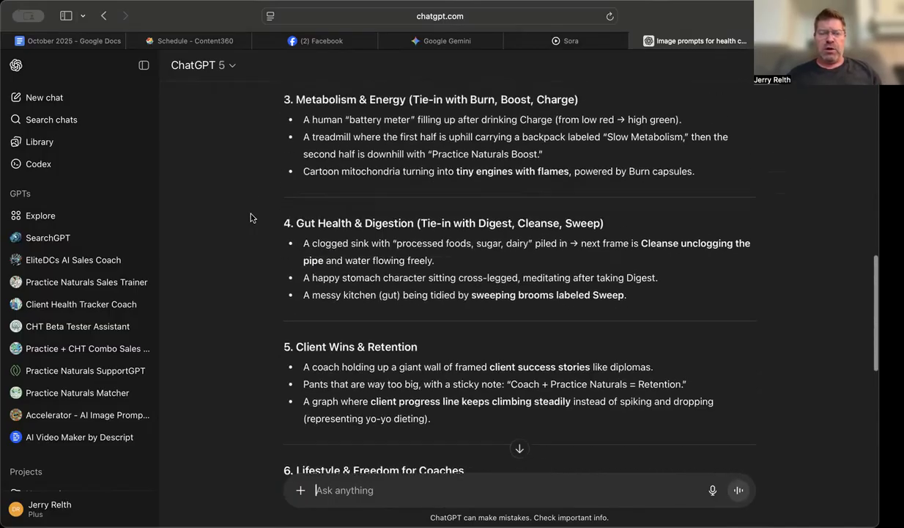
scroll(250, 217, up, 8)
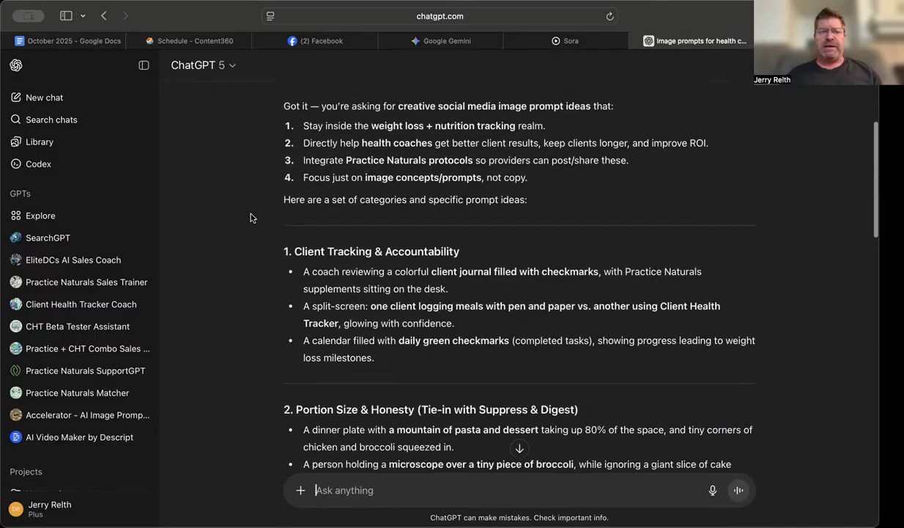
scroll(250, 218, up, 2)
scroll(250, 218, down, 6)
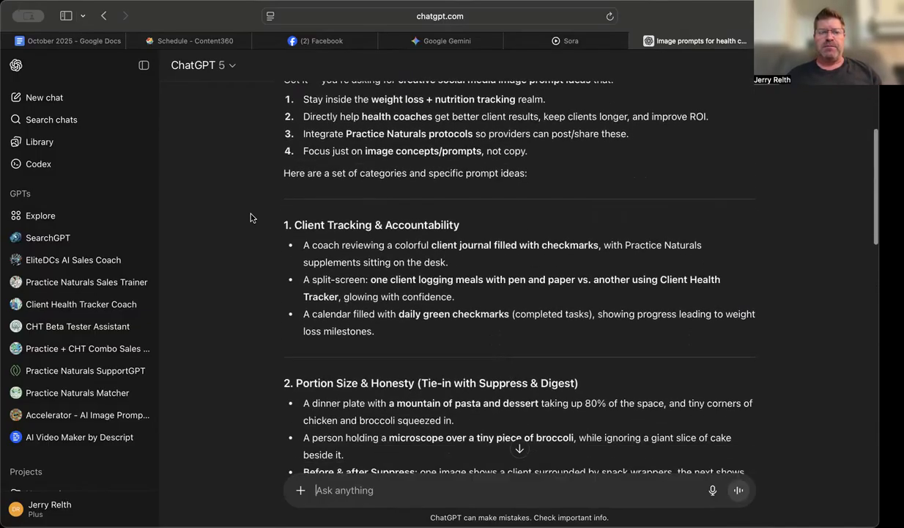
scroll(250, 218, down, 1)
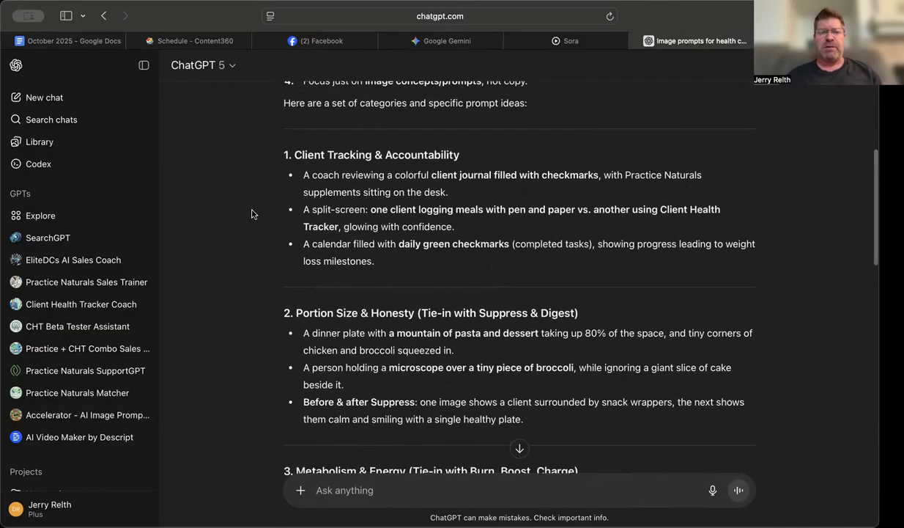
scroll(251, 213, down, 5)
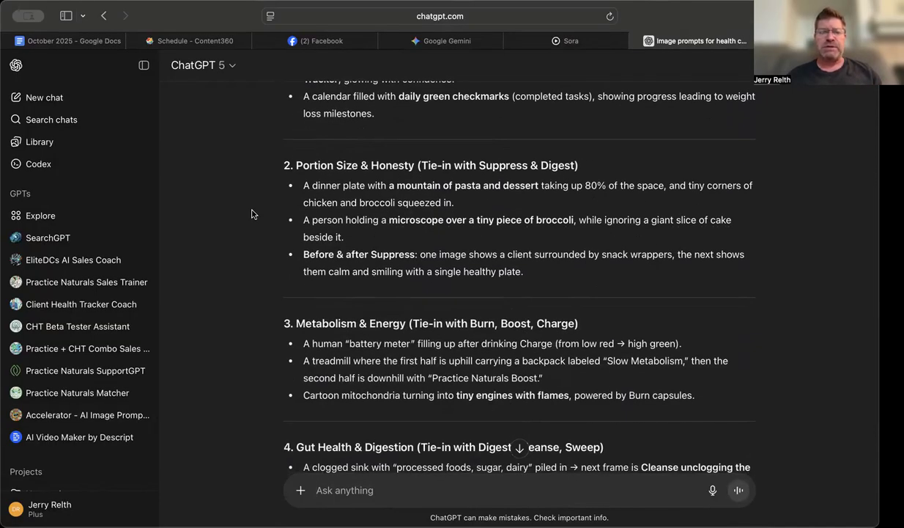
scroll(251, 213, down, 5)
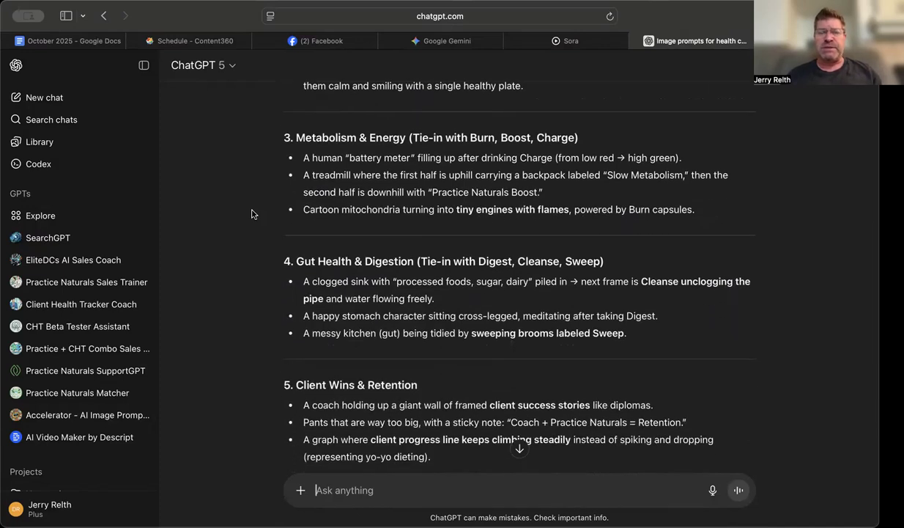
scroll(251, 213, down, 3)
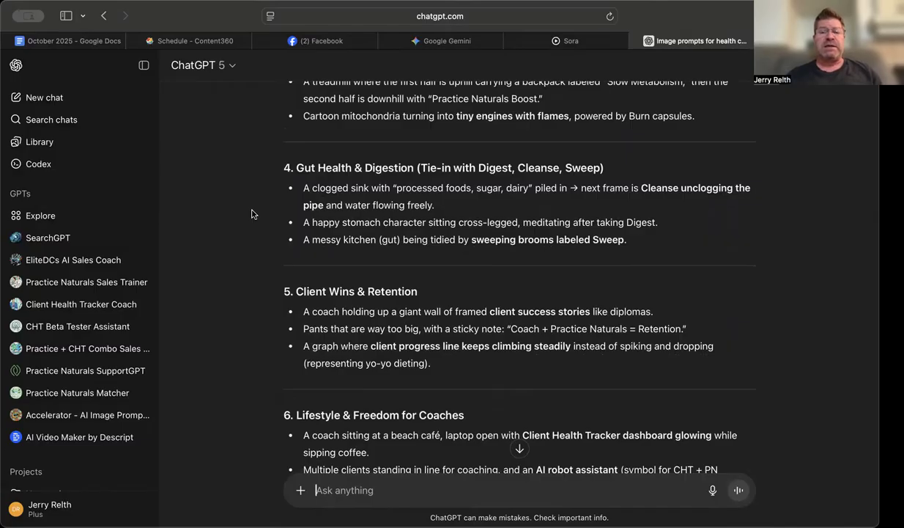
scroll(251, 213, down, 5)
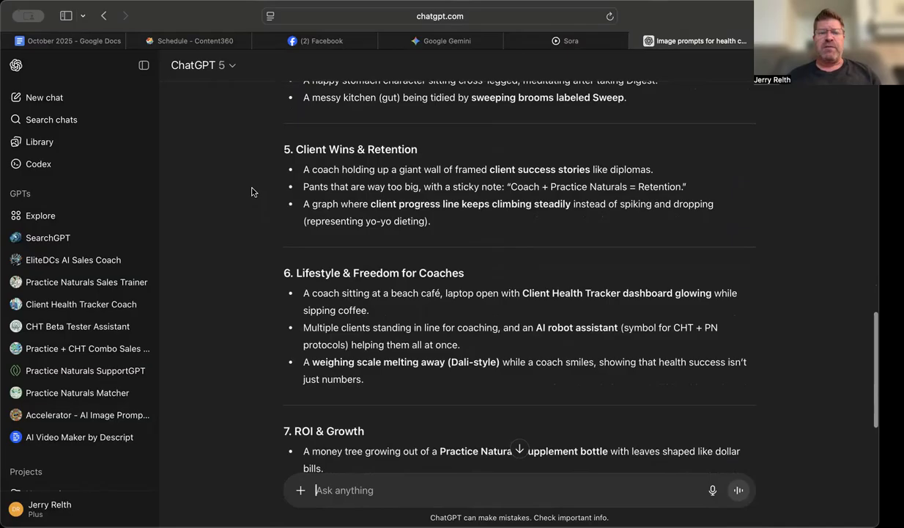
scroll(251, 192, down, 4)
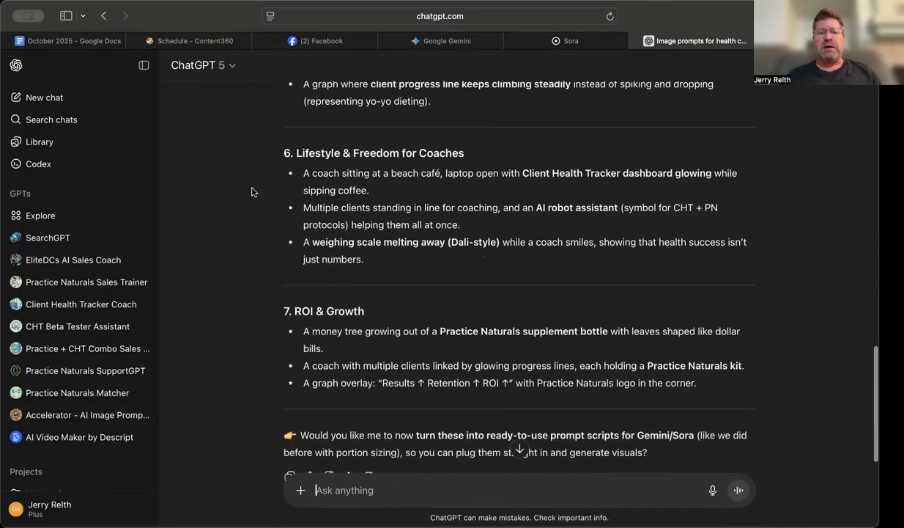
scroll(252, 192, down, 3)
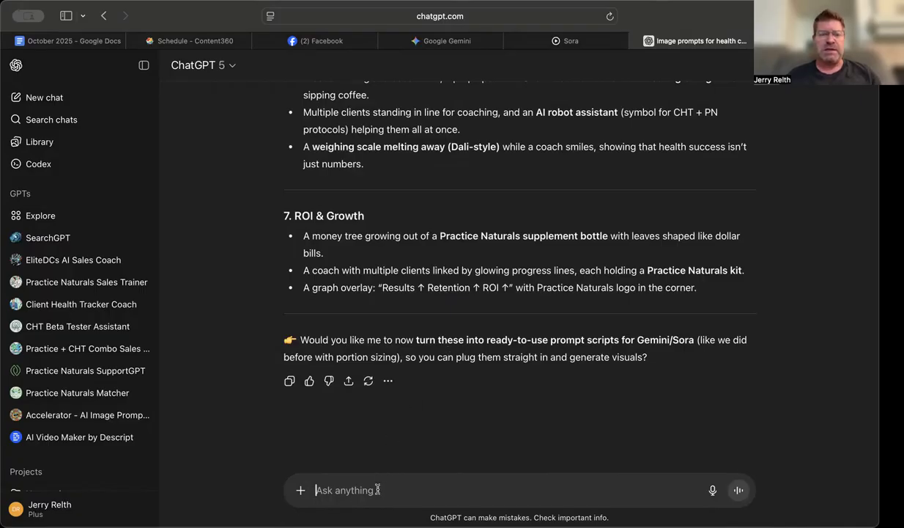
- Reply "yes" to have the ideas turned into ready-to-use Gemini/Sora prompt scripts, and look through the first prompts
text(yes)
key(Return)
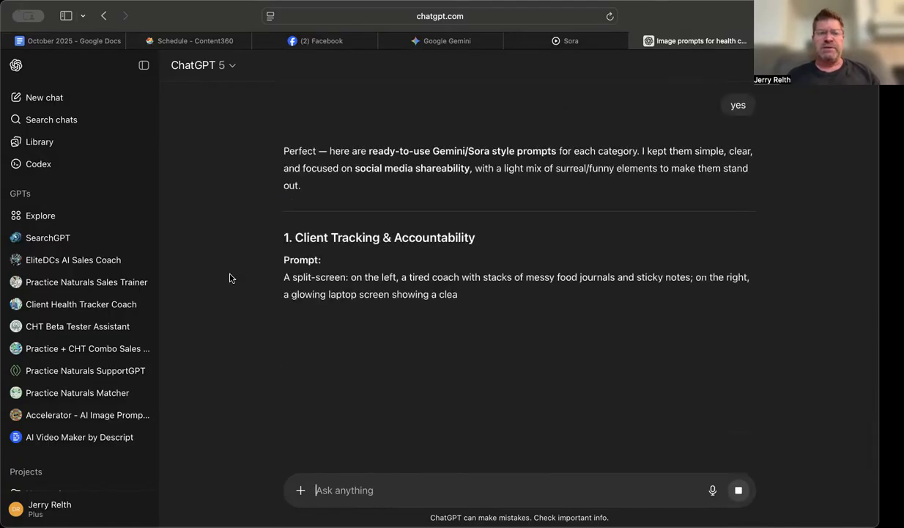
scroll(233, 275, down, 2)
scroll(248, 245, down, 8)
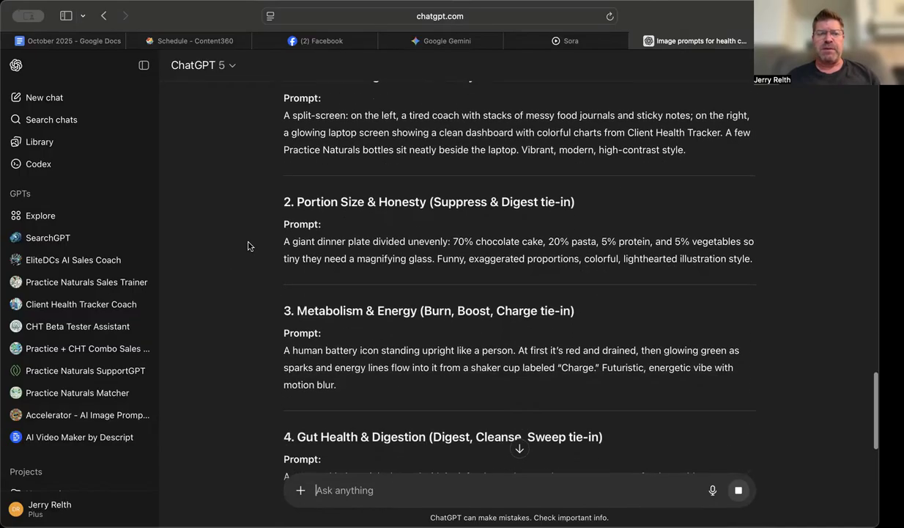
- Read through the ready-to-use image prompts from Client Tracking & Accountability to ROI & Growth, including the closing question
scroll(247, 245, down, 10)
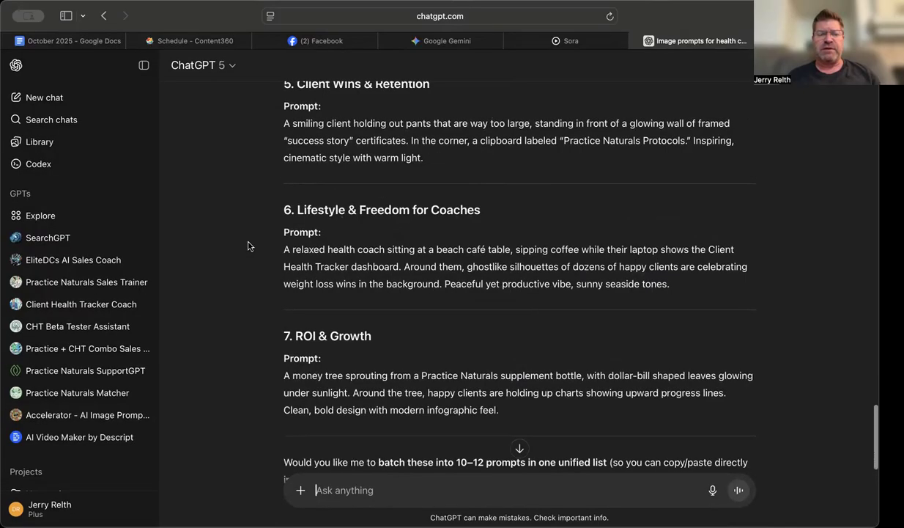
scroll(247, 246, up, 20)
scroll(248, 245, down, 12)
scroll(247, 245, down, 13)
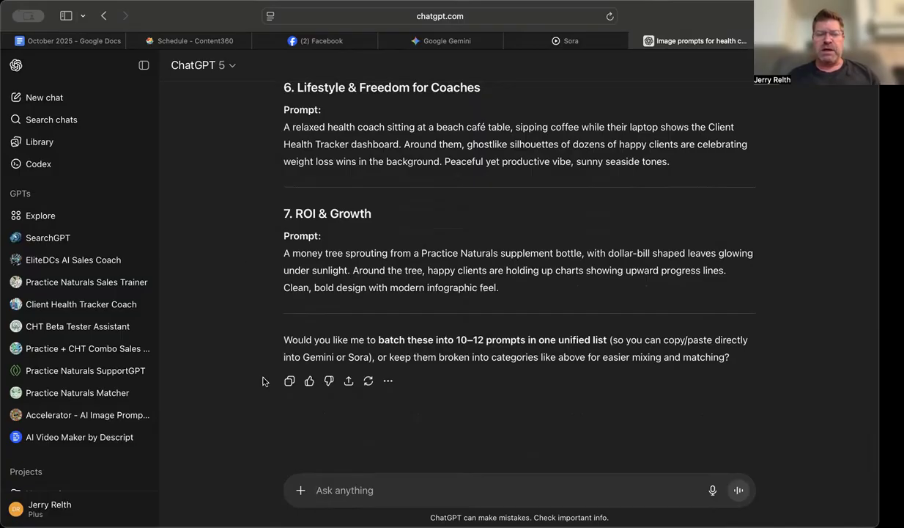
scroll(266, 344, up, 20)
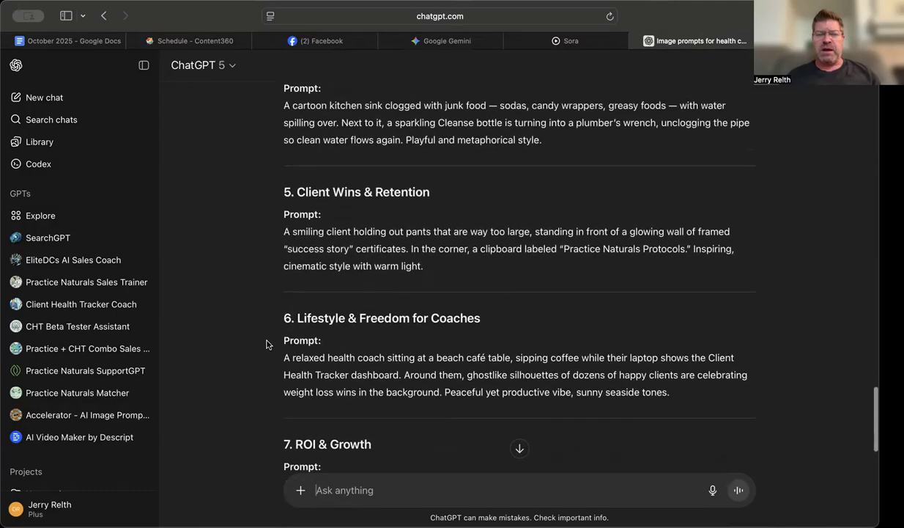
scroll(268, 345, up, 2)
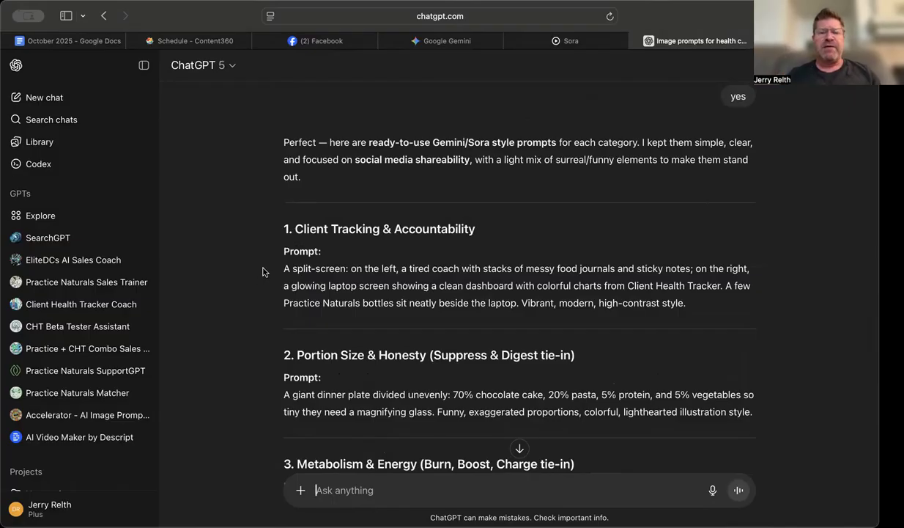
scroll(262, 272, down, 2)
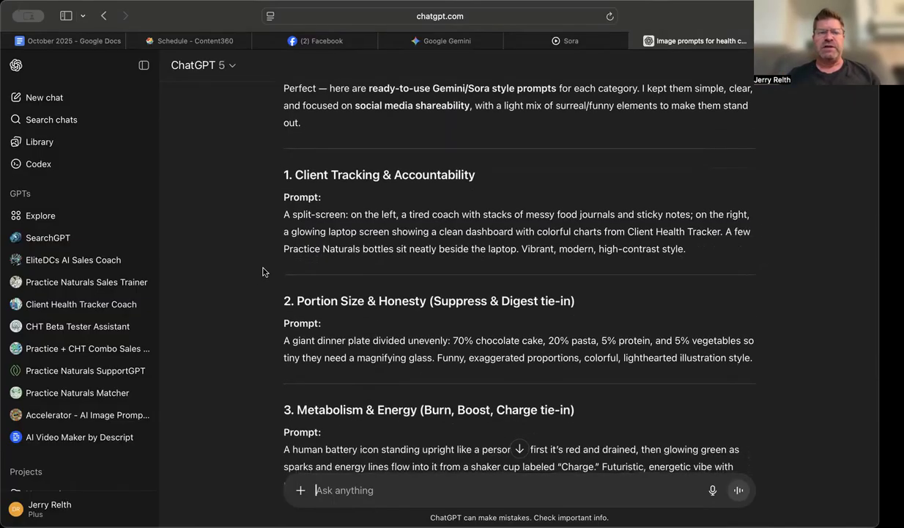
scroll(262, 272, down, 5)
- Copy the full split-screen prompt text under Client Tracking & Accountability
scroll(262, 272, up, 6)
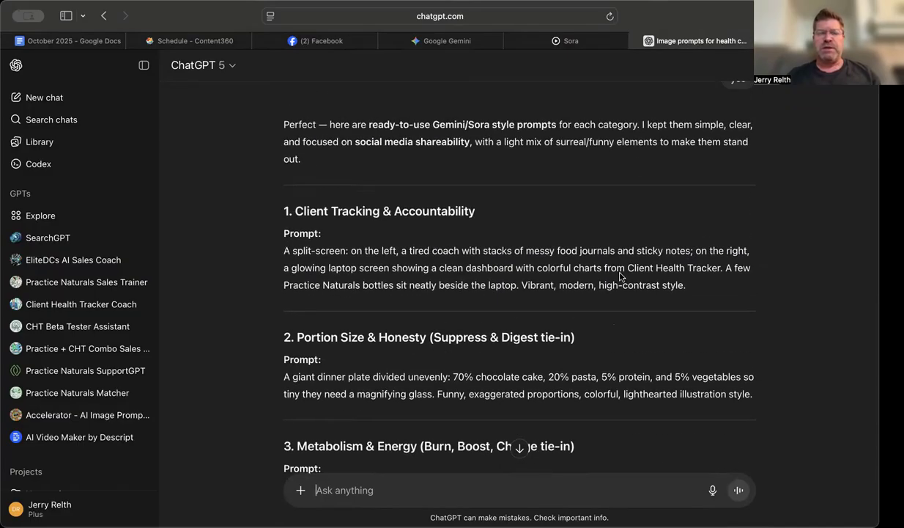
drag(686, 285, 273, 247)
key(super+c)
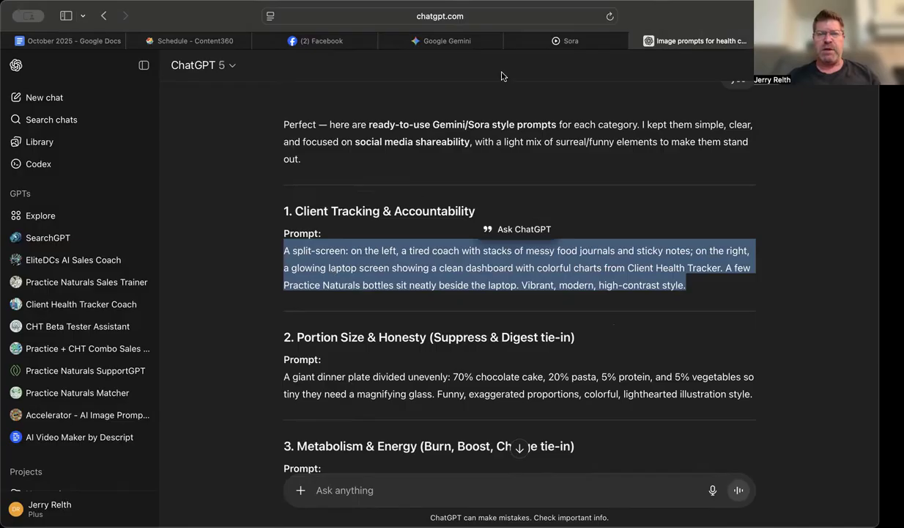
- Switch to Sora, paste the copied split-screen coach prompt, keep 2 images as the variations setting, and submit it
click(557, 41)
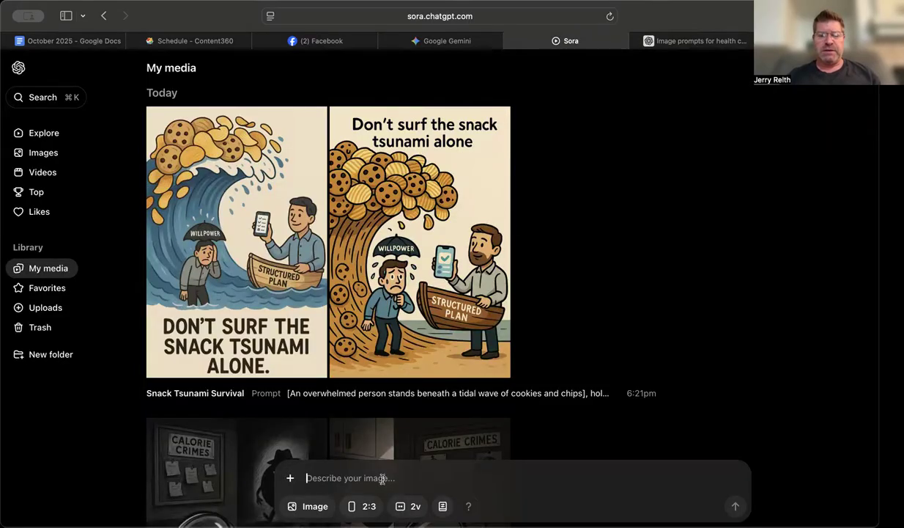
key(super+v)
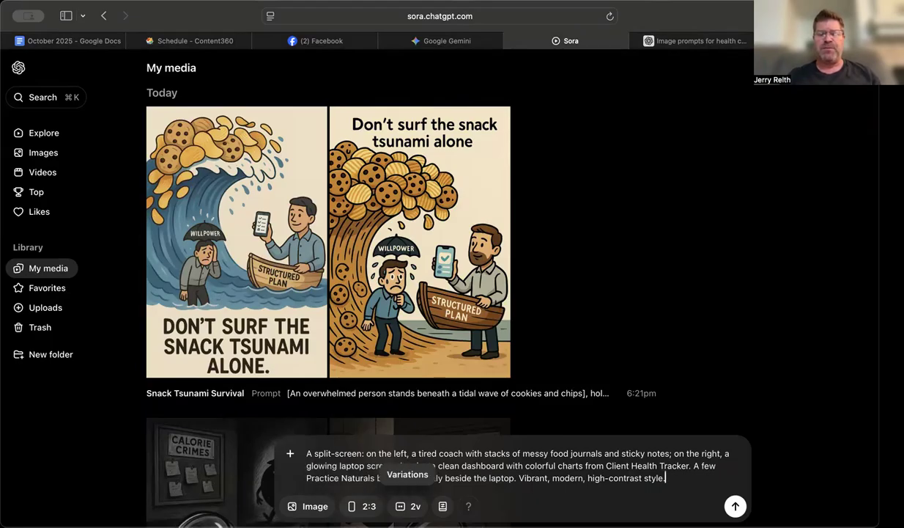
click(408, 506)
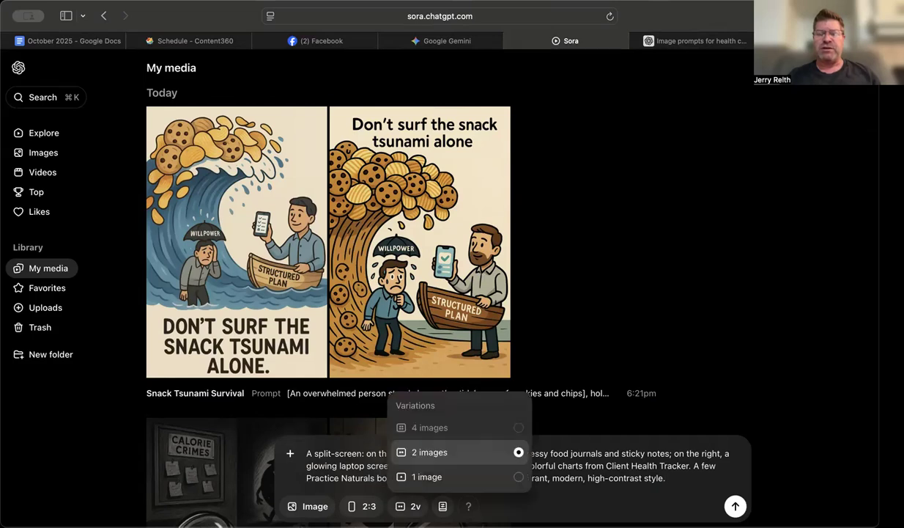
click(429, 456)
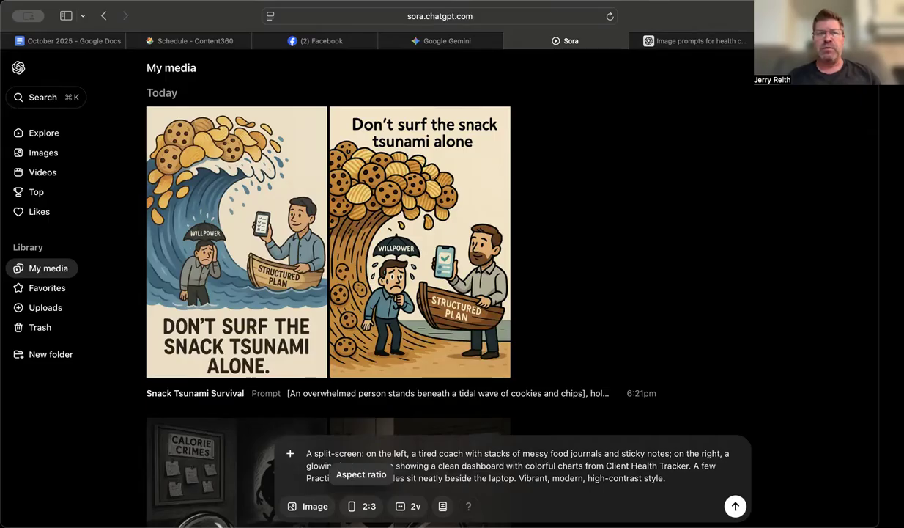
click(735, 505)
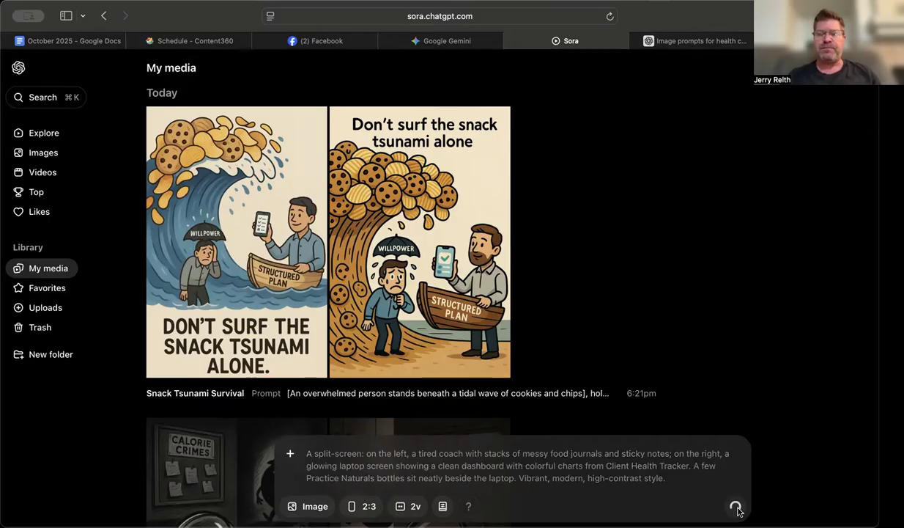
- Switch to Google Gemini and submit the same split-screen coach prompt for image generation
click(422, 41)
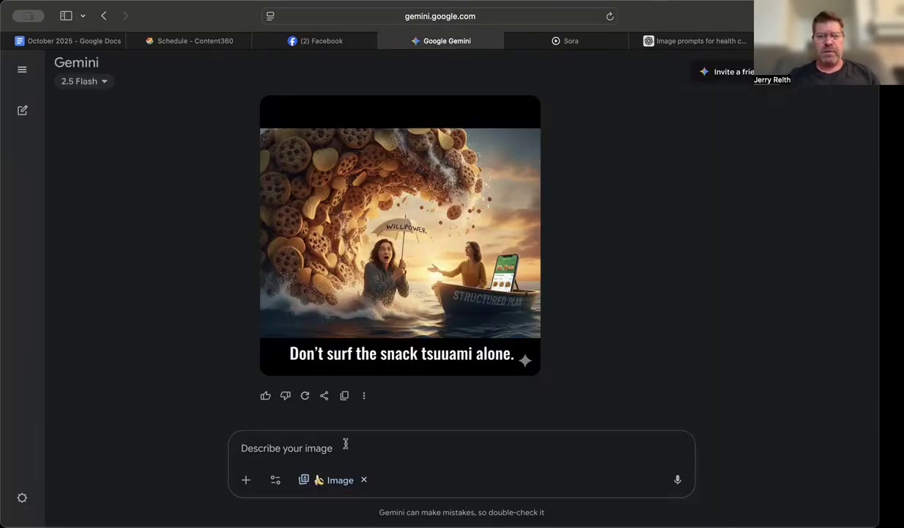
key(super+v)
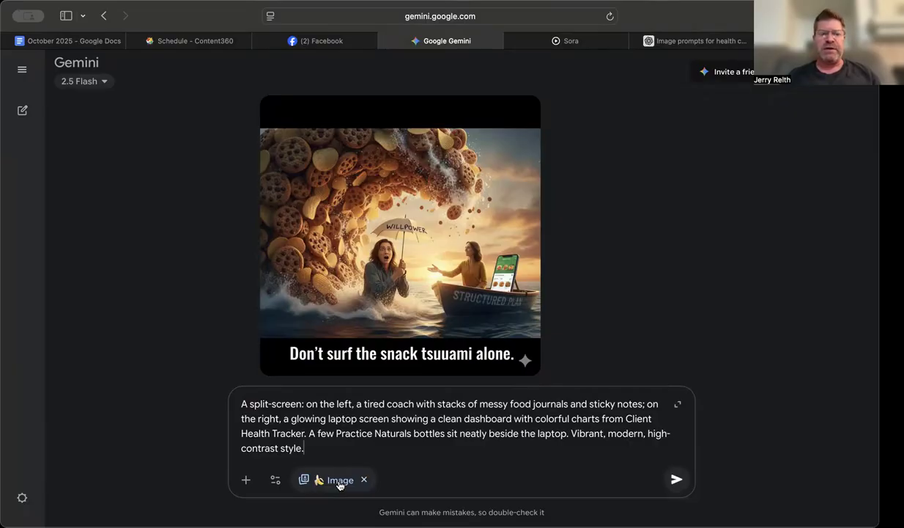
click(676, 479)
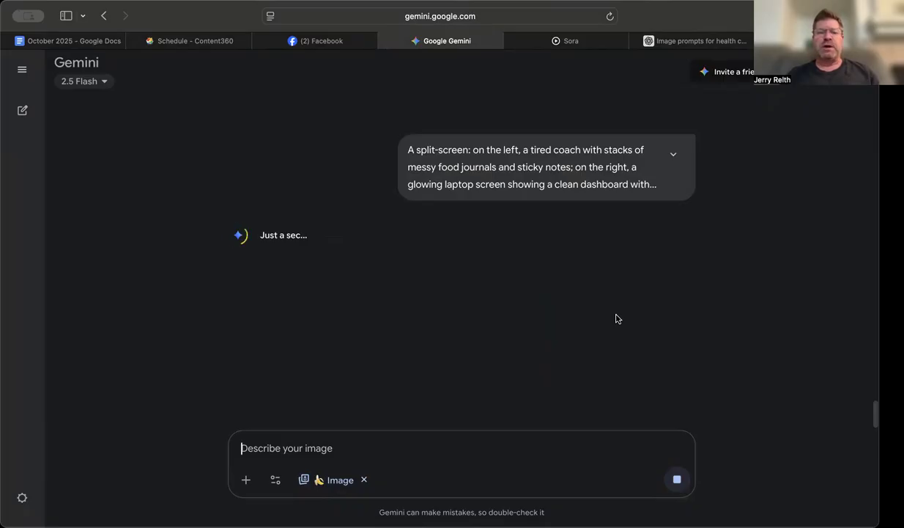
- Return to Sora and check My media for images from the split-screen prompt, looking over the earlier creations
click(569, 42)
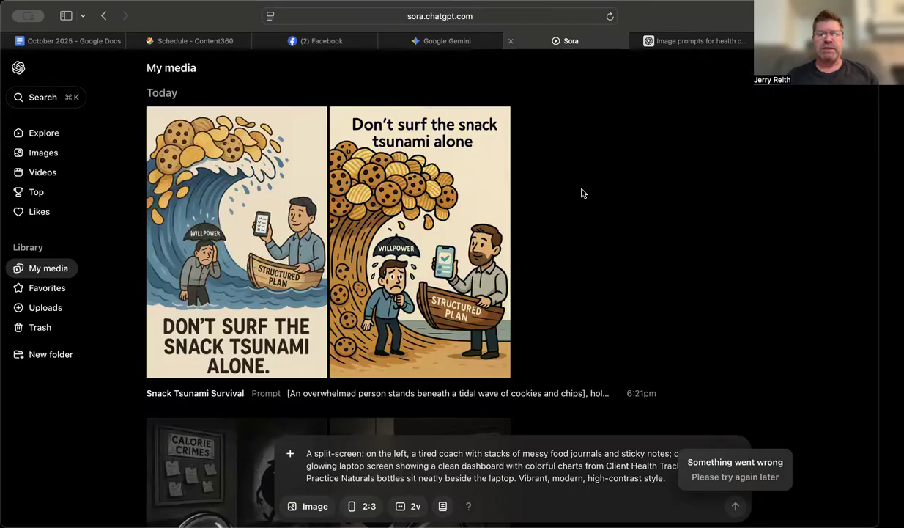
scroll(582, 195, down, 10)
scroll(582, 196, up, 5)
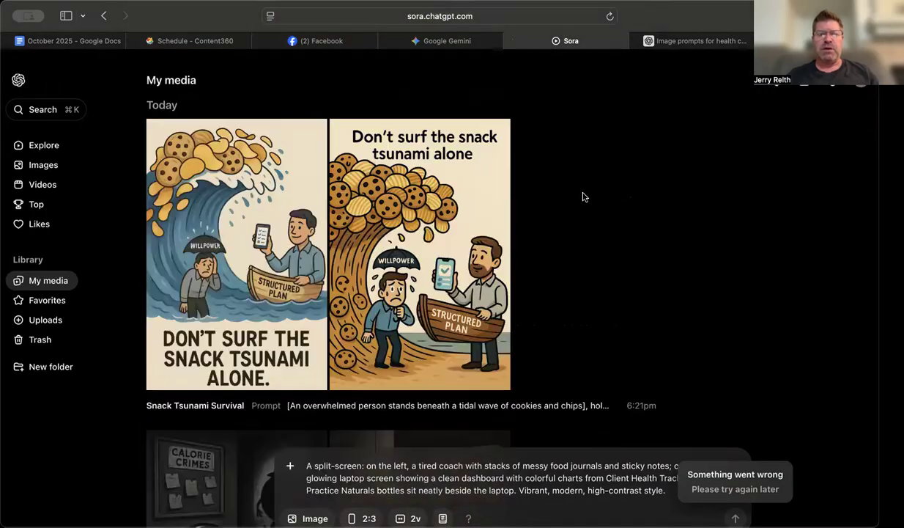
scroll(582, 196, down, 5)
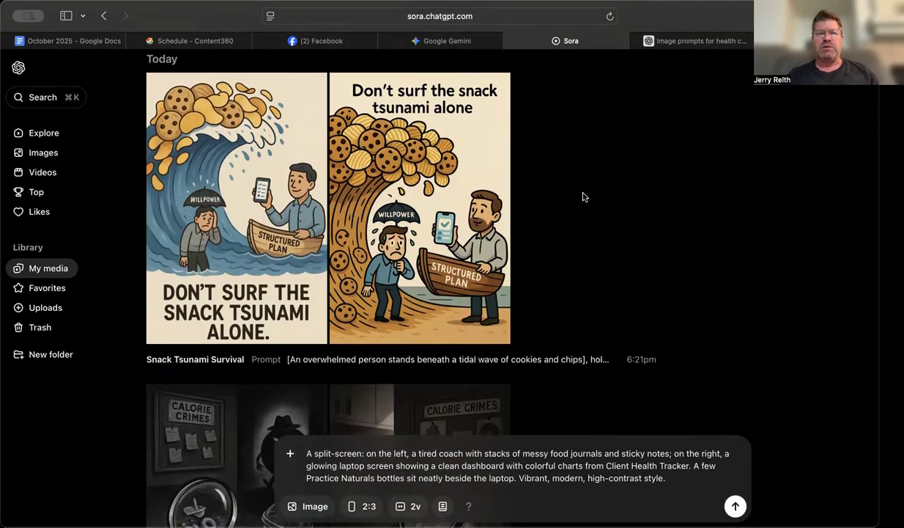
scroll(582, 196, down, 4)
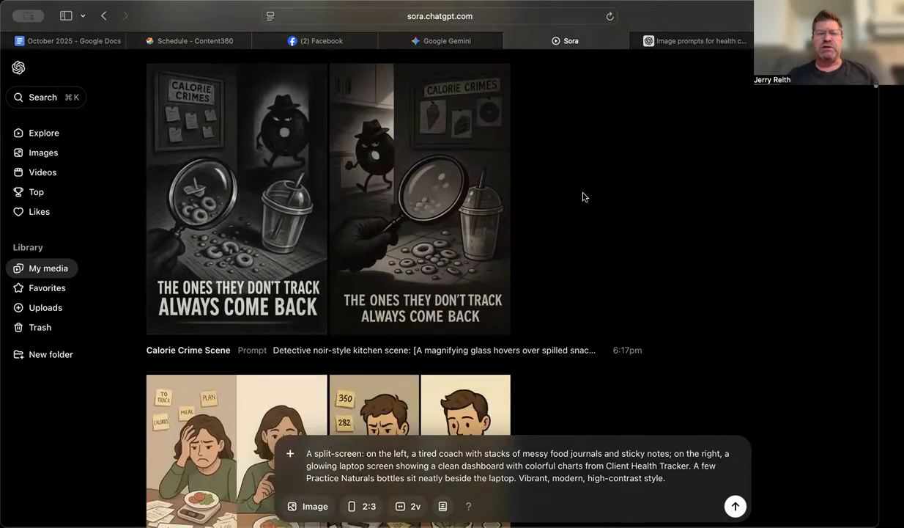
scroll(583, 196, up, 10)
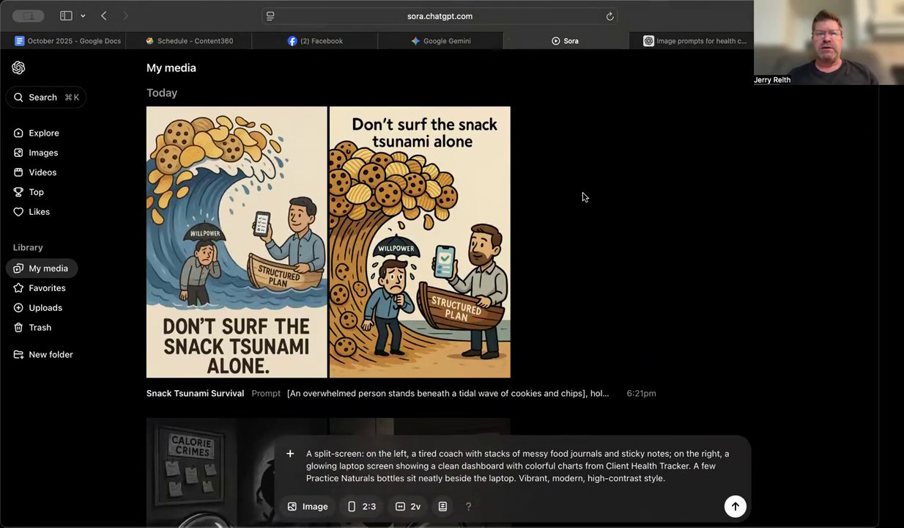
- Go back to Gemini and examine the generated split-screen image of the tired coach and the laptop dashboard
click(448, 42)
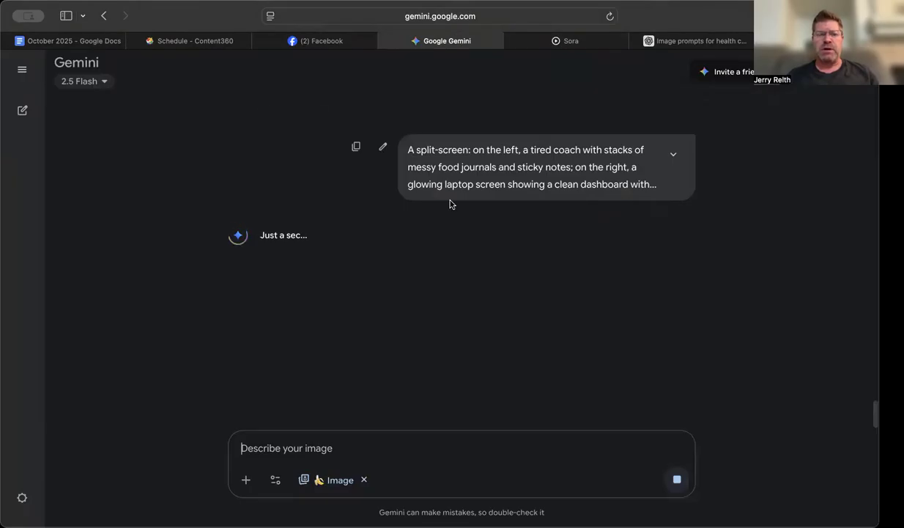
scroll(452, 229, down, 1)
scroll(451, 228, up, 15)
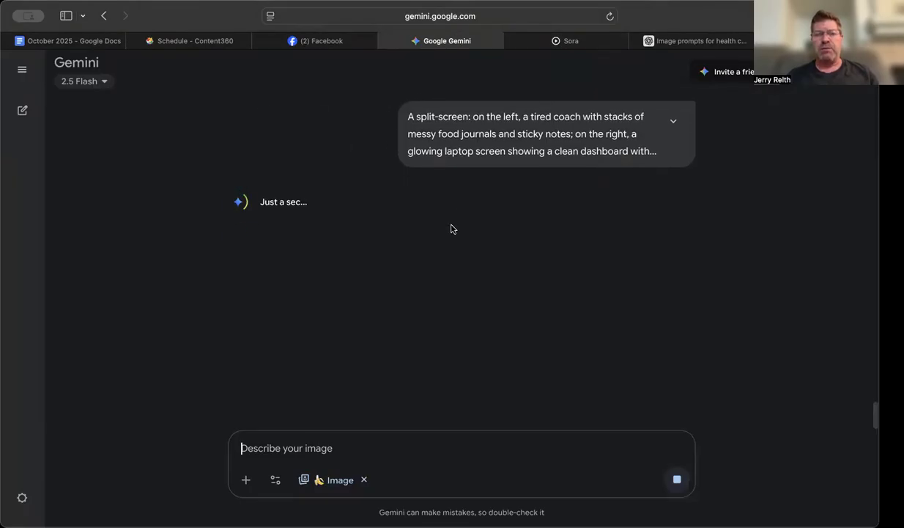
scroll(451, 229, down, 15)
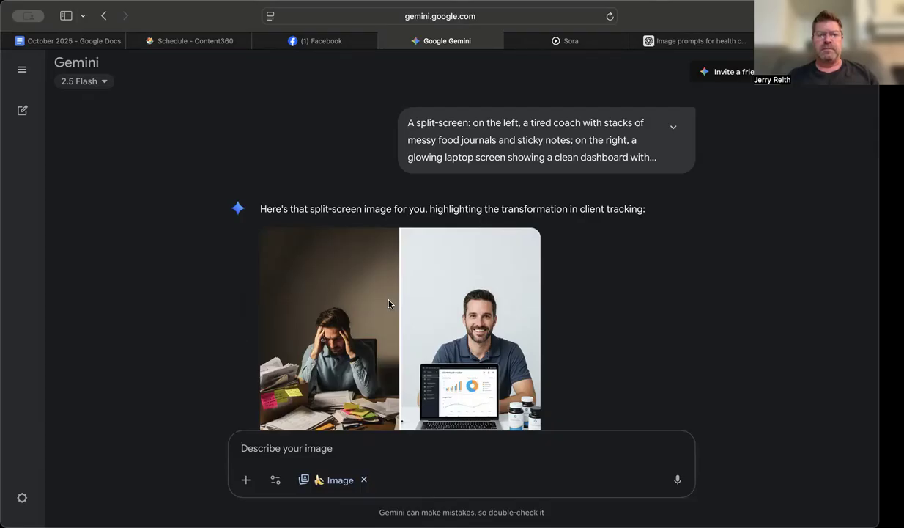
scroll(388, 303, down, 3)
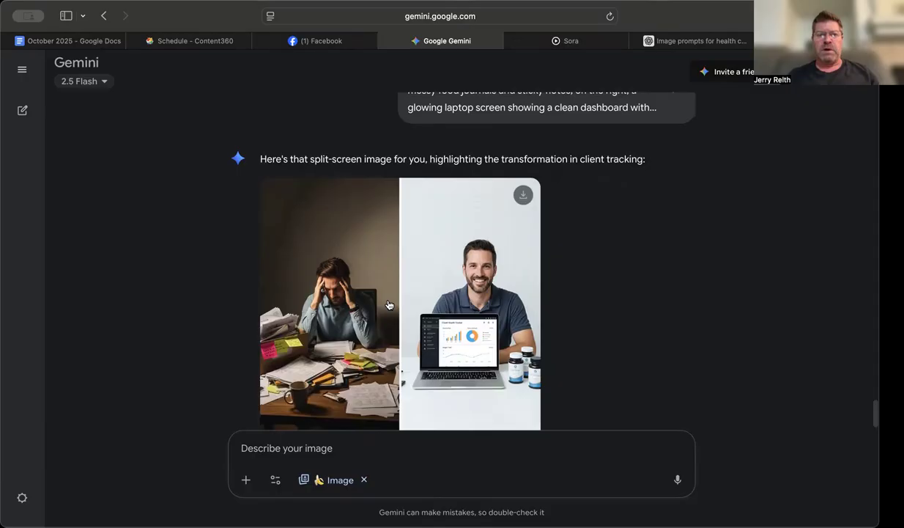
scroll(388, 304, down, 2)
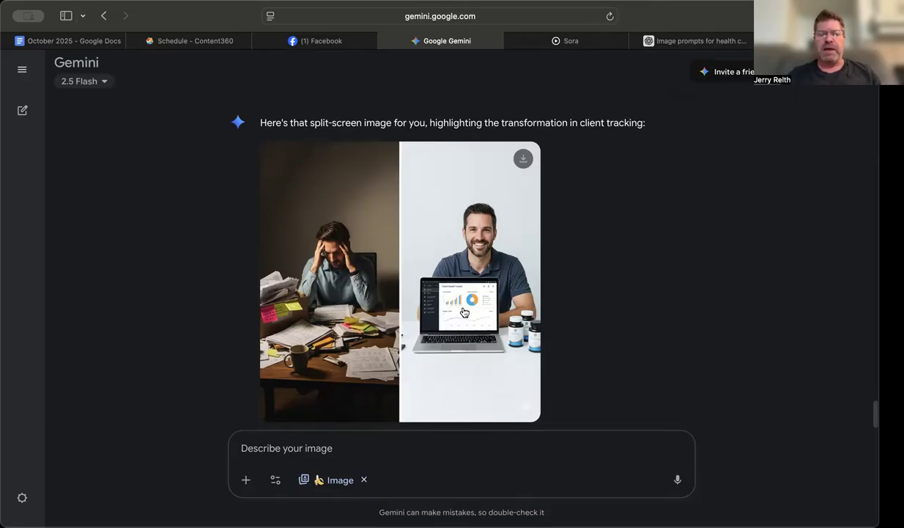
- Switch to Sora and submit the split-screen coach prompt again
click(555, 41)
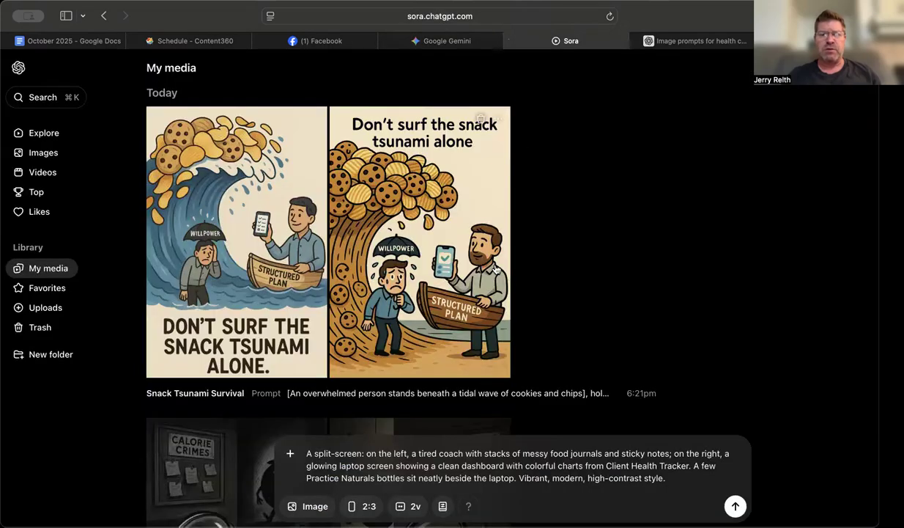
scroll(494, 282, down, 2)
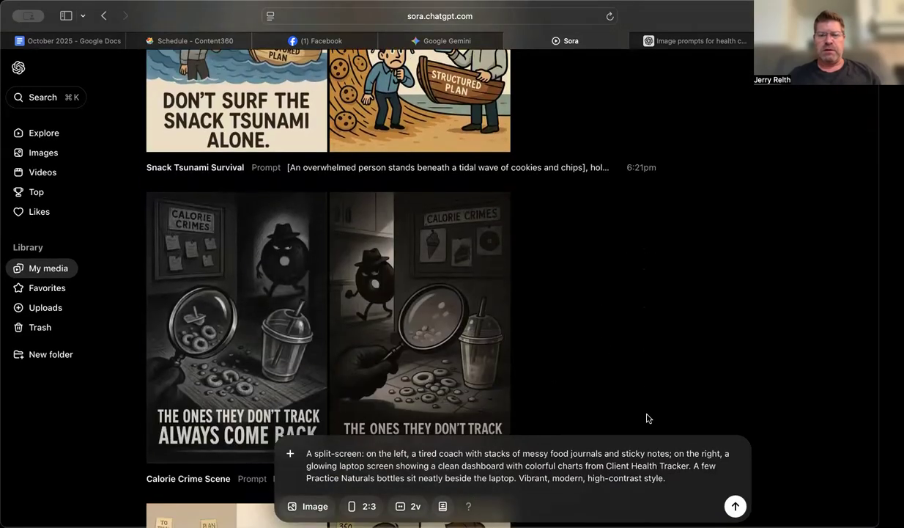
click(735, 505)
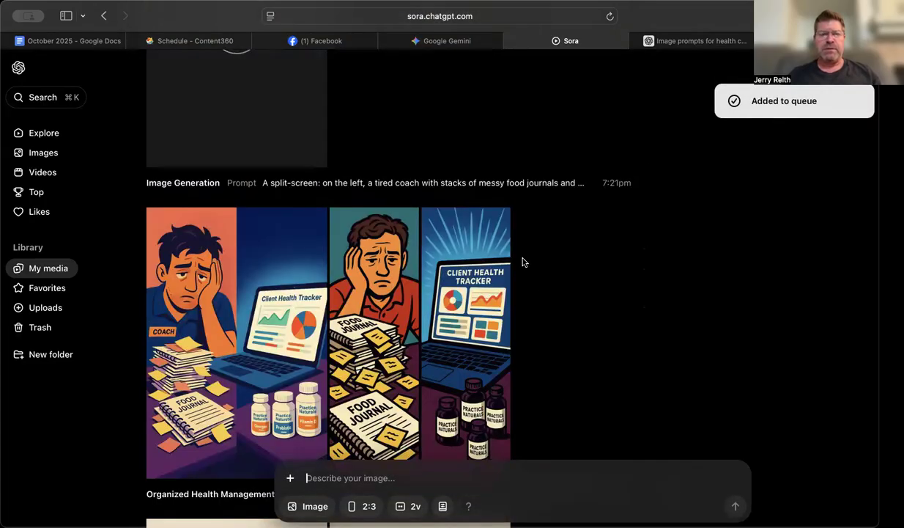
- Open the two Organized Health Management images at full size and compare their dashboards, food journals and Practice Naturals bottles
scroll(523, 261, down, 4)
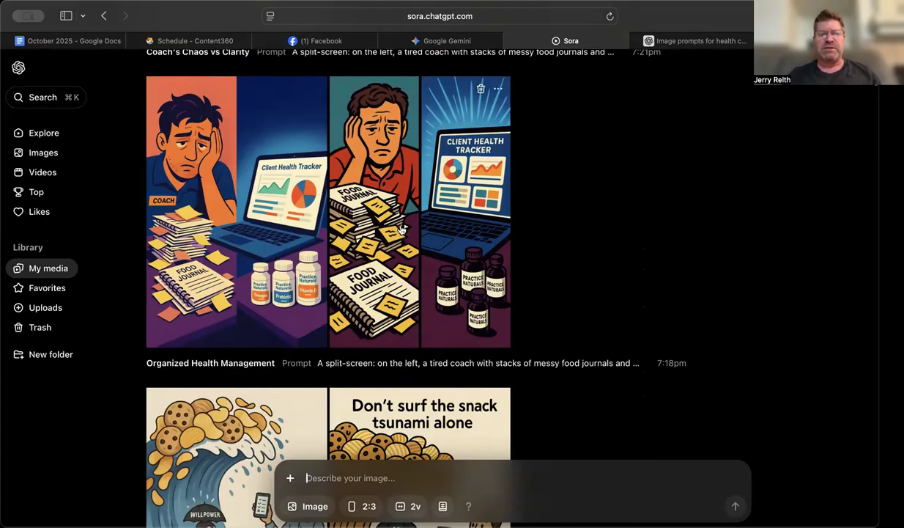
click(271, 206)
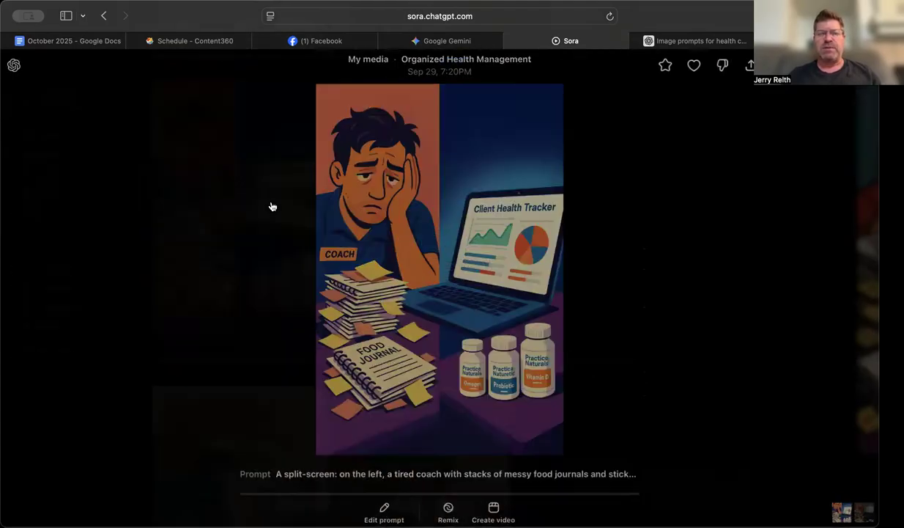
click(614, 231)
click(474, 257)
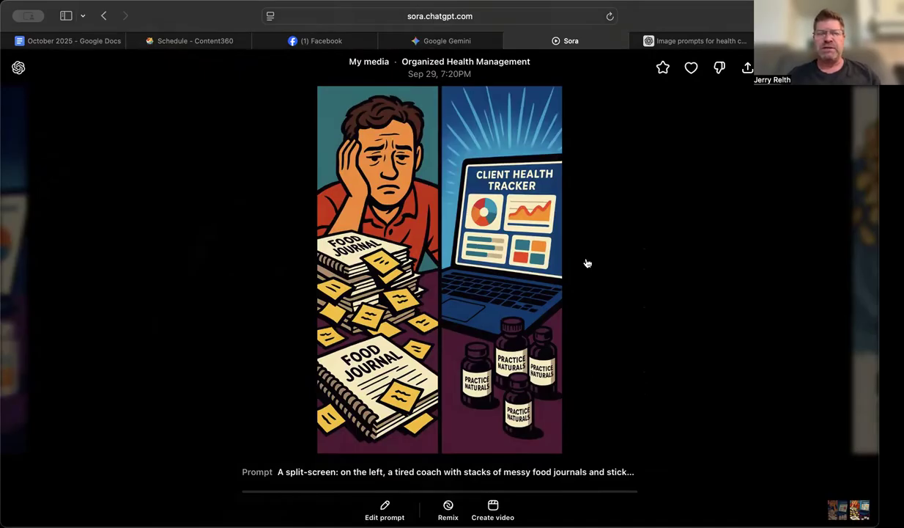
click(615, 237)
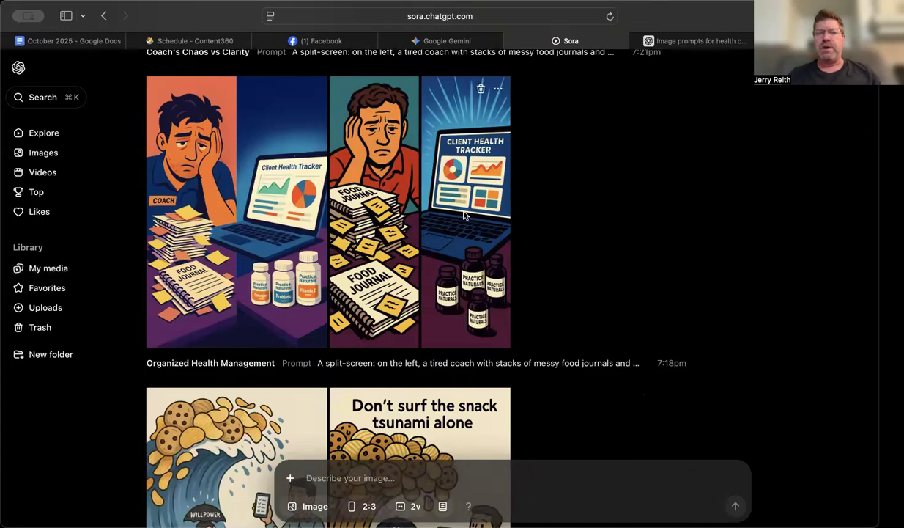
click(464, 216)
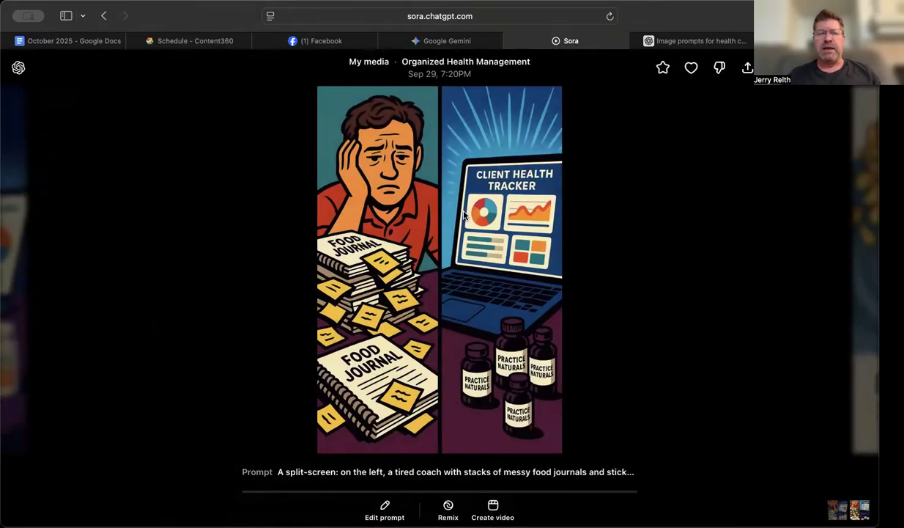
click(574, 220)
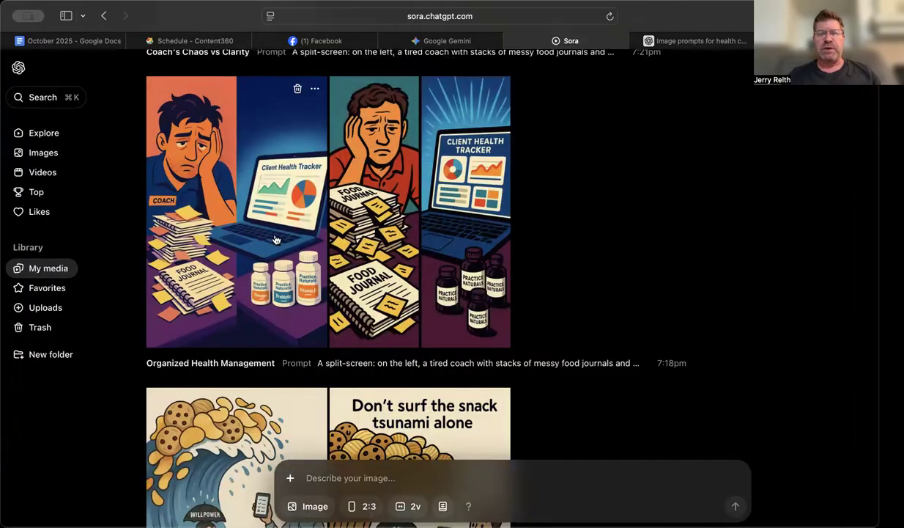
click(378, 206)
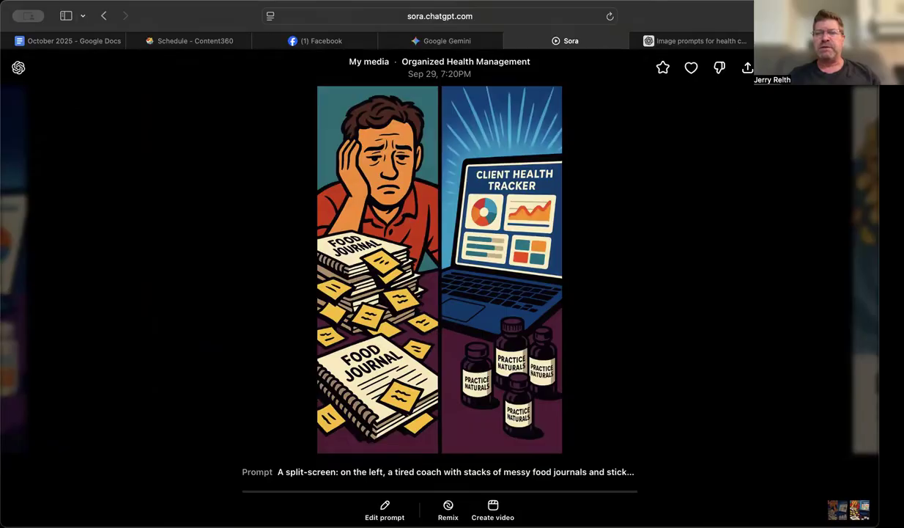
- Return to Gemini and download the split-screen image of the overwhelmed and smiling coach at full size
click(429, 40)
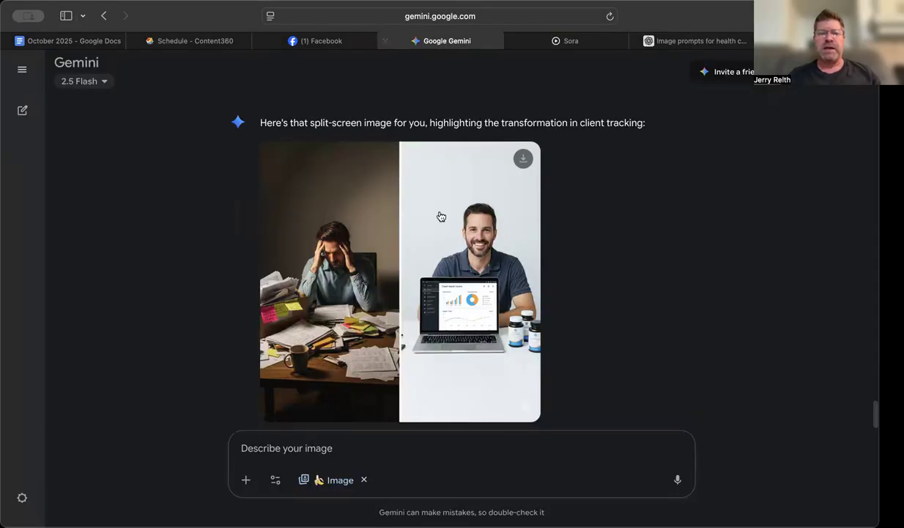
click(523, 160)
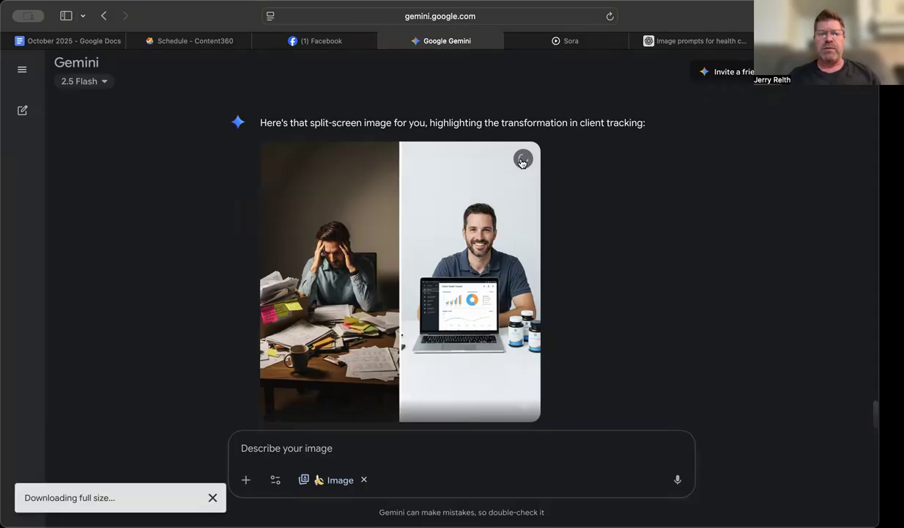
- Switch to Content360, start a post for Monday, Oct 6 at 7:00 am, and select every Facebook, LinkedIn and Instagram account, leaving out YouTube
click(200, 41)
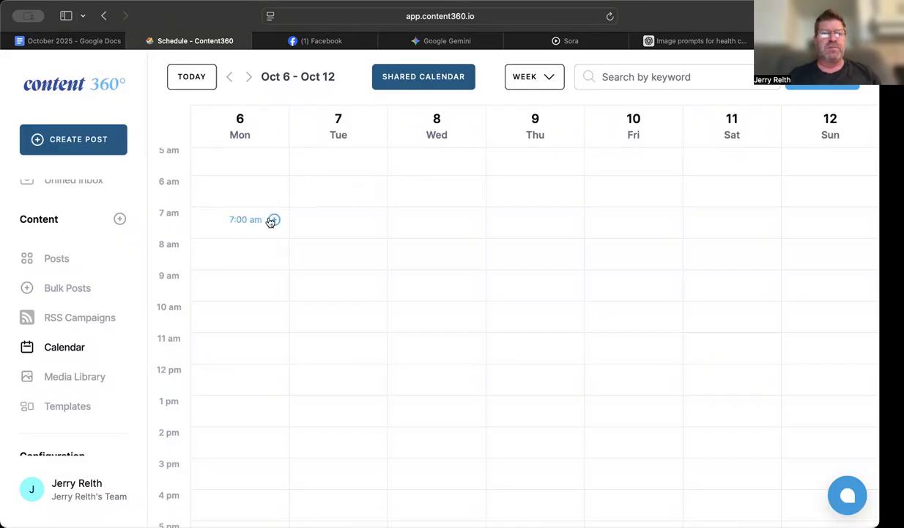
click(274, 220)
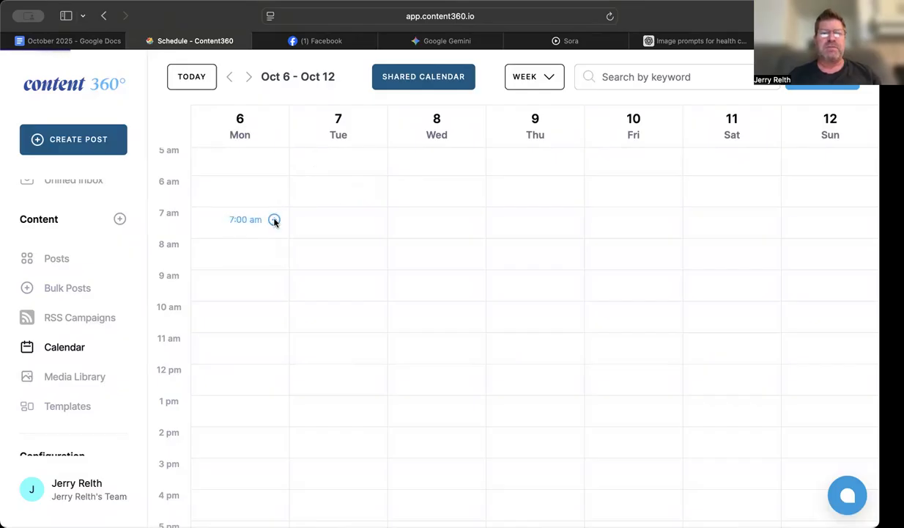
click(200, 169)
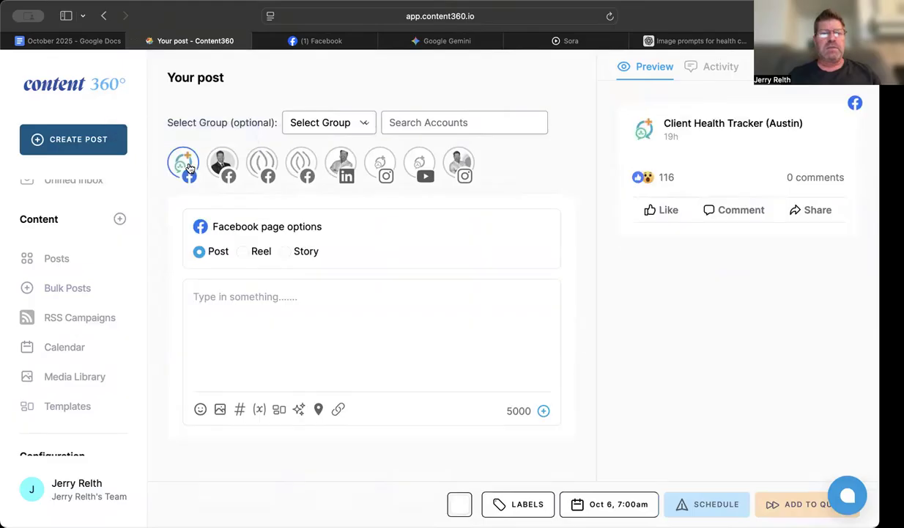
click(225, 168)
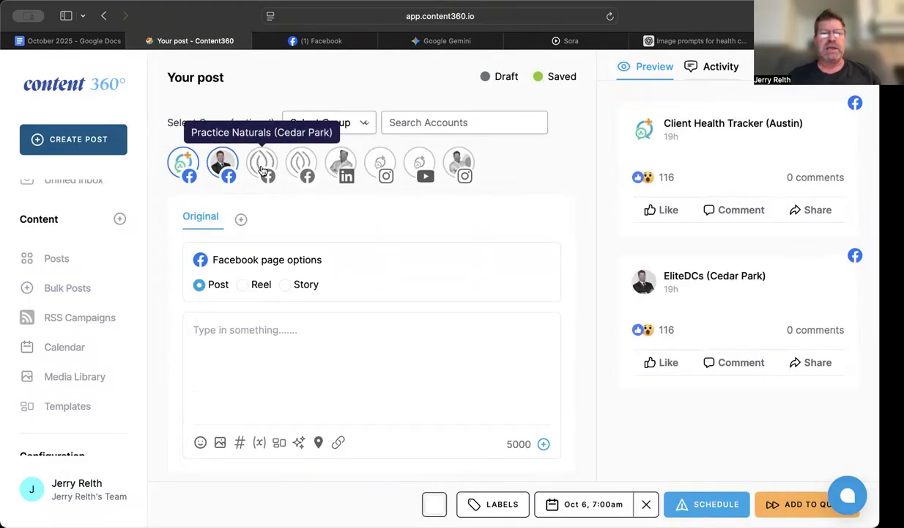
click(253, 166)
click(308, 171)
click(341, 164)
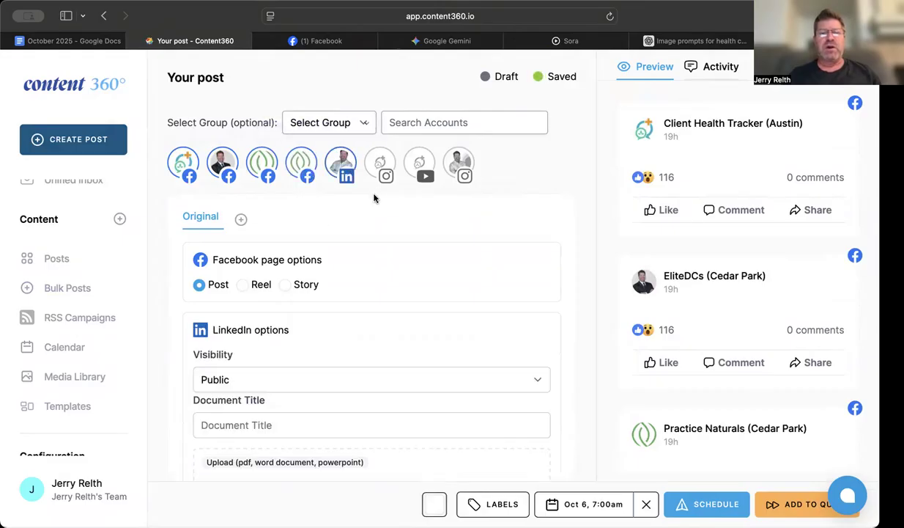
click(387, 177)
click(458, 164)
- Upload the downloaded Gemini split-screen image and insert it into the post
scroll(348, 249, down, 1)
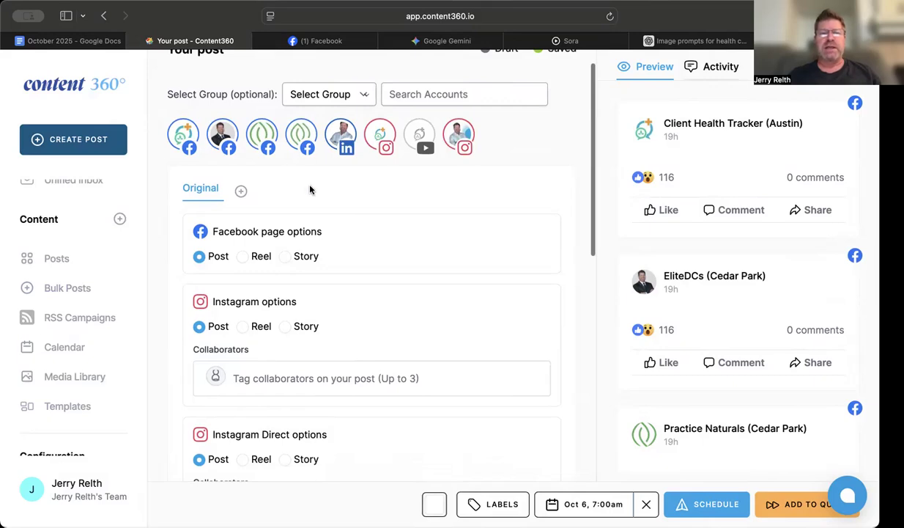
scroll(309, 188, down, 5)
scroll(309, 189, down, 3)
click(293, 328)
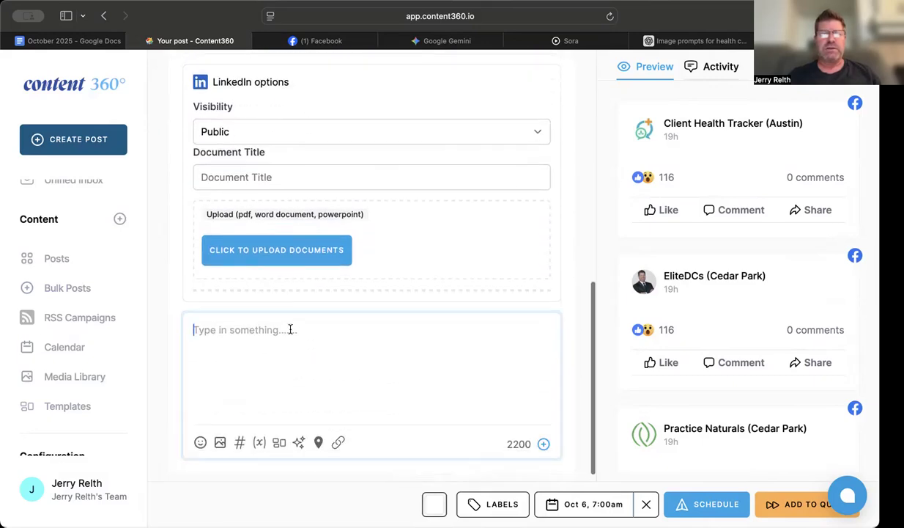
click(219, 442)
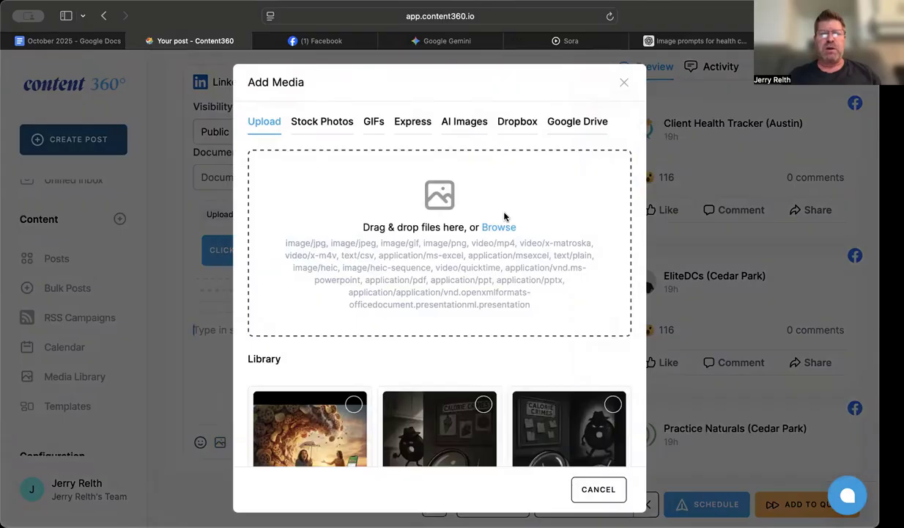
click(493, 228)
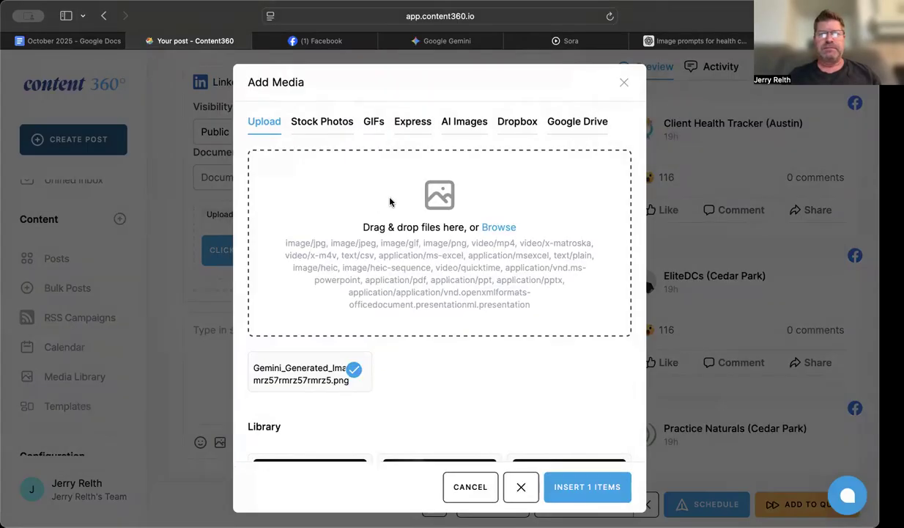
scroll(400, 262, down, 3)
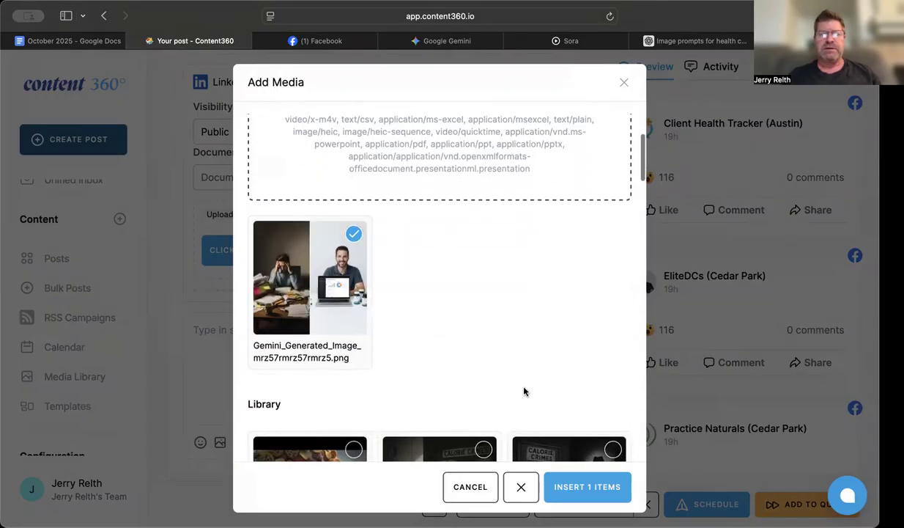
click(602, 488)
- Caption the post "Feeling Overwhelmed?" and schedule it for Oct 6 at 7:00 am
click(306, 345)
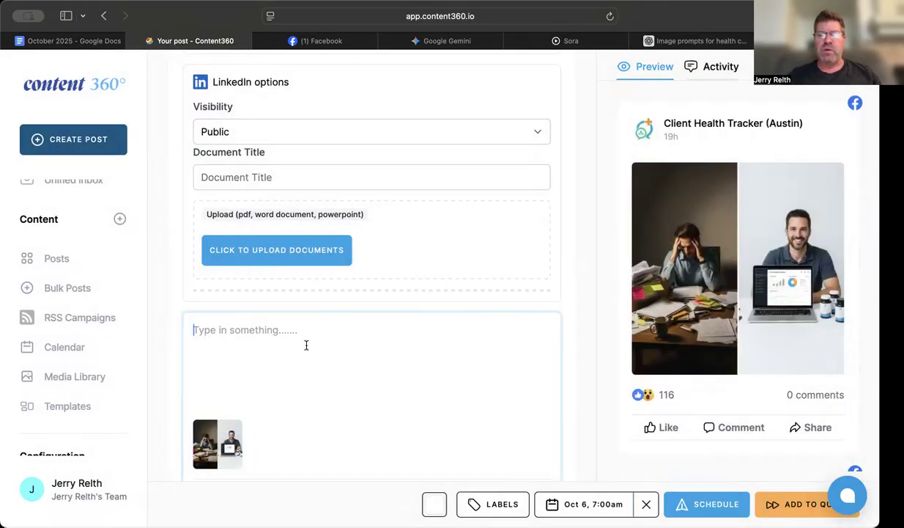
text(Feeling )
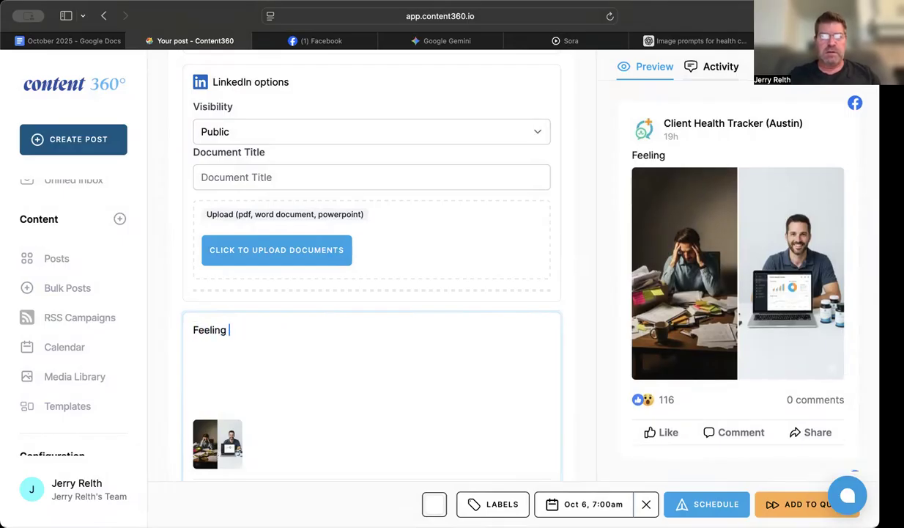
text(Overwhelme)
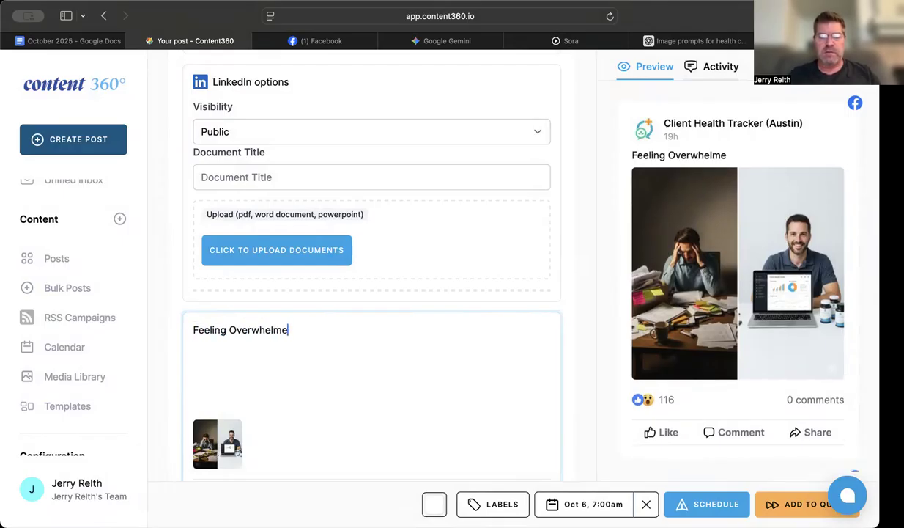
text(d?)
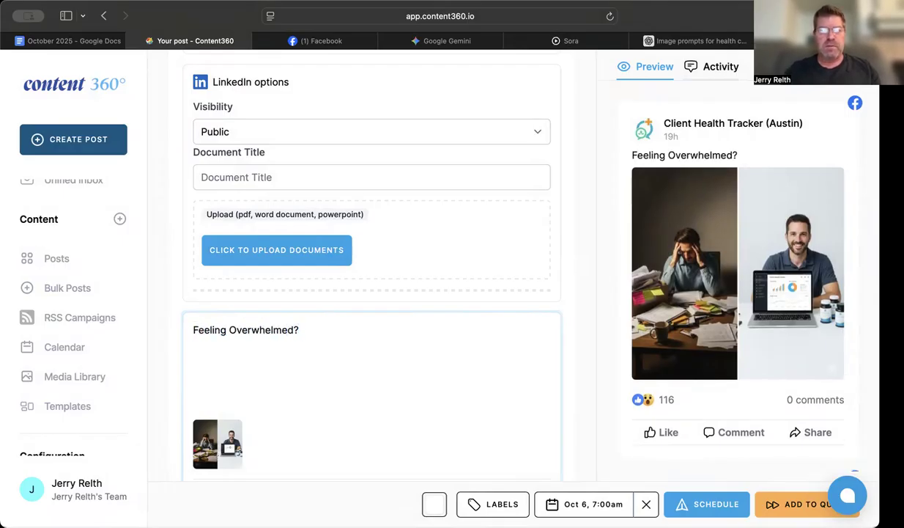
scroll(321, 347, down, 2)
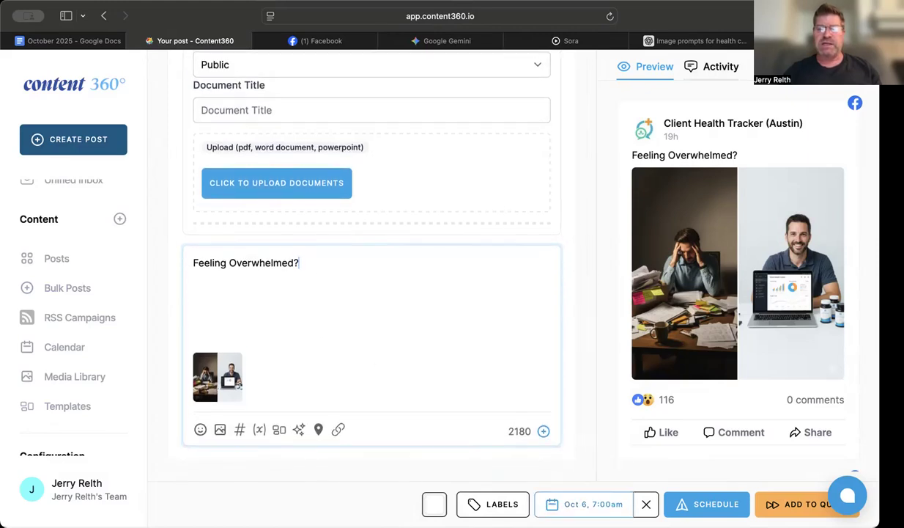
click(707, 503)
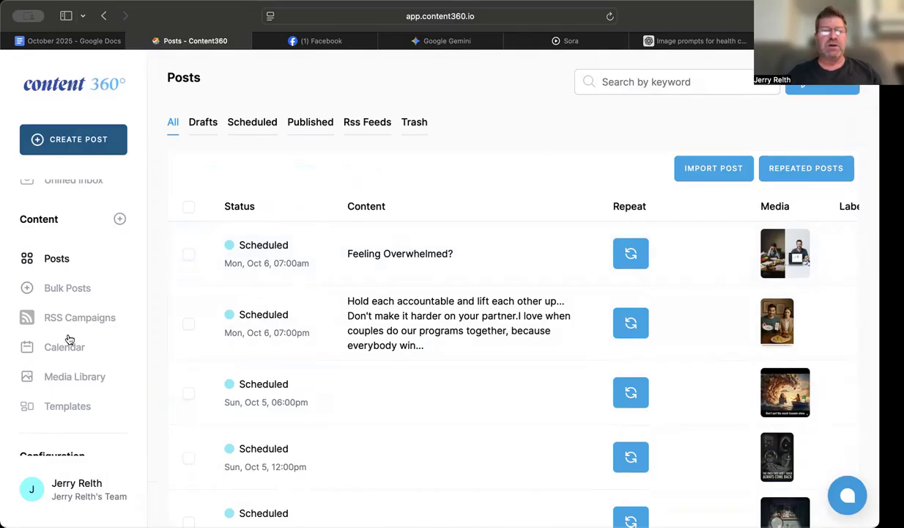
scroll(85, 383, down, 4)
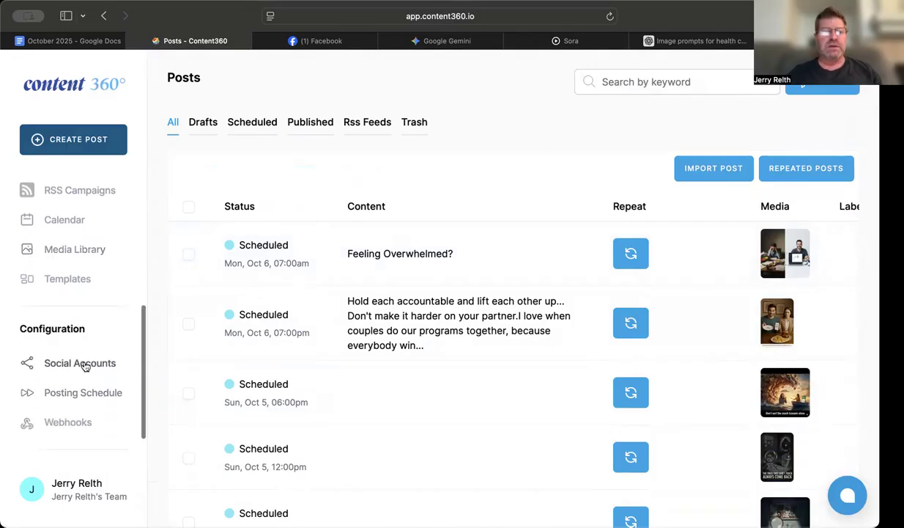
scroll(86, 366, up, 2)
scroll(86, 366, up, 1)
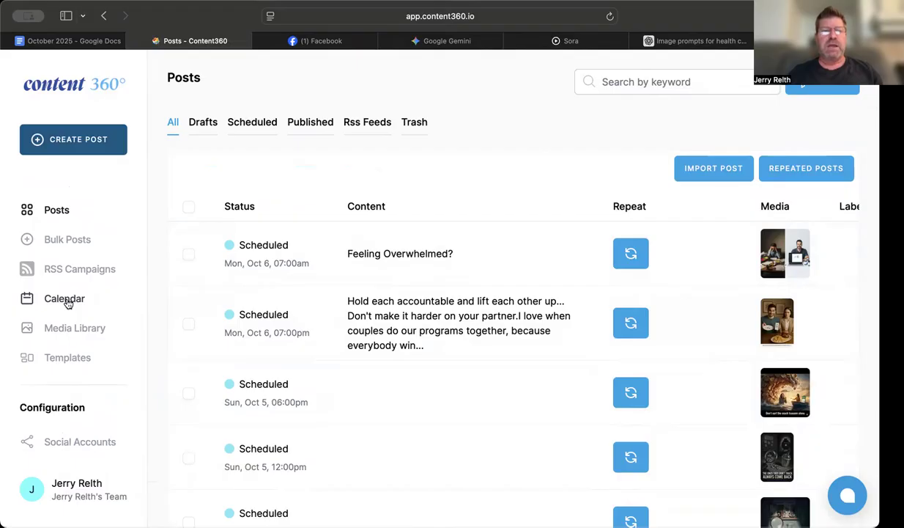
click(258, 123)
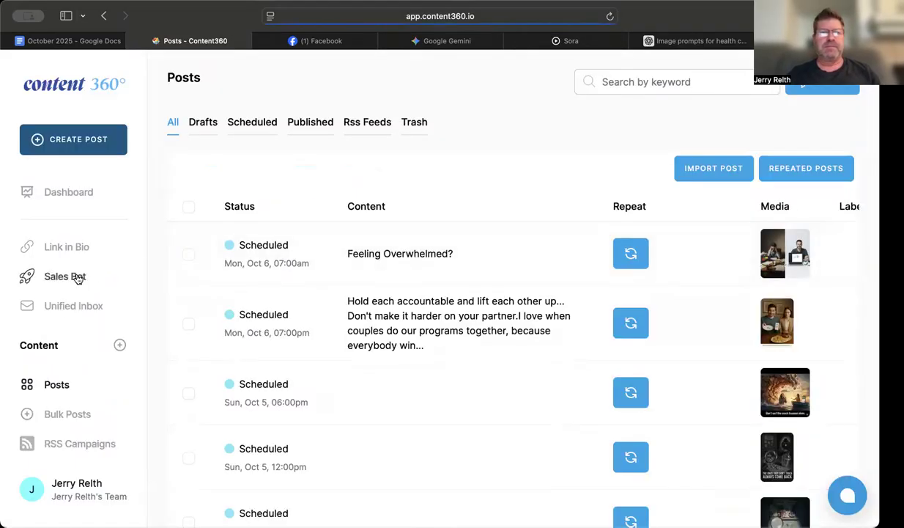
- Open the posting calendar and go to the week of Oct 6 – Oct 12
scroll(76, 367, down, 3)
click(73, 344)
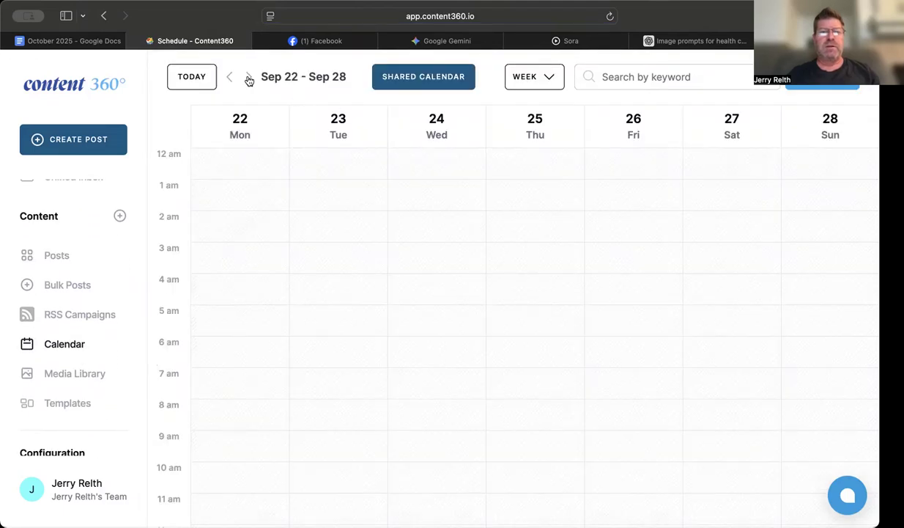
click(249, 78)
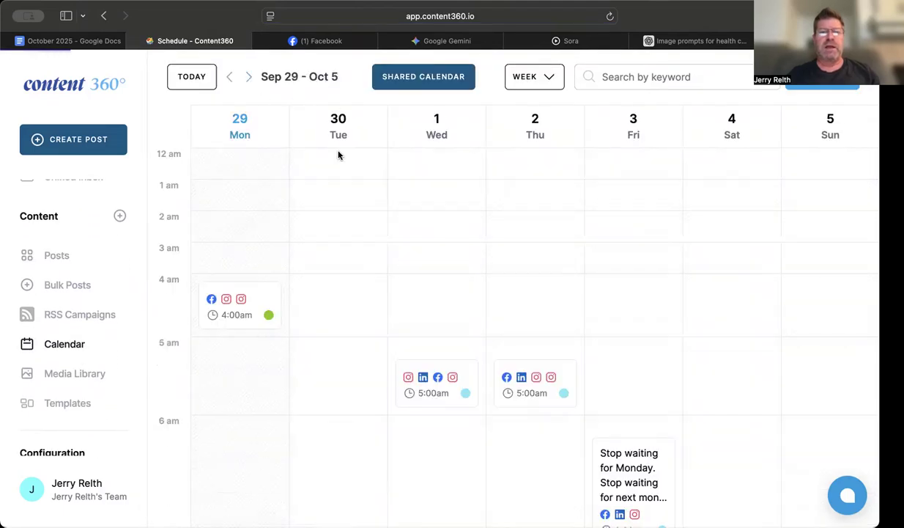
click(249, 78)
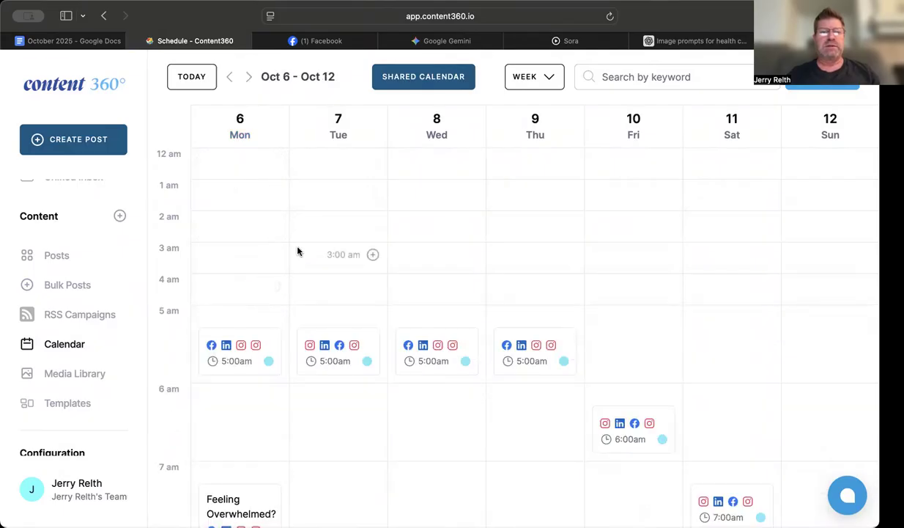
- Look over the week's scheduled posts by day and hour, checking Monday's posts and the open time slots on Tuesday
scroll(290, 299, down, 6)
scroll(290, 301, down, 5)
scroll(364, 293, up, 5)
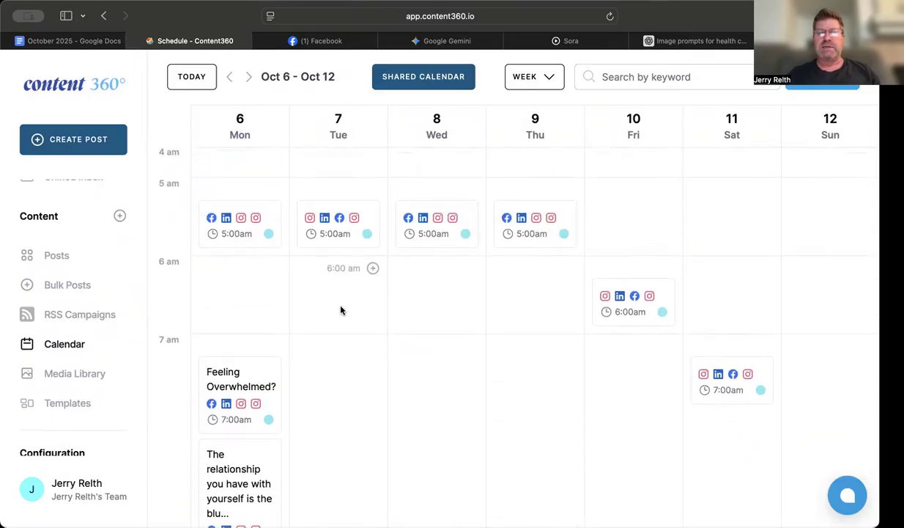
scroll(341, 310, down, 3)
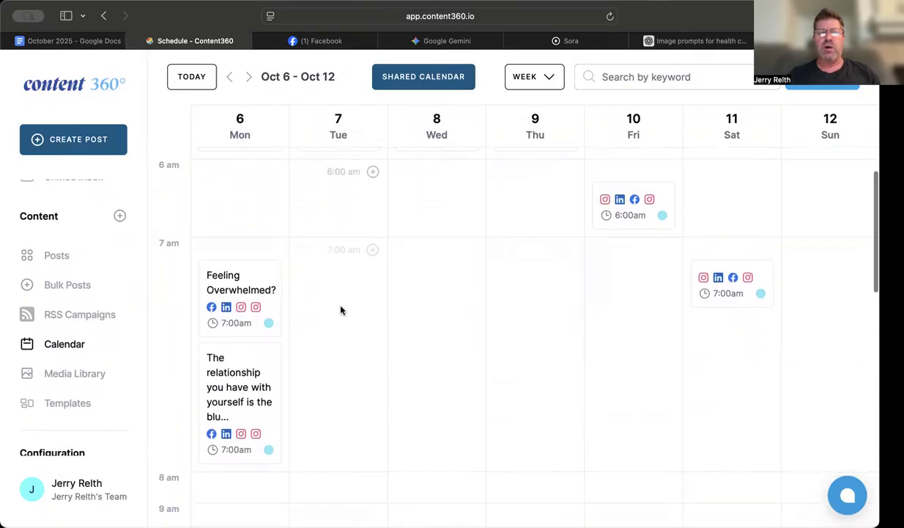
scroll(324, 301, down, 2)
scroll(324, 300, up, 2)
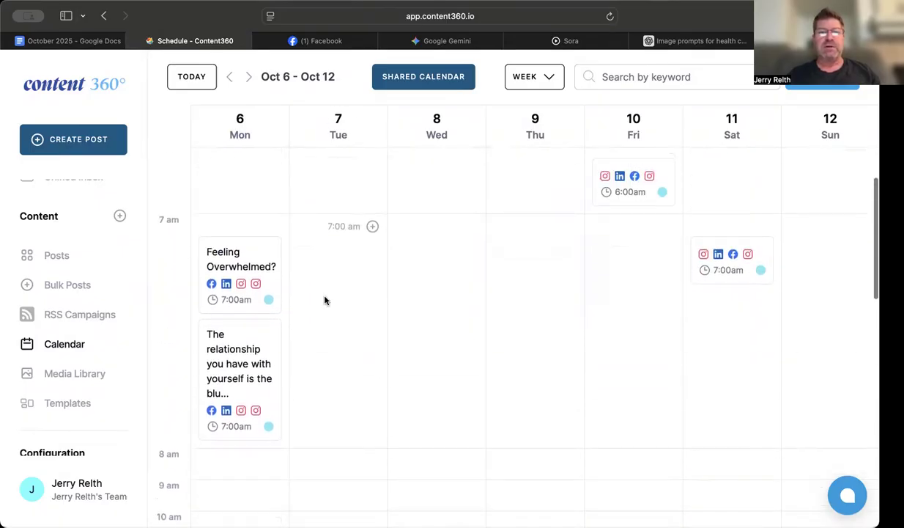
scroll(324, 299, up, 3)
scroll(325, 300, down, 10)
scroll(325, 300, up, 3)
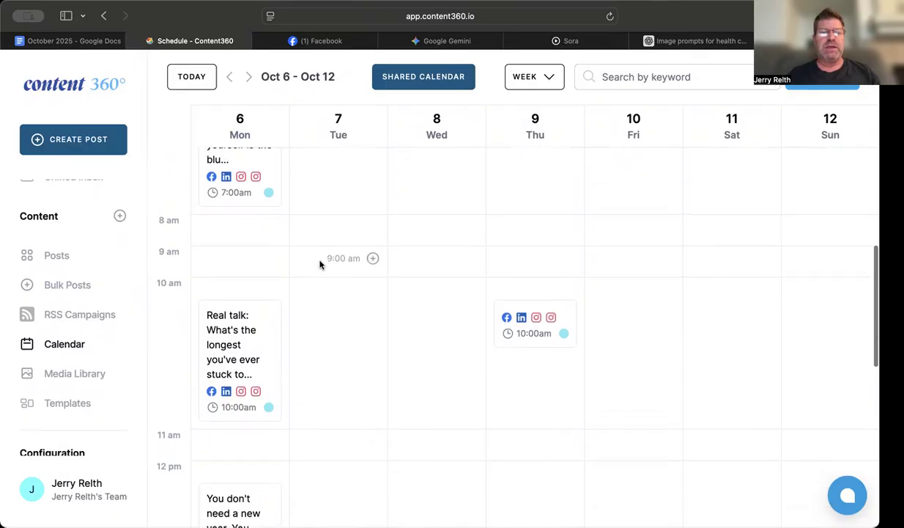
scroll(256, 256, up, 2)
scroll(257, 256, down, 4)
scroll(257, 257, down, 9)
scroll(257, 301, up, 7)
scroll(344, 300, up, 5)
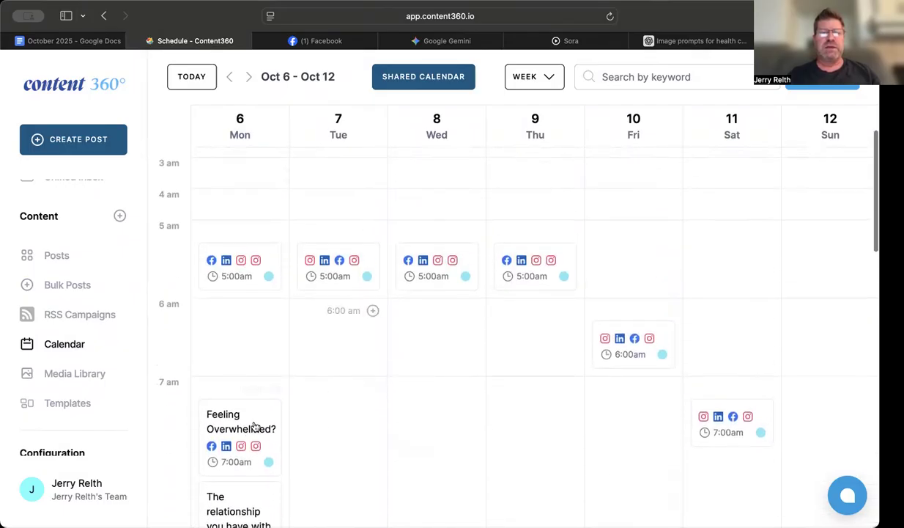
- Open the "Feeling Overwhelmed?" post for editing and reschedule it to Tuesday, Oct 7 at 10:00 am
click(249, 425)
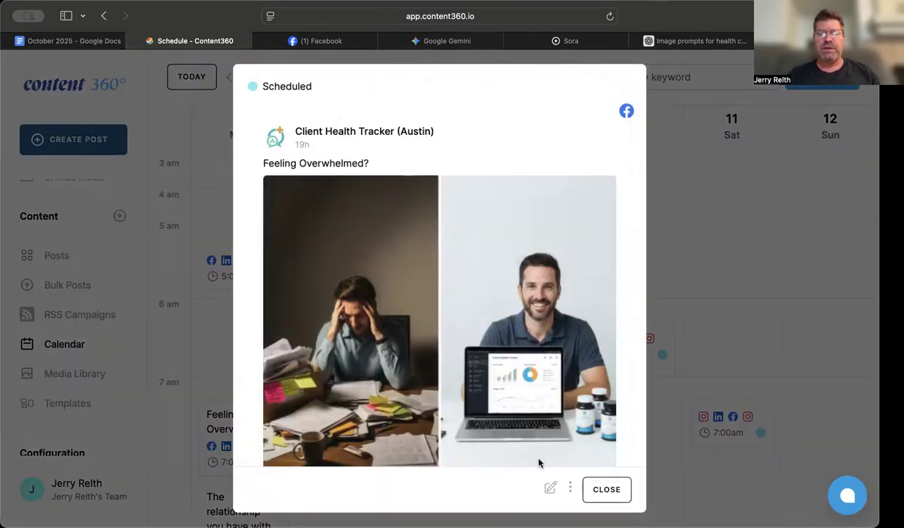
click(550, 486)
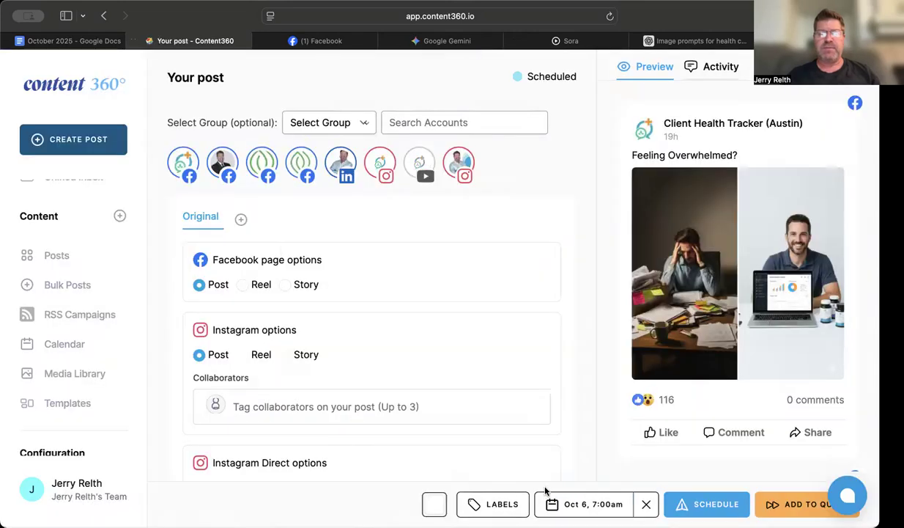
click(572, 503)
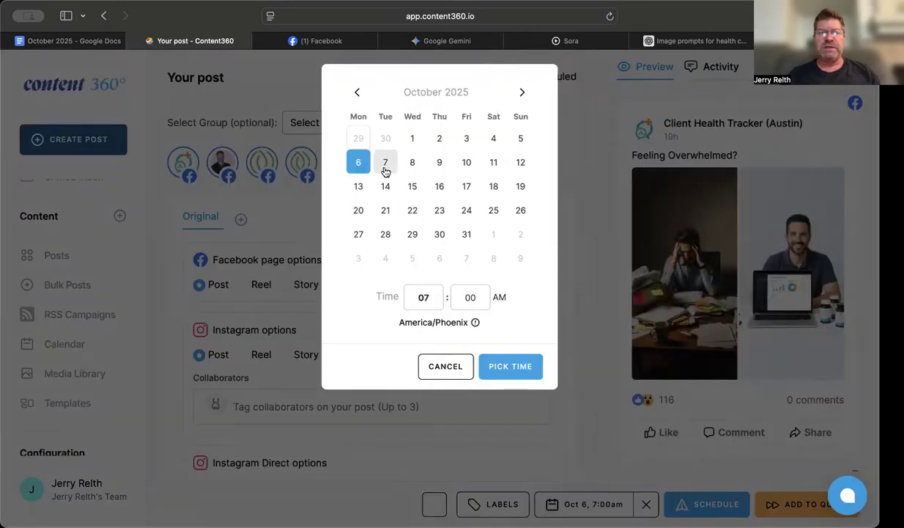
click(384, 169)
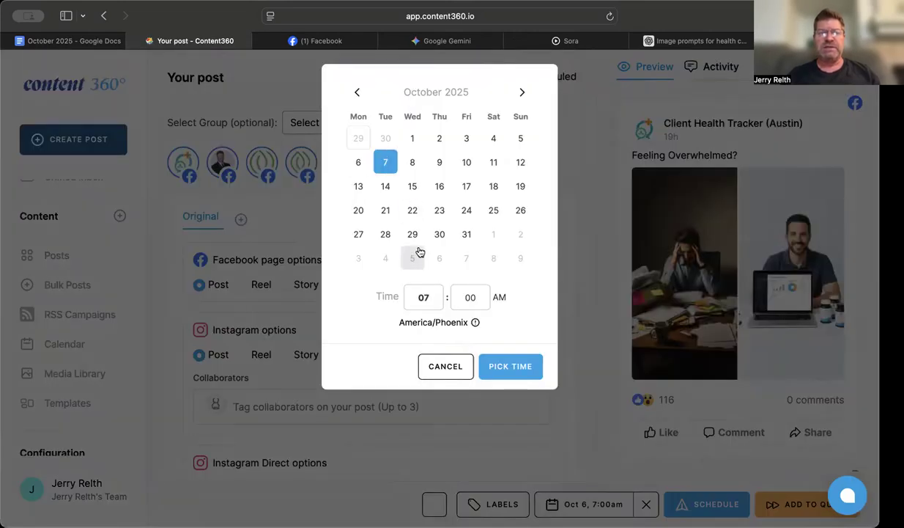
click(440, 292)
click(505, 366)
click(706, 504)
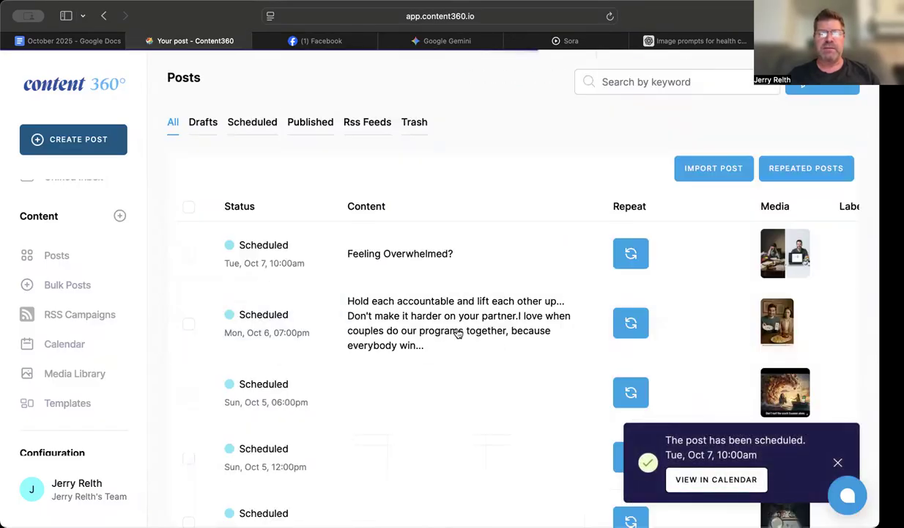
- Open the posting calendar at the week of Oct 6 – Oct 12 and start a new post for Tuesday, Oct 7 at 7:00 am
click(76, 344)
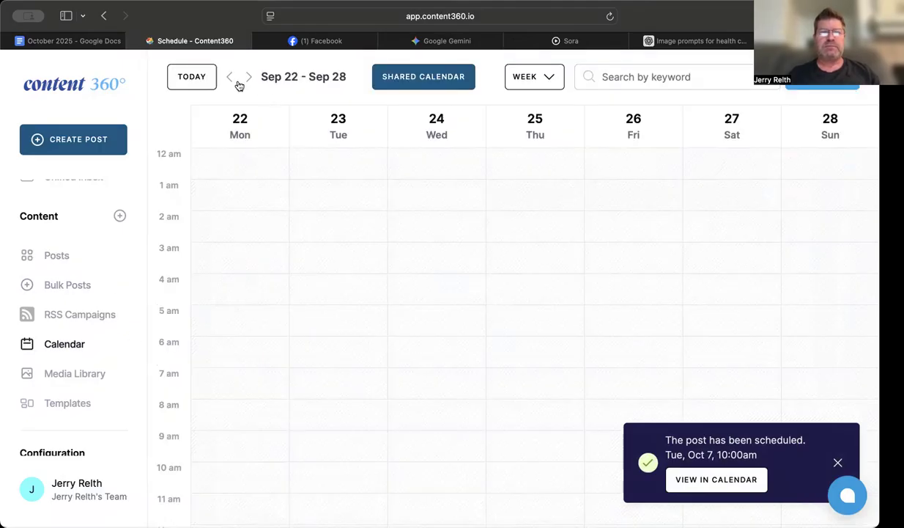
click(247, 80)
click(246, 79)
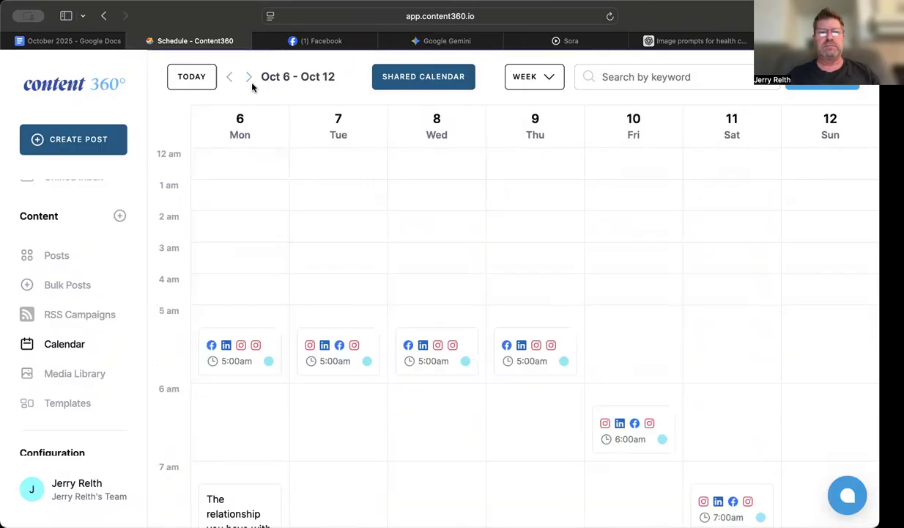
scroll(349, 297, down, 5)
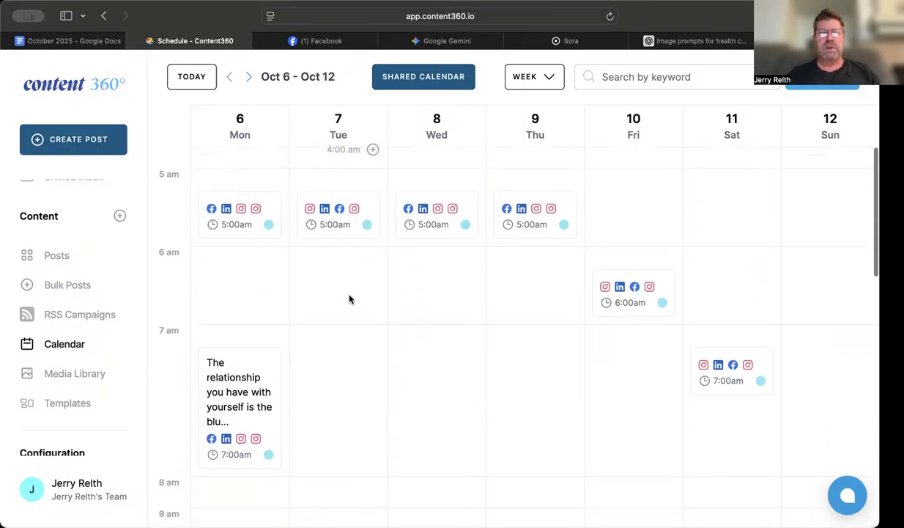
scroll(350, 297, down, 6)
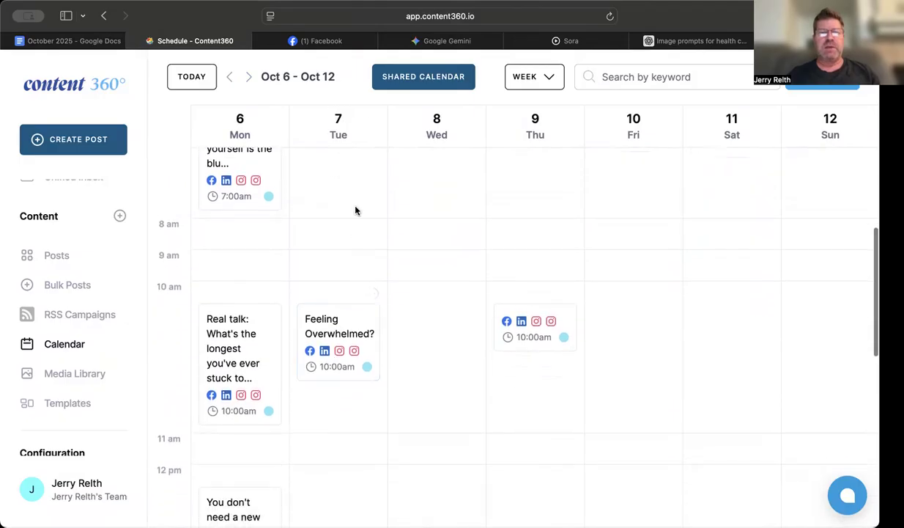
scroll(356, 214, up, 2)
scroll(371, 186, up, 1)
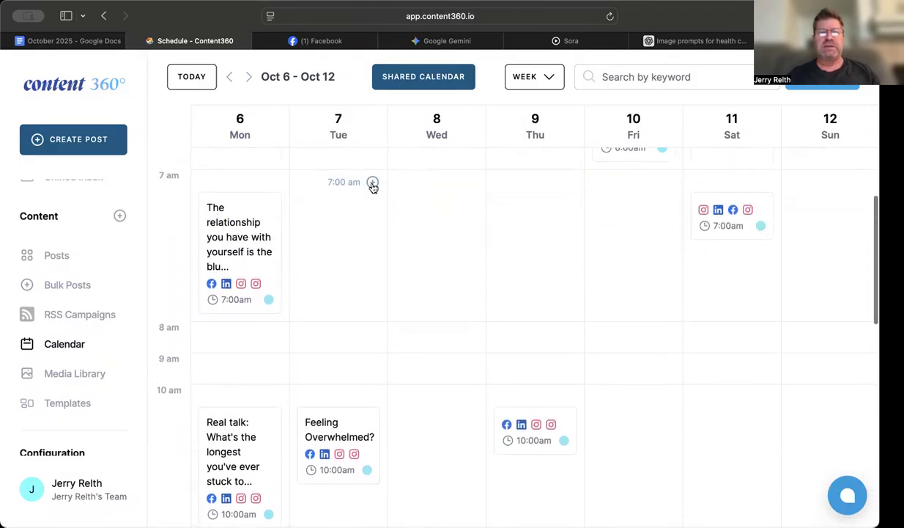
click(372, 183)
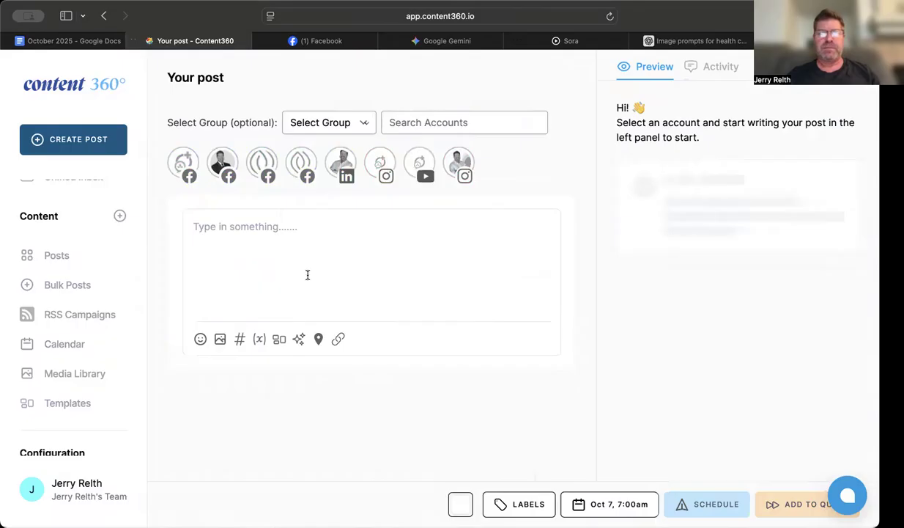
- Upload the Organized Health Management split-screen cartoon with the food journals and insert it into the new post
click(221, 339)
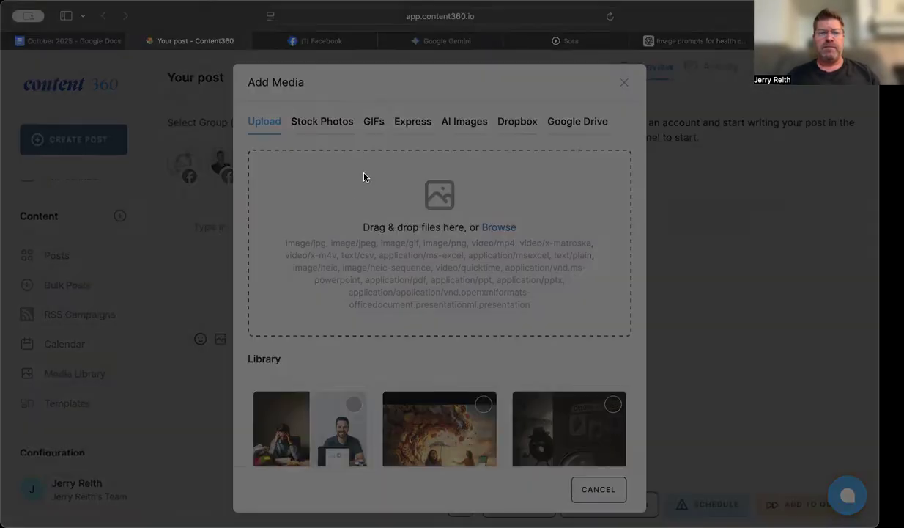
double_click(363, 176)
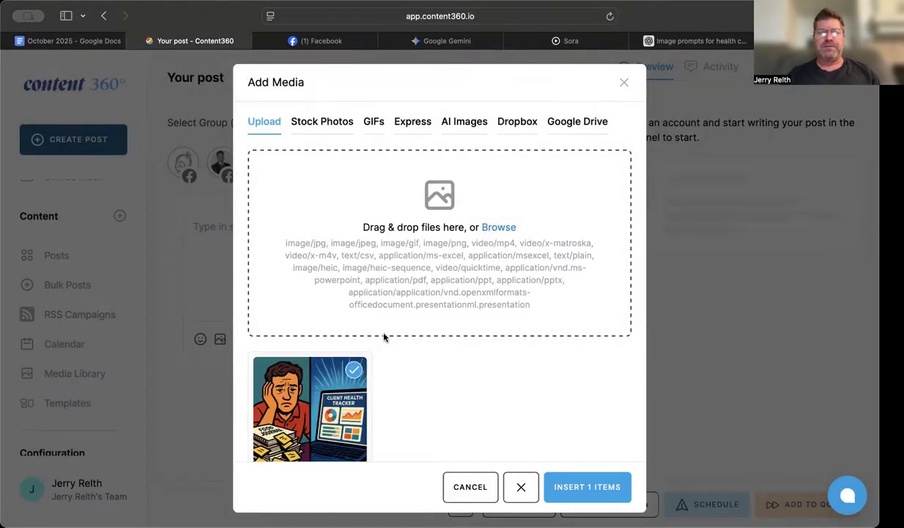
scroll(459, 398, down, 2)
scroll(459, 398, down, 3)
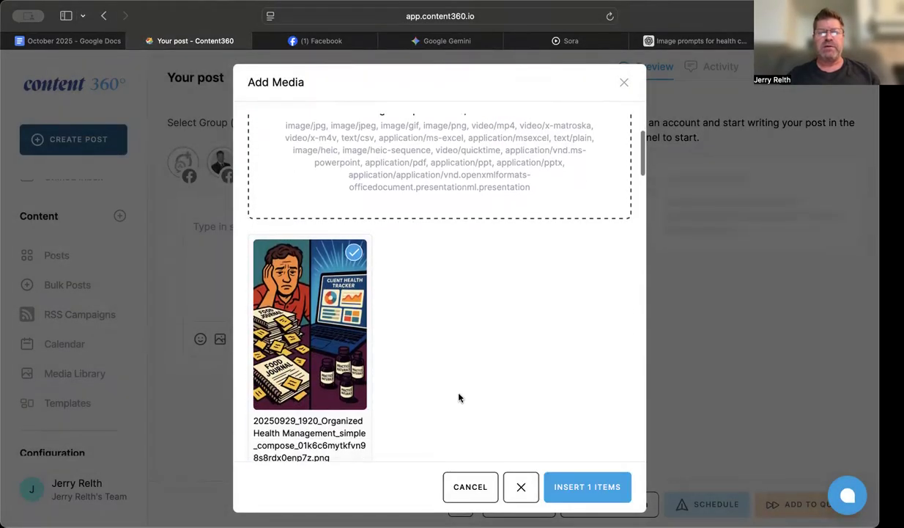
click(578, 490)
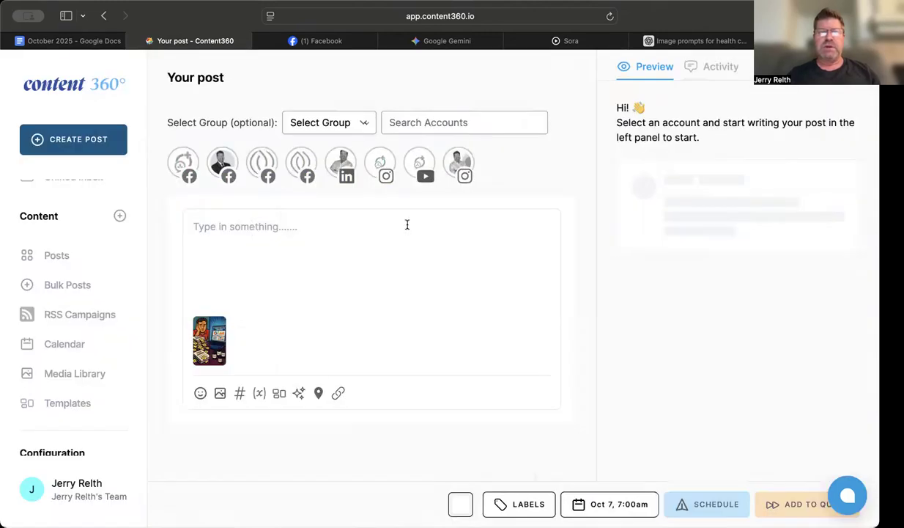
- Select both Instagram accounts for the post and set each one's format to Story
click(459, 162)
click(386, 162)
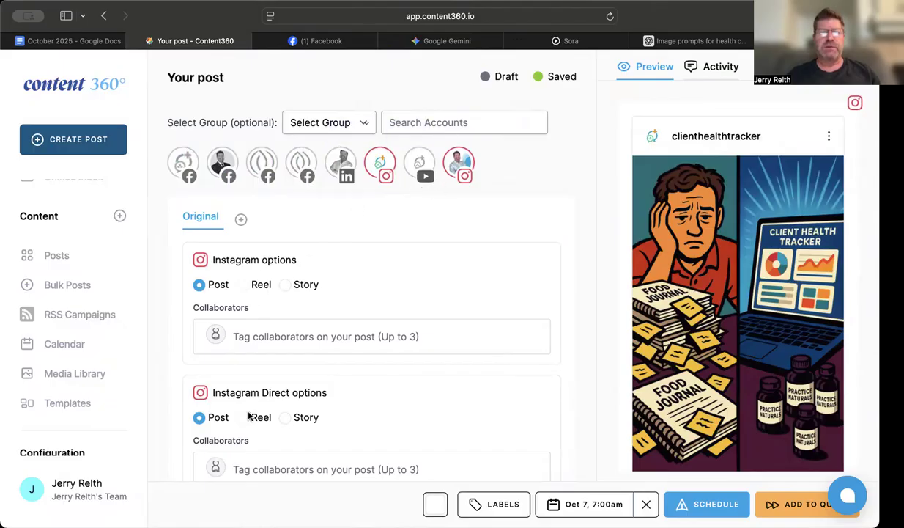
click(285, 285)
click(285, 417)
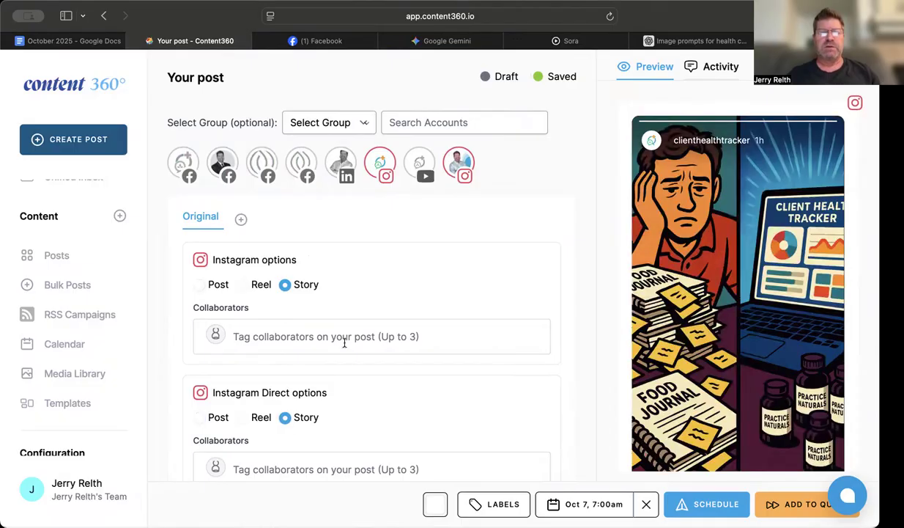
- Caption the post "Overwhelm isn't necessary!" and schedule it for Oct 7 at 7:00 am
scroll(344, 342, down, 5)
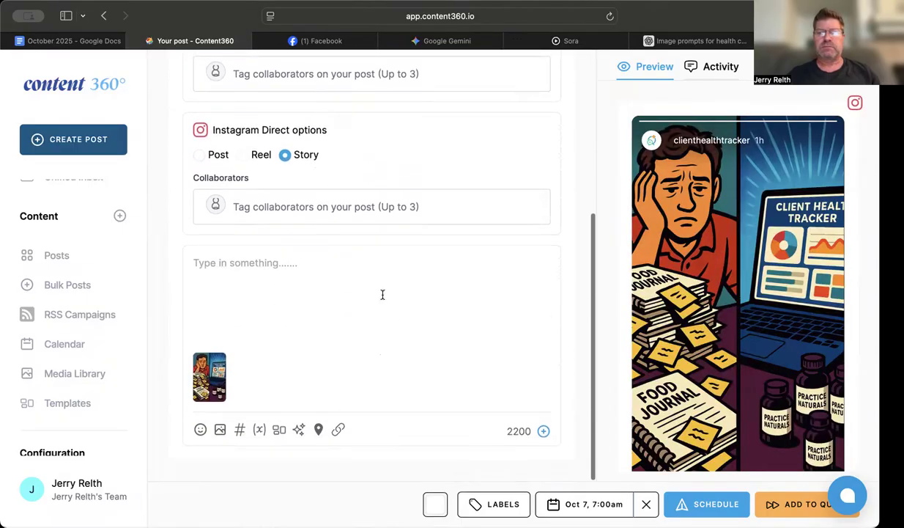
click(357, 272)
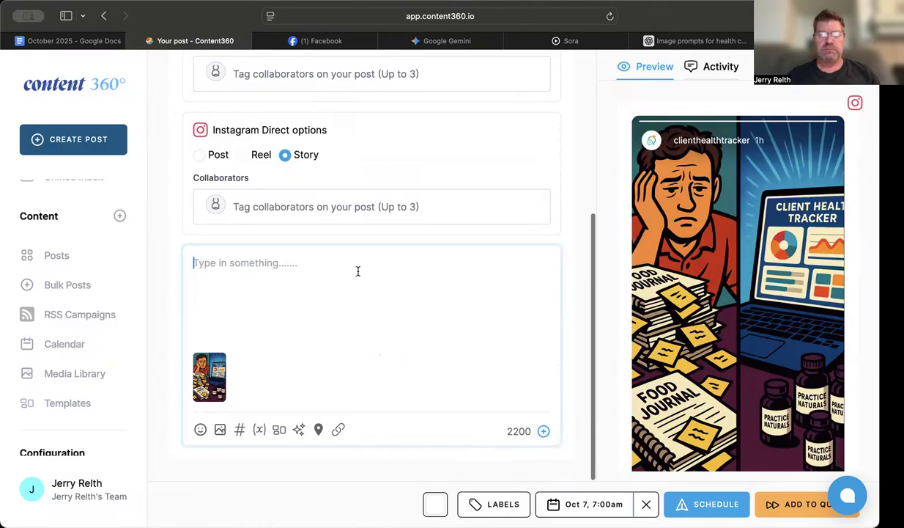
text(Ov)
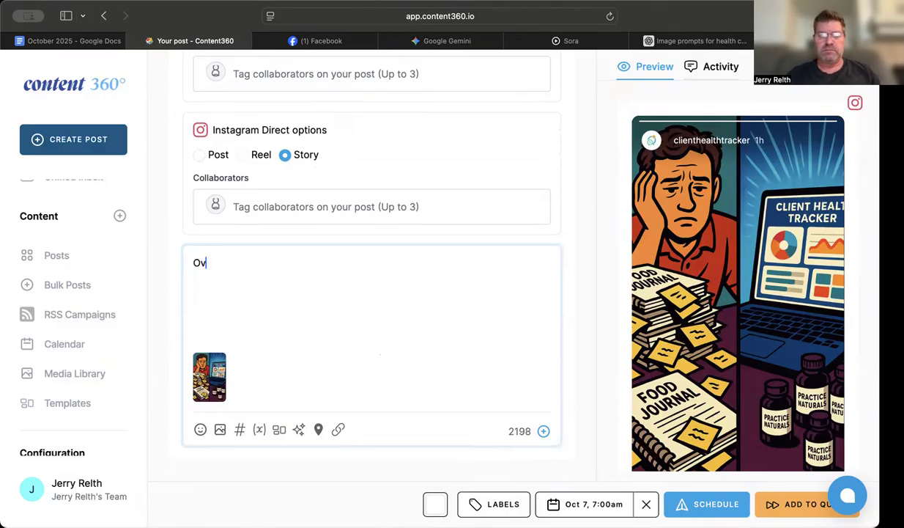
text(erwhelm isn)
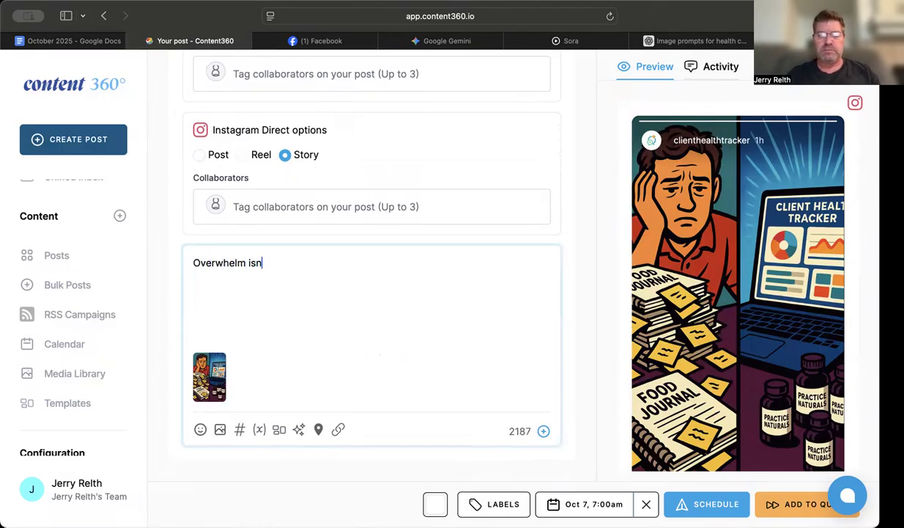
text('t necessary!)
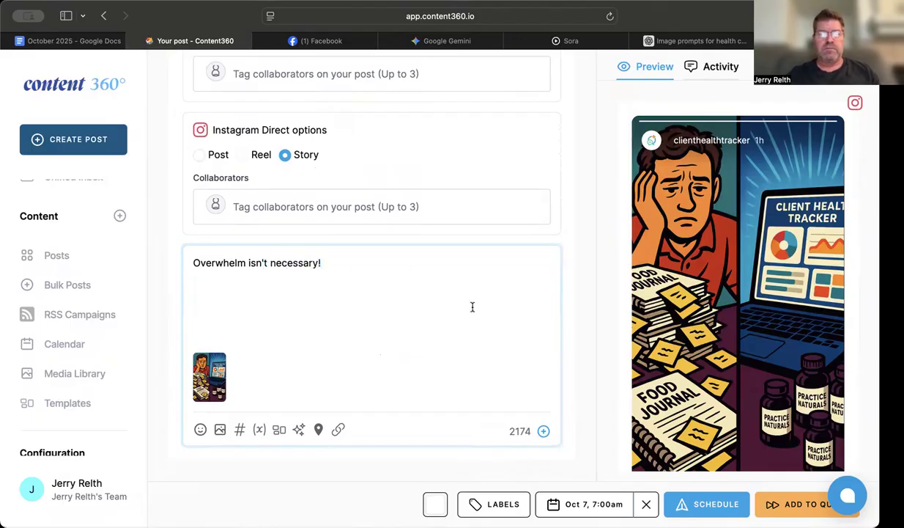
click(683, 505)
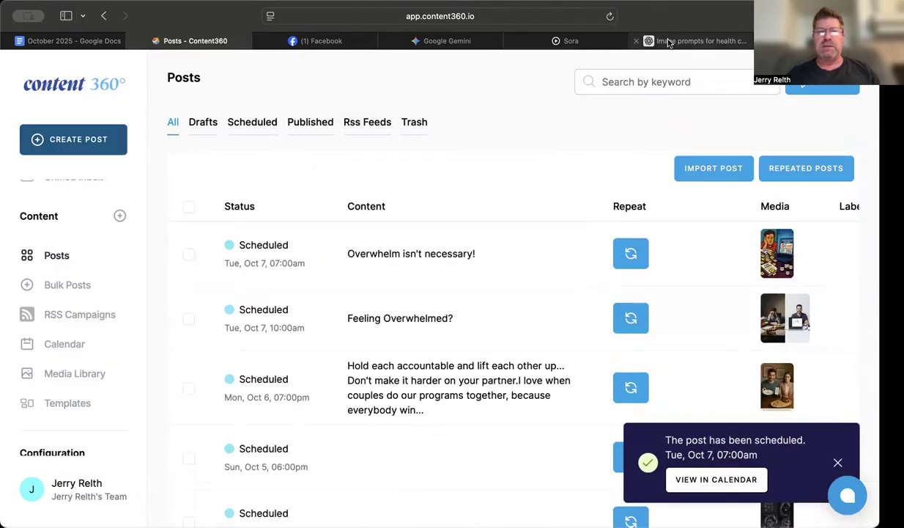
- Return to the calendar week of Oct 6 – Oct 12 and look over Tuesday's scheduled posts and open time slots
click(68, 343)
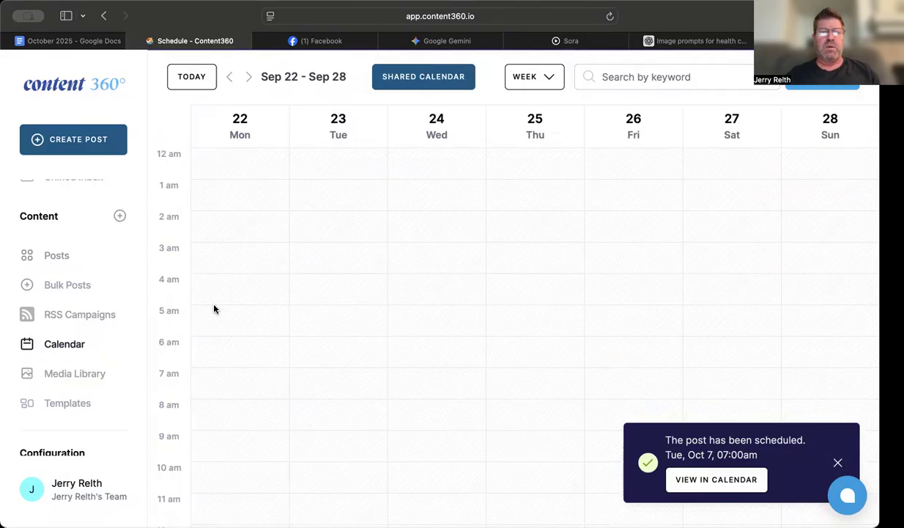
click(248, 78)
click(247, 78)
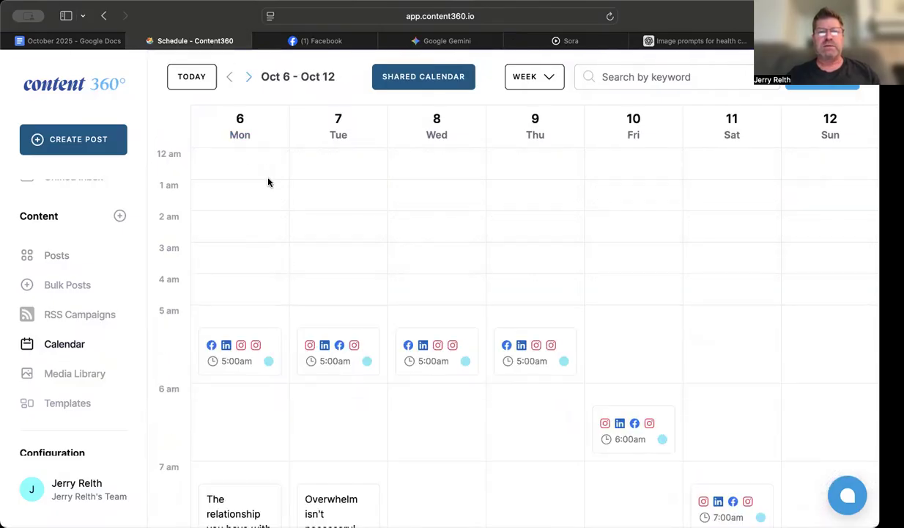
scroll(338, 242, down, 10)
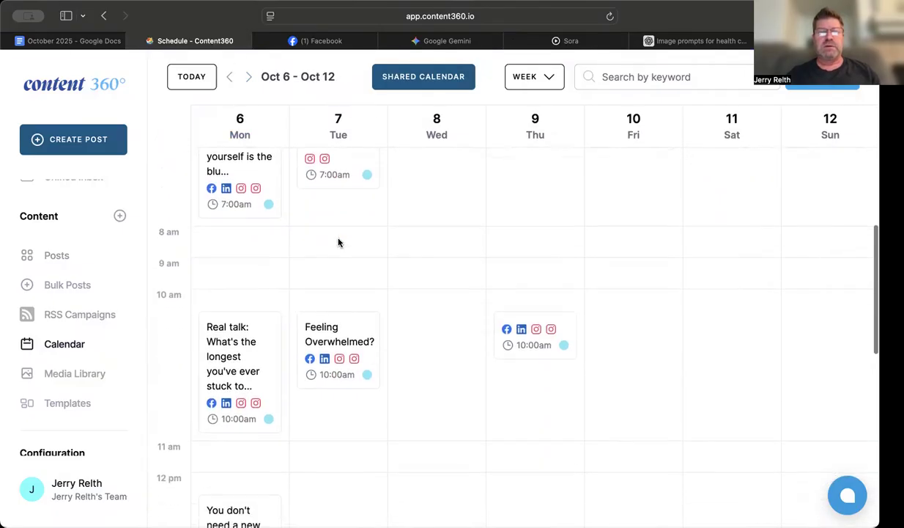
scroll(338, 242, down, 8)
scroll(339, 238, down, 6)
scroll(340, 236, up, 5)
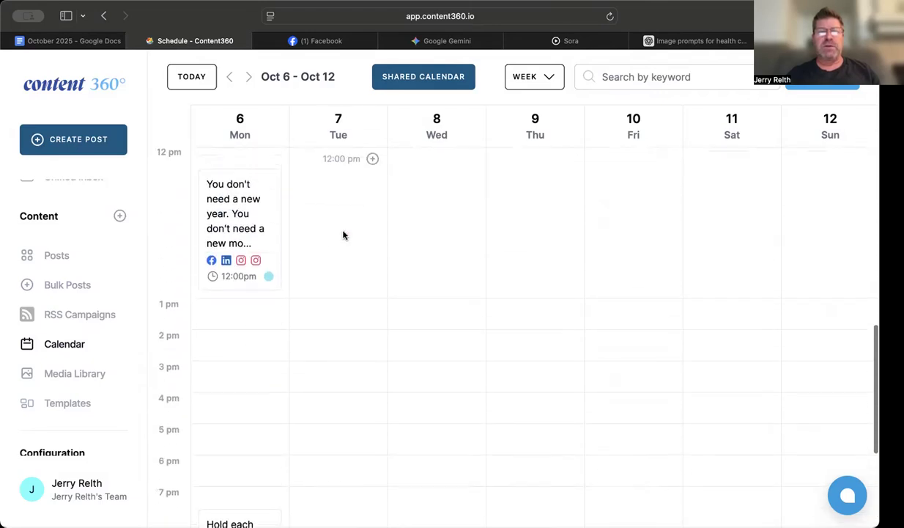
- Switch to ChatGPT and copy the giant dinner plate prompt under "Portion Size & Honesty (Suppress & Digest tie-in)"
click(700, 41)
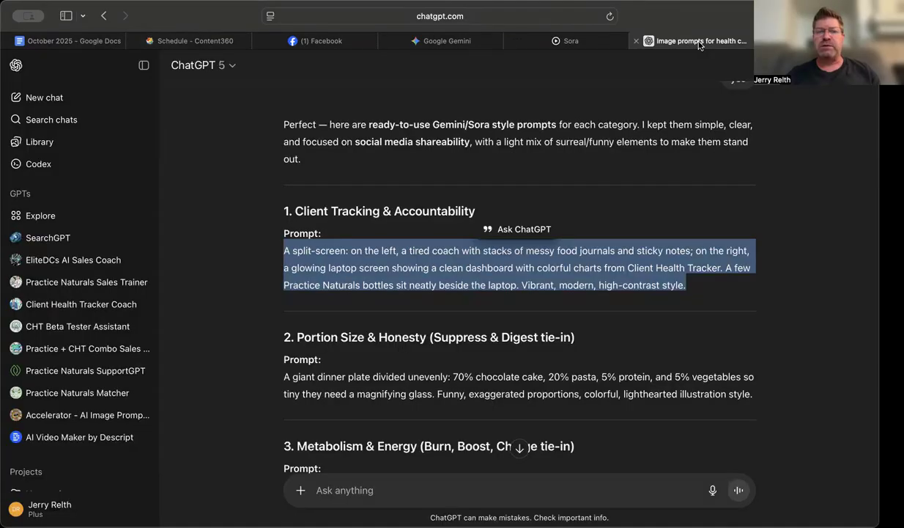
click(430, 268)
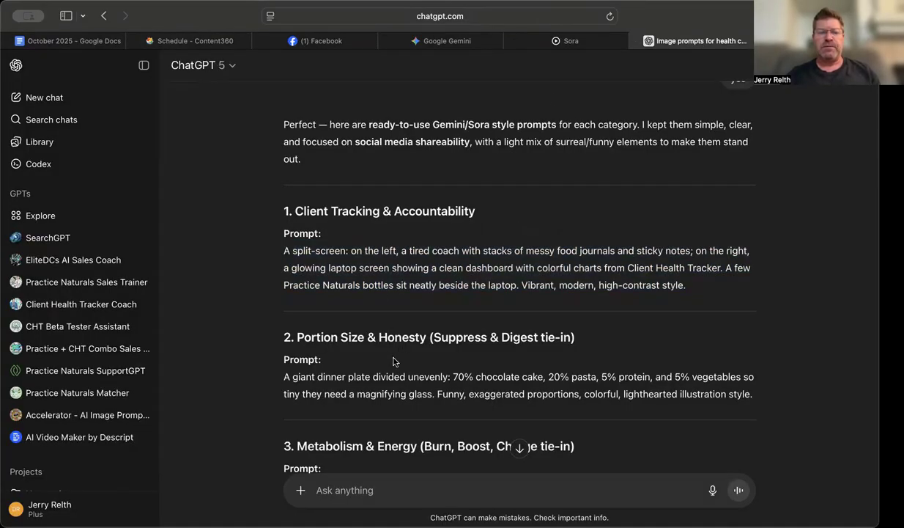
drag(755, 398, 283, 377)
key(super+c)
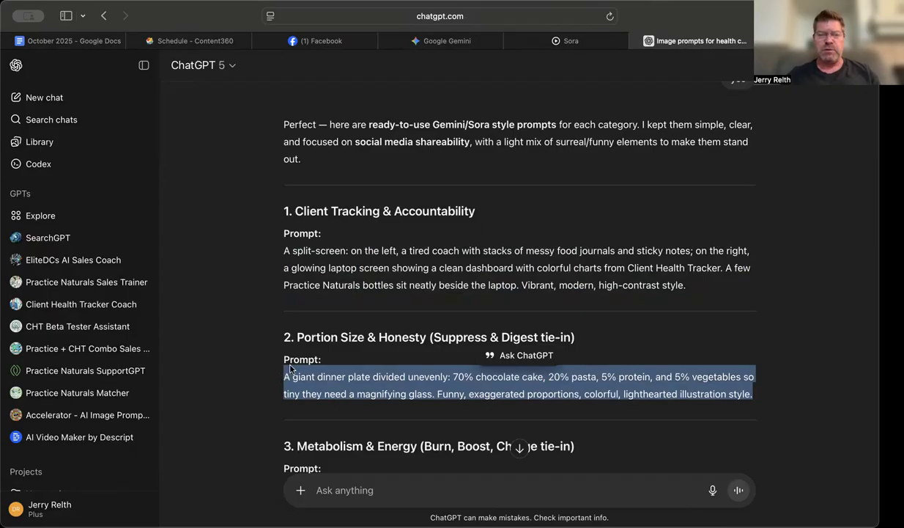
- Switch to Sora, close the opened image, and generate 2:3 images from the copied dinner plate prompt
click(570, 42)
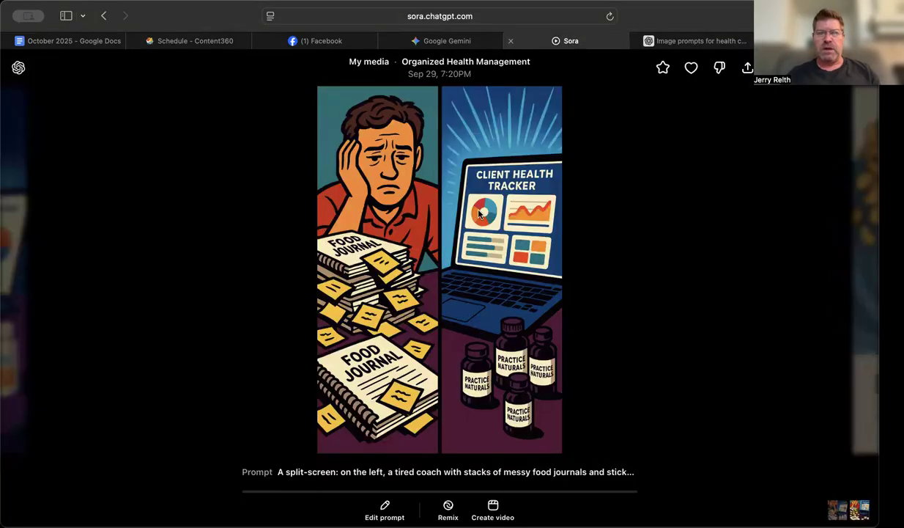
click(636, 343)
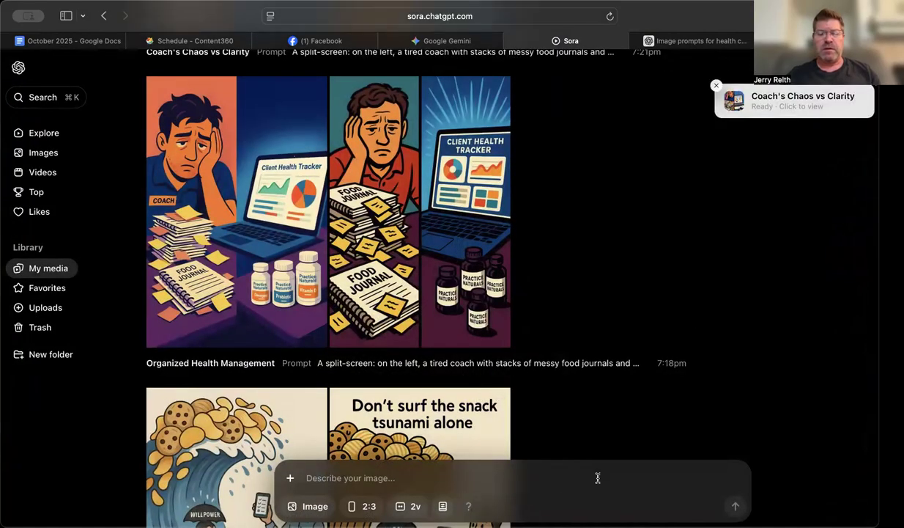
click(309, 477)
key(super+v)
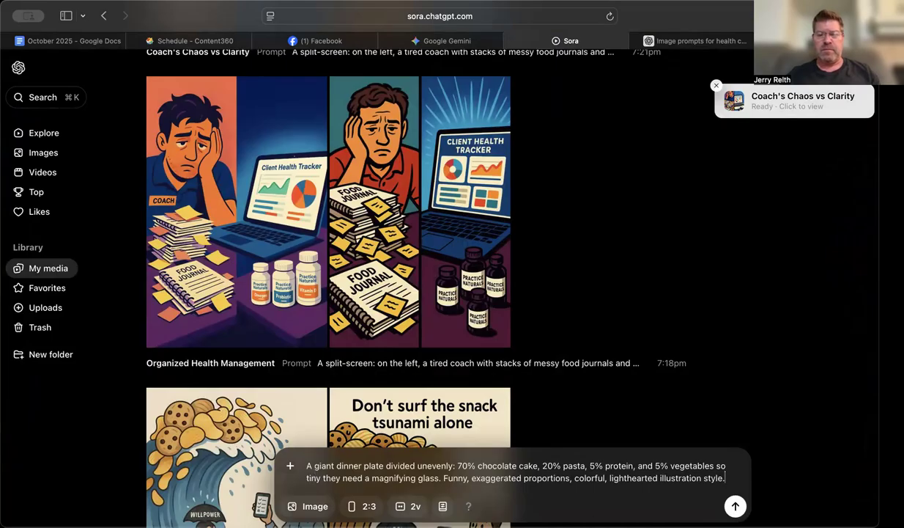
key(Return)
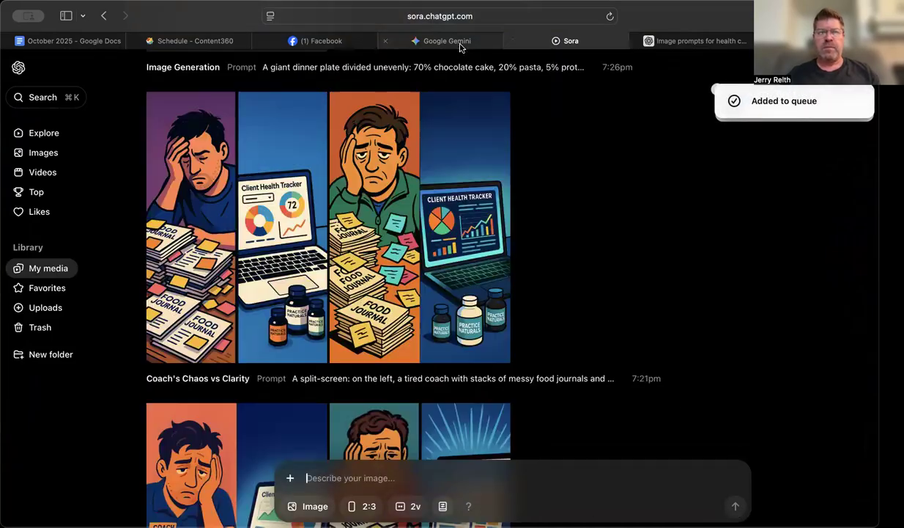
- Switch to Gemini and generate an image from the same giant dinner plate prompt
click(460, 45)
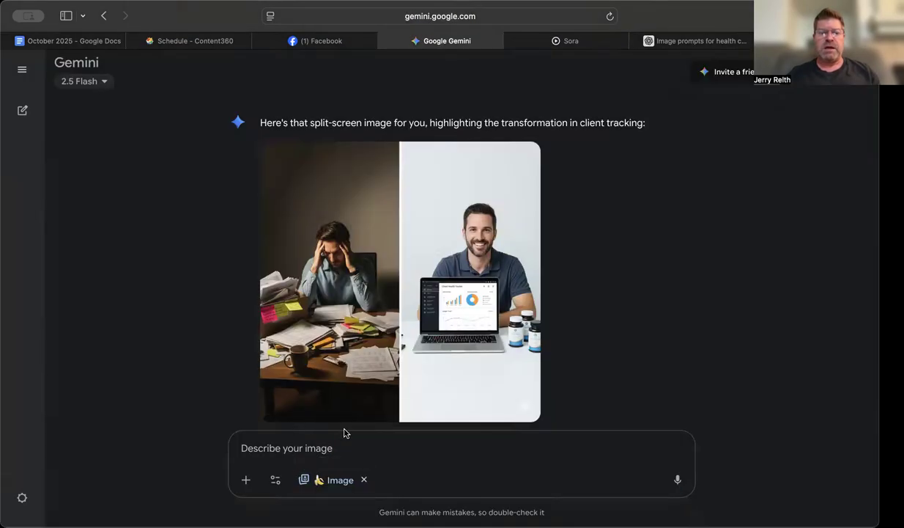
scroll(348, 324, down, 2)
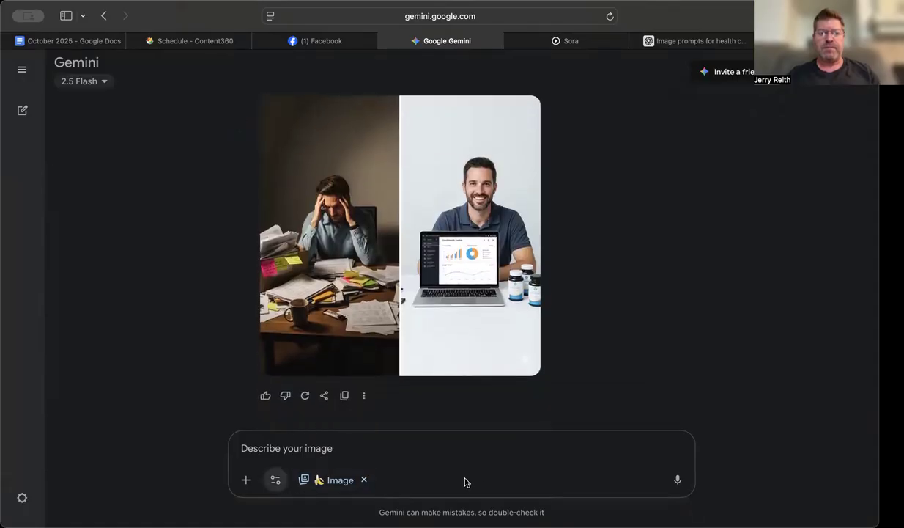
click(332, 446)
key(super+v)
key(Return)
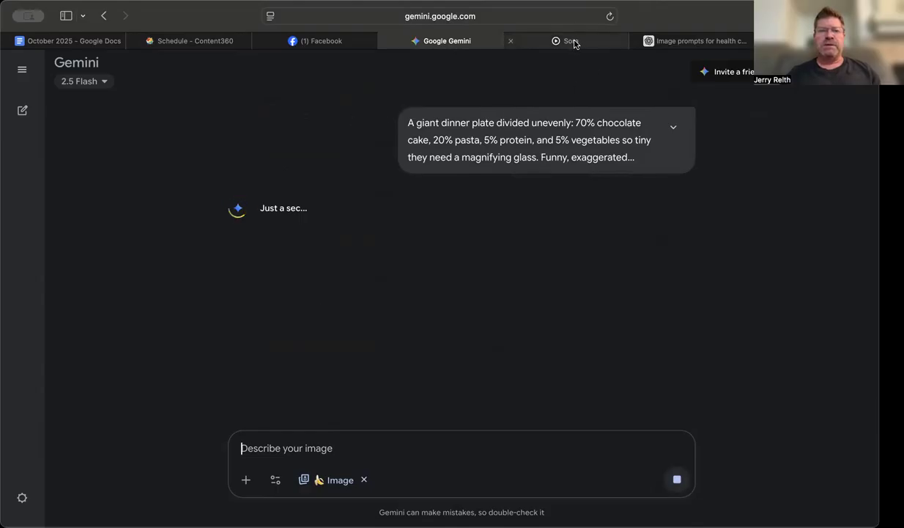
- Revisit the prompt list in ChatGPT and check the progress of the dinner plate images in Sora
mouse_move(575, 44)
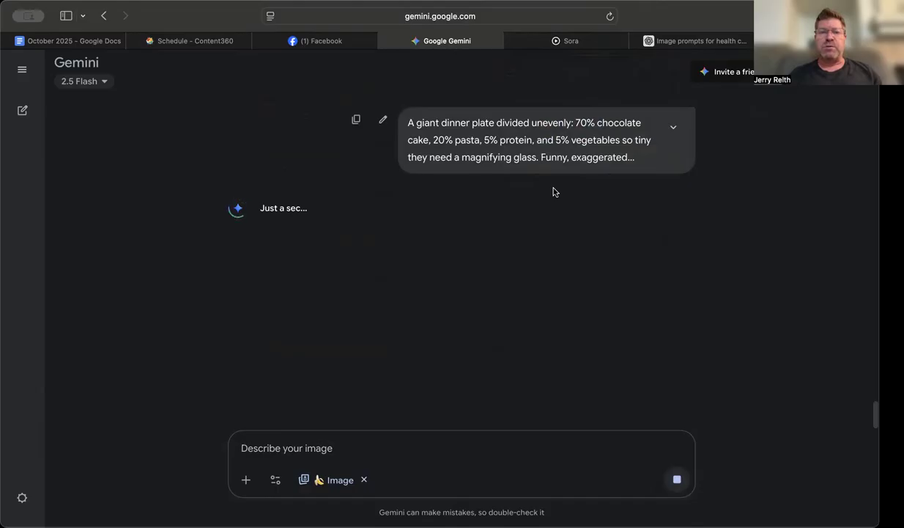
click(680, 41)
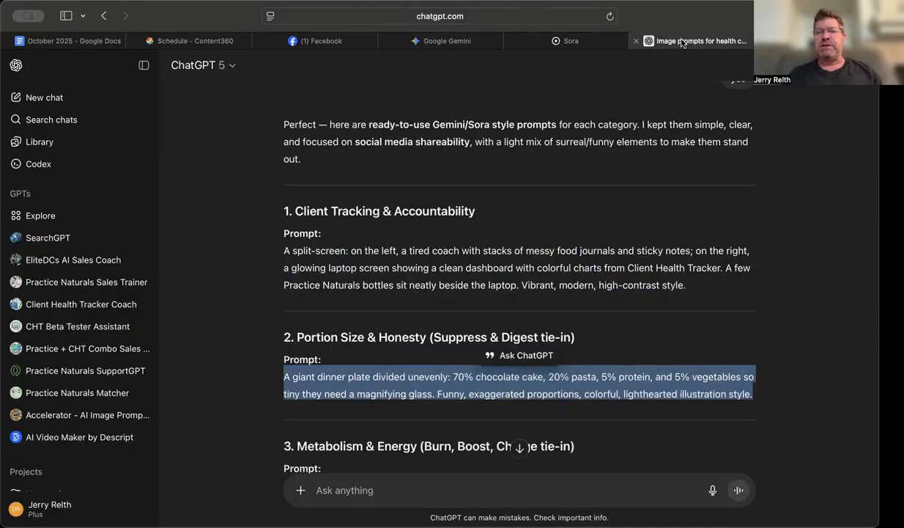
click(573, 44)
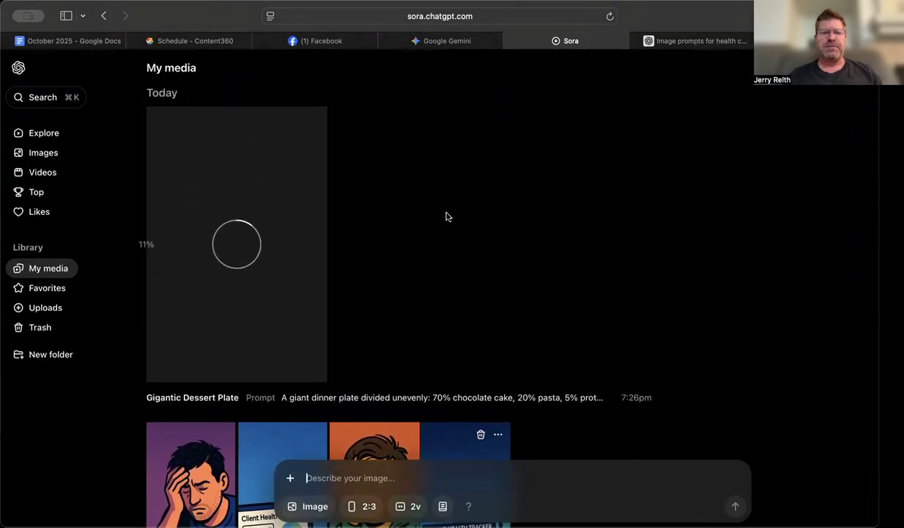
- Check the progress of the dinner plate images in Gemini and Sora, and revisit the prompt list in ChatGPT
click(450, 41)
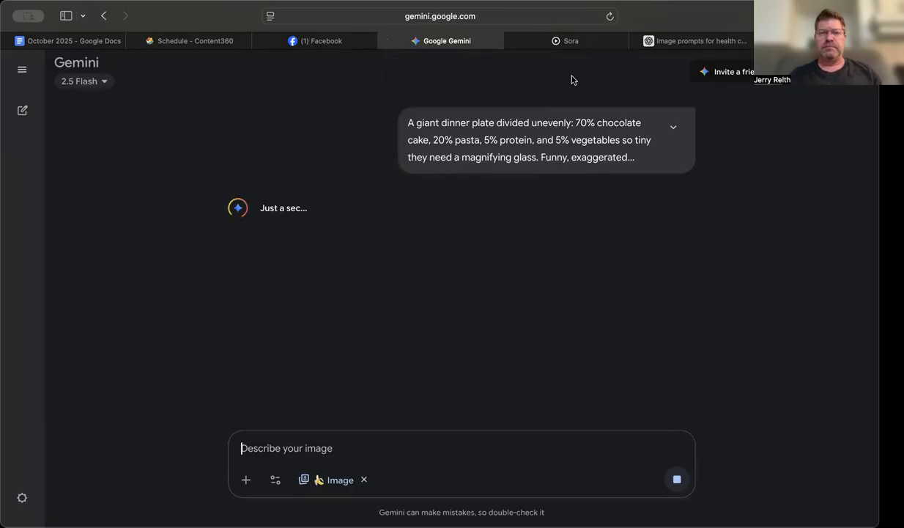
click(572, 41)
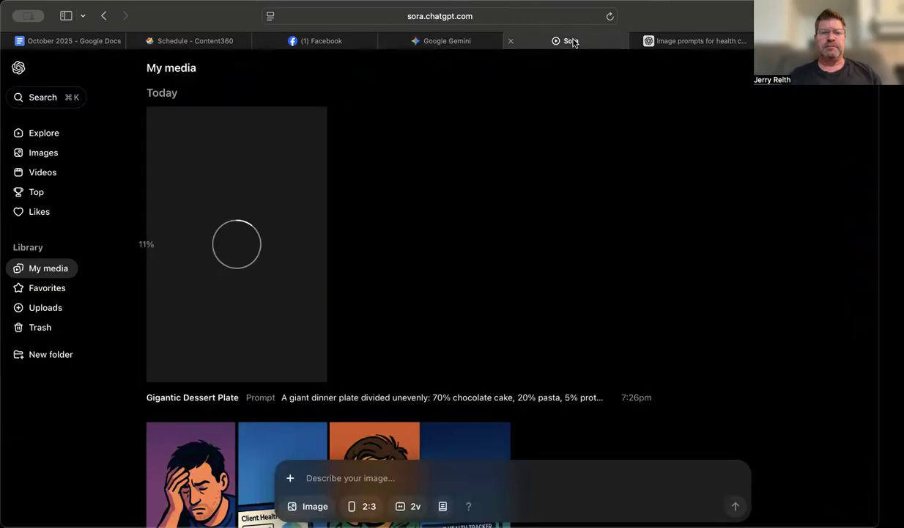
click(688, 41)
scroll(455, 280, down, 3)
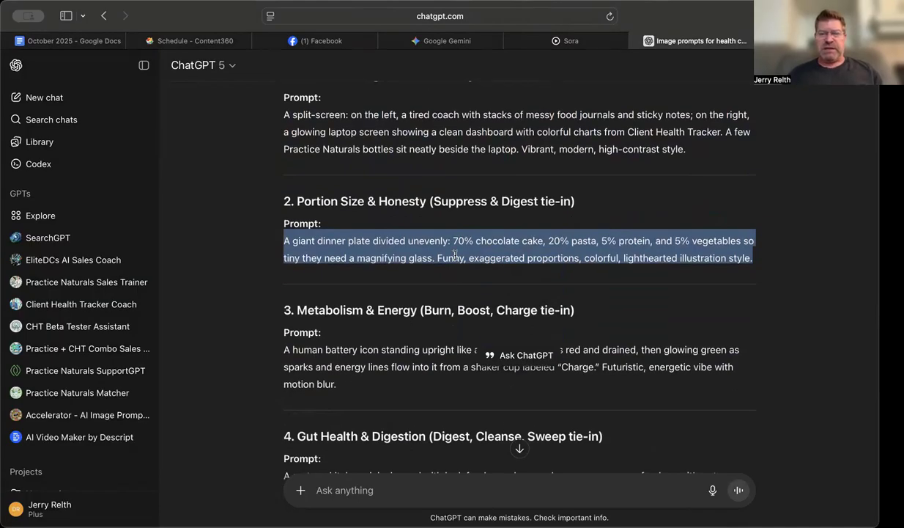
click(530, 45)
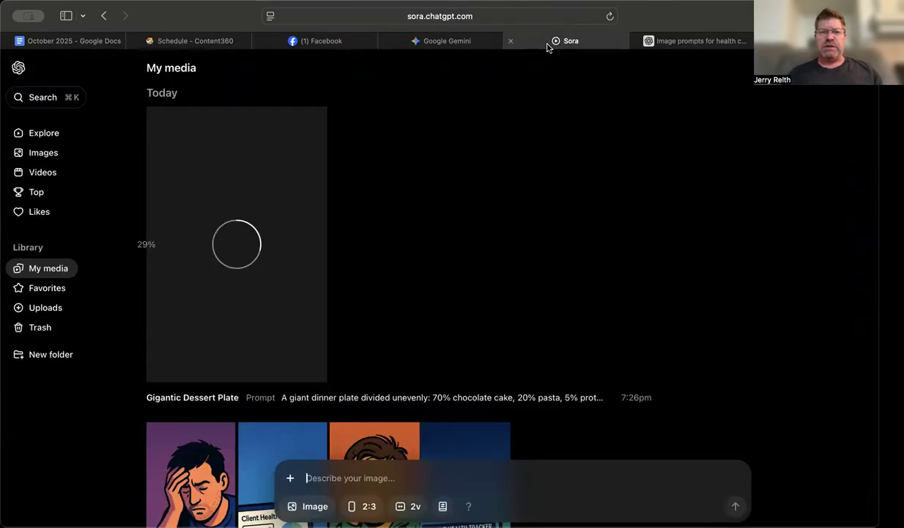
click(460, 44)
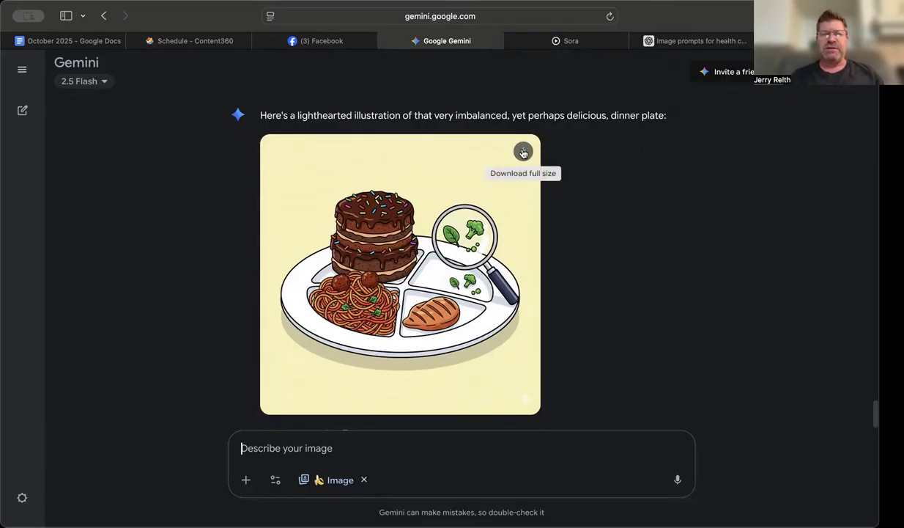
- Compare the finished dinner plate images in Gemini and Sora with the original prompt in ChatGPT
scroll(465, 291, up, 2)
scroll(465, 290, down, 2)
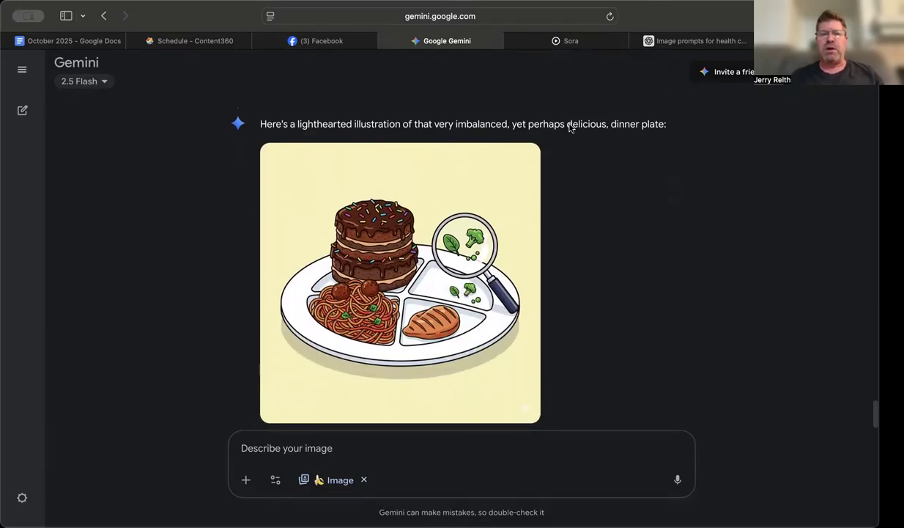
click(579, 41)
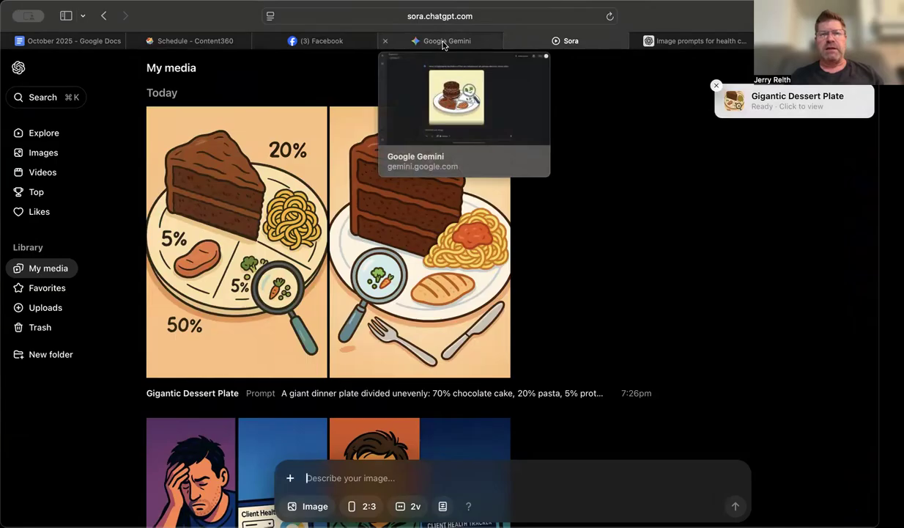
click(703, 42)
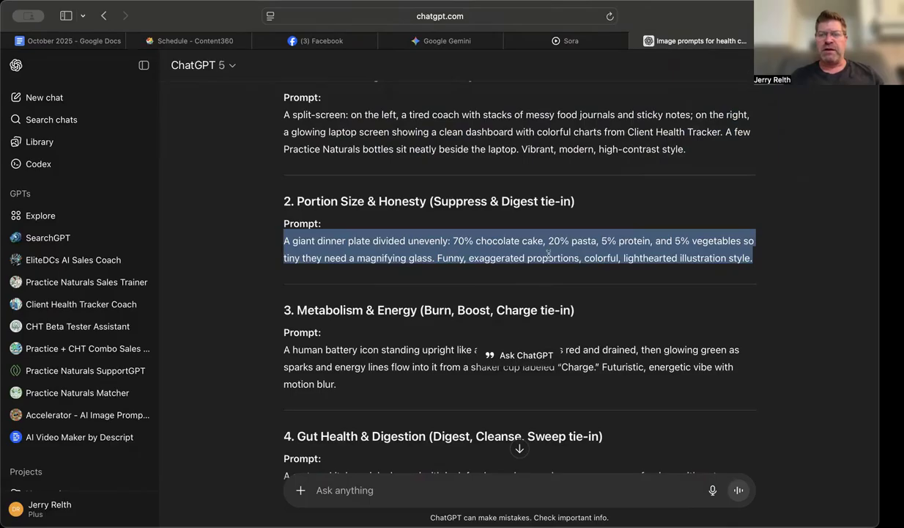
click(568, 40)
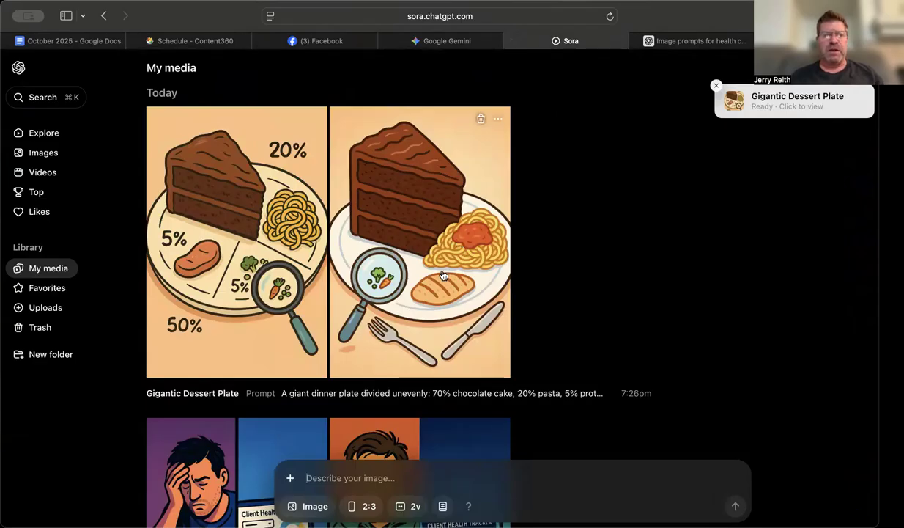
- Open Sora's dinner plate image without percentage labels, and download the Gemini dinner plate image at full size
click(408, 243)
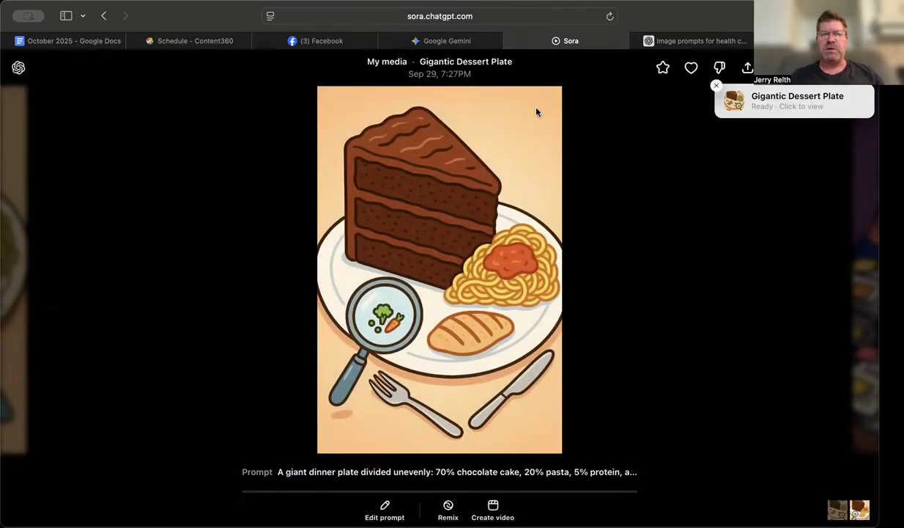
click(475, 44)
click(524, 161)
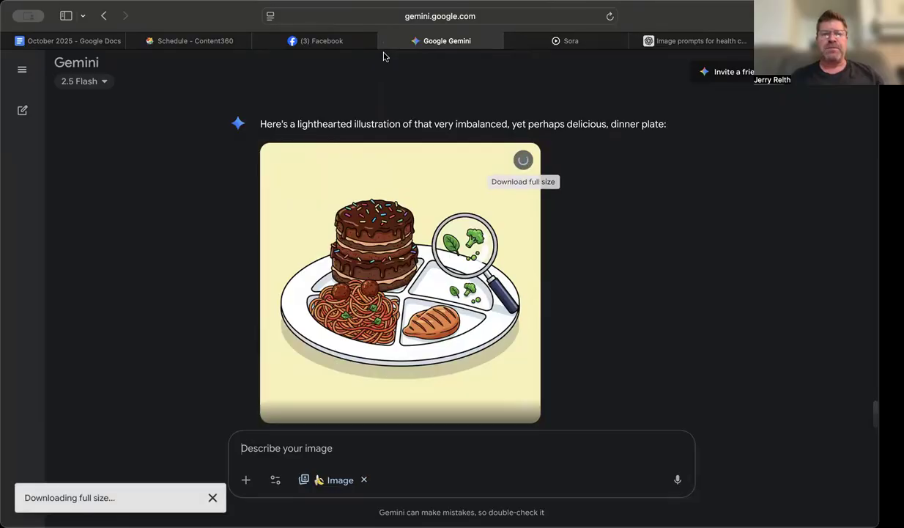
- Switch to Content360 and create a post for Tuesday, October 7 at 12:00 pm with the four Facebook pages and the LinkedIn account selected
click(195, 41)
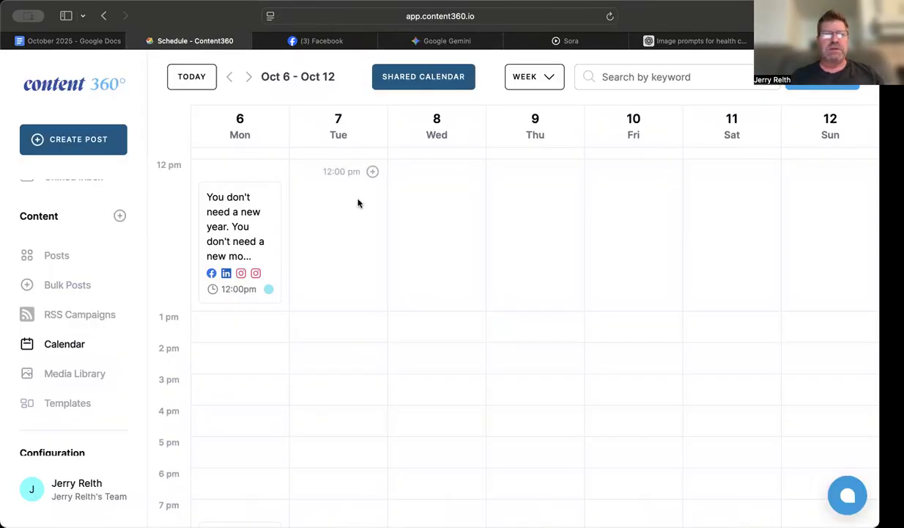
scroll(358, 202, up, 3)
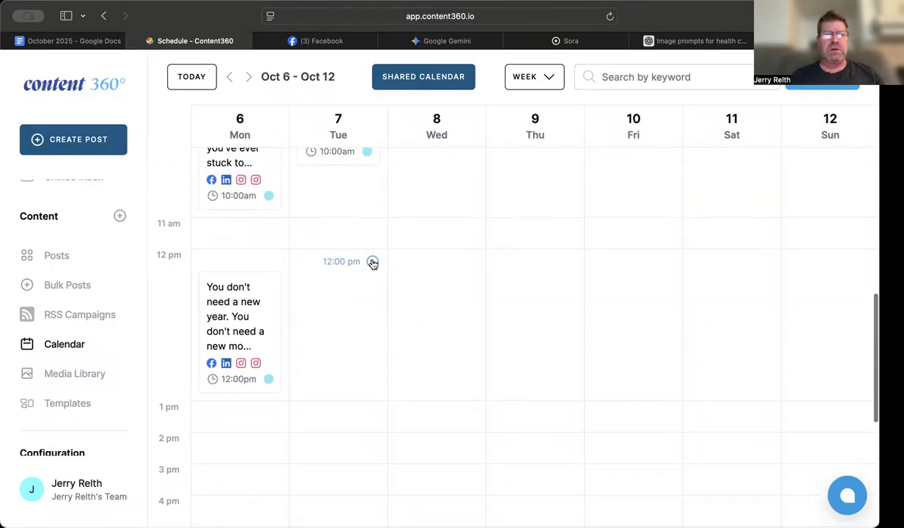
click(372, 262)
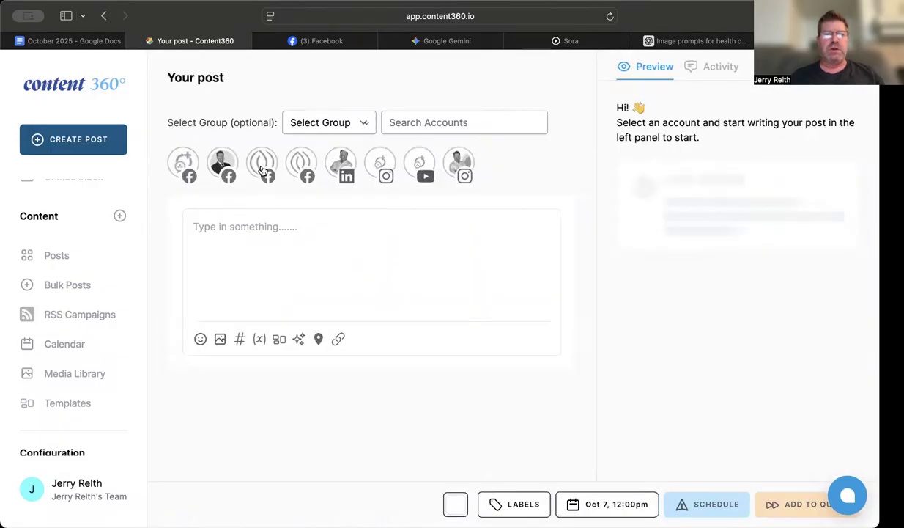
click(180, 162)
click(222, 163)
click(262, 163)
click(301, 162)
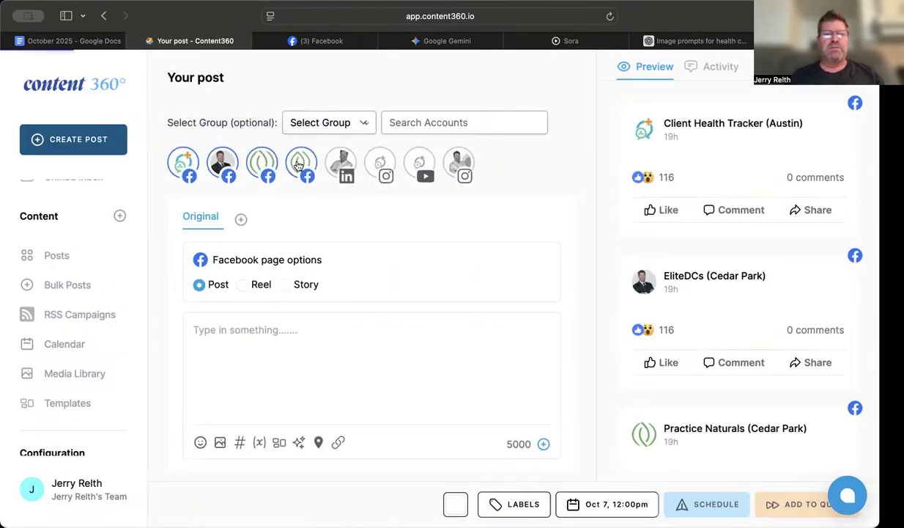
click(338, 166)
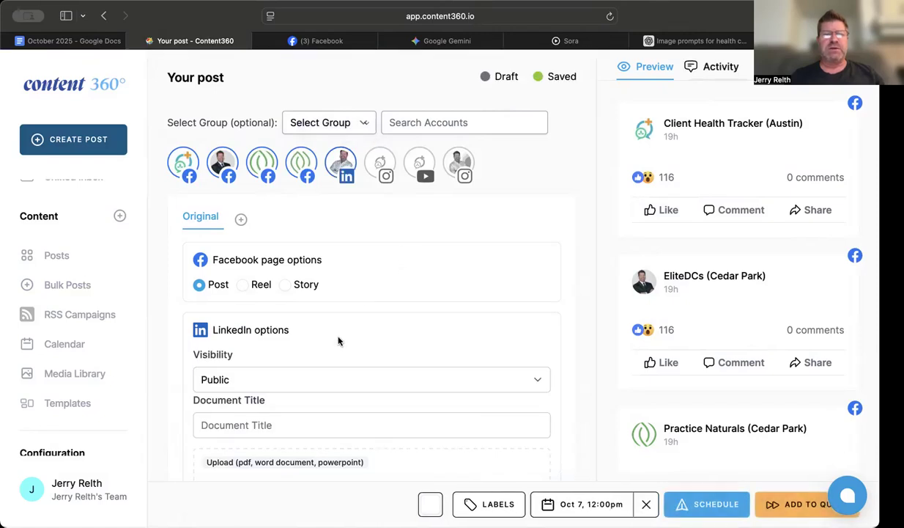
- Upload the downloaded Gemini dinner plate image, insert it into the Facebook and LinkedIn post, and schedule the post
scroll(339, 341, down, 5)
scroll(339, 341, down, 1)
click(220, 426)
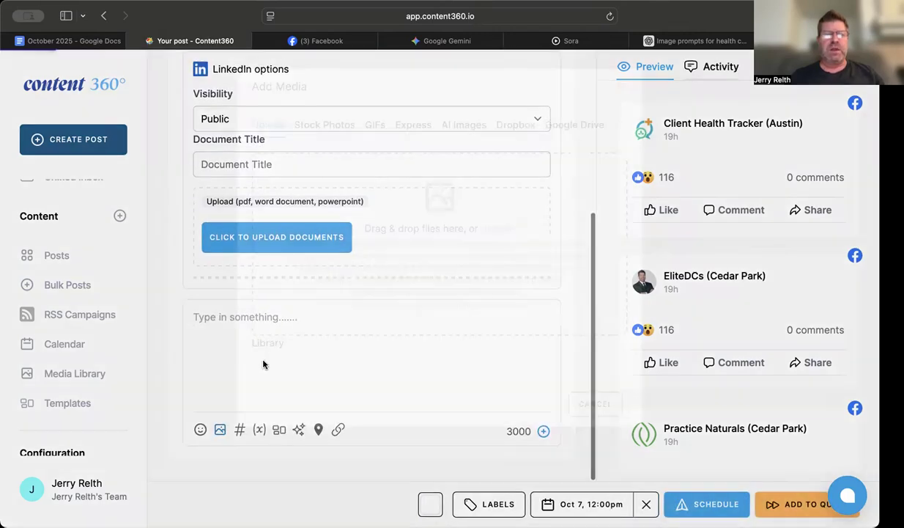
click(478, 221)
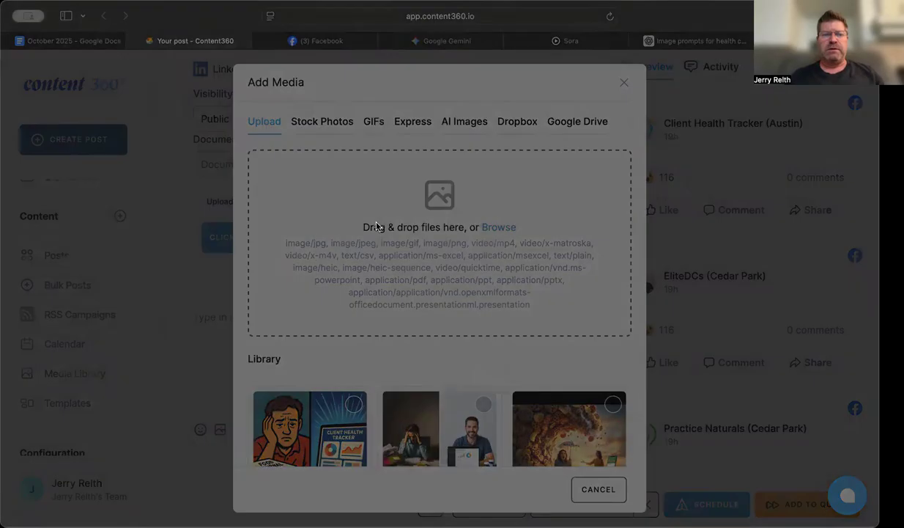
double_click(325, 160)
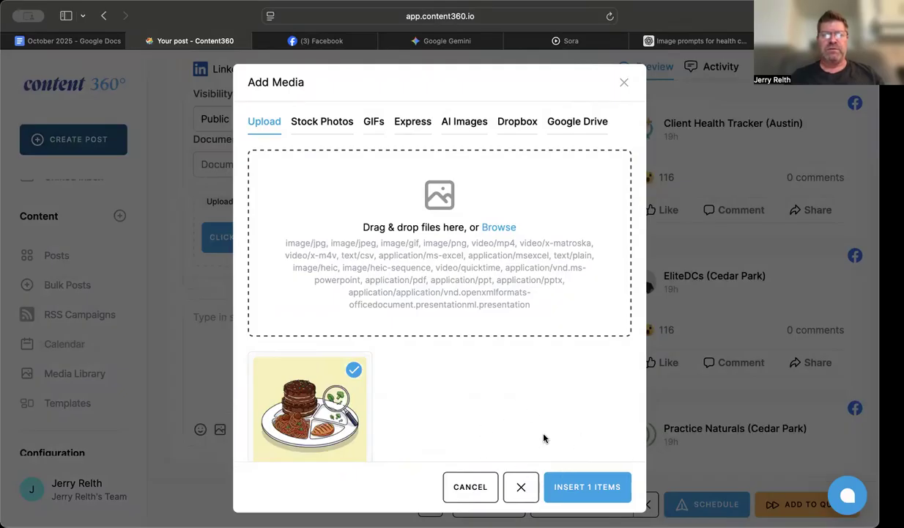
click(586, 496)
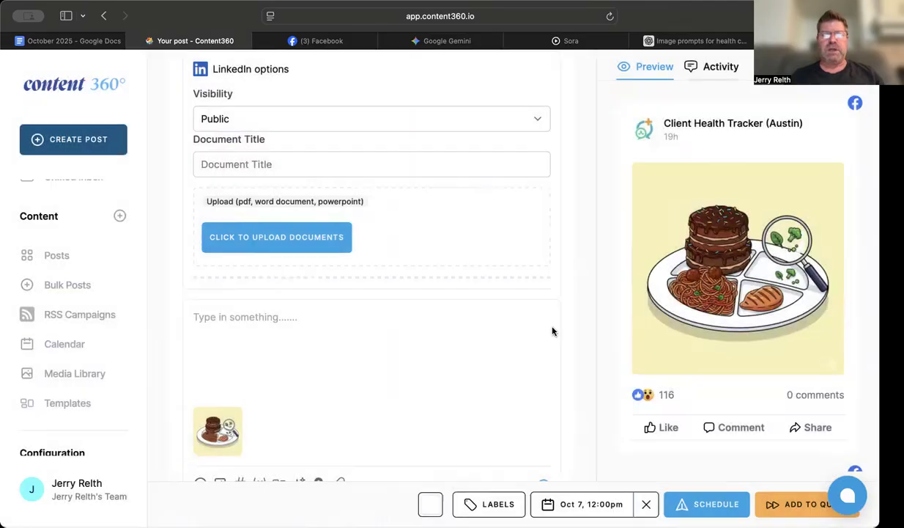
click(696, 504)
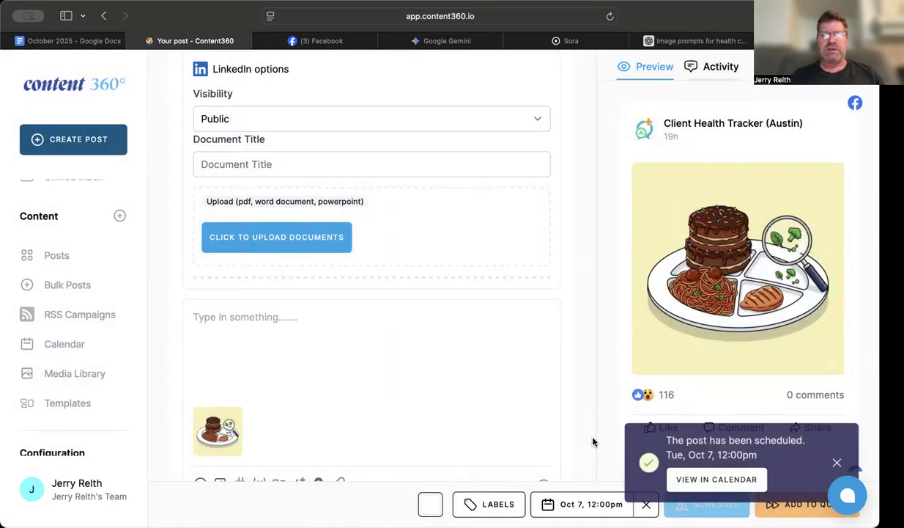
- Return to the October 6–12 calendar week and create another October 7, 12:00 pm post for the two Instagram accounts
click(58, 344)
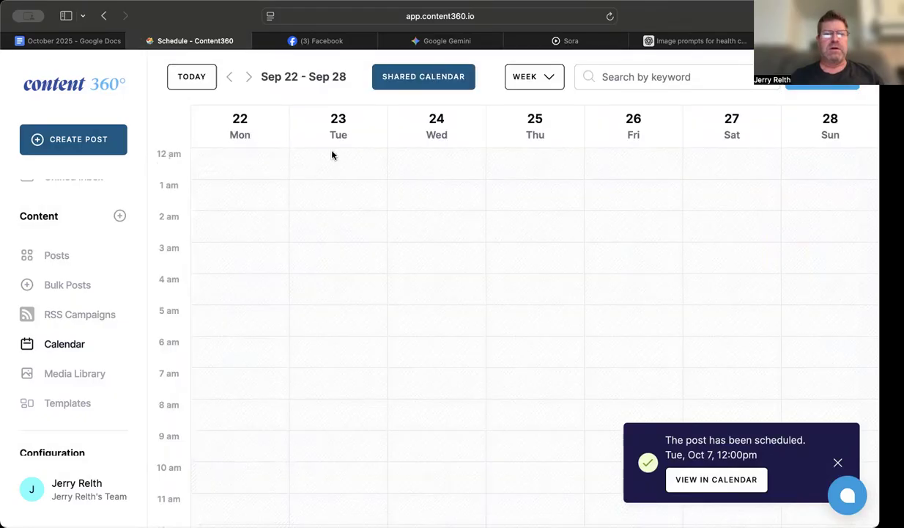
click(248, 77)
click(249, 76)
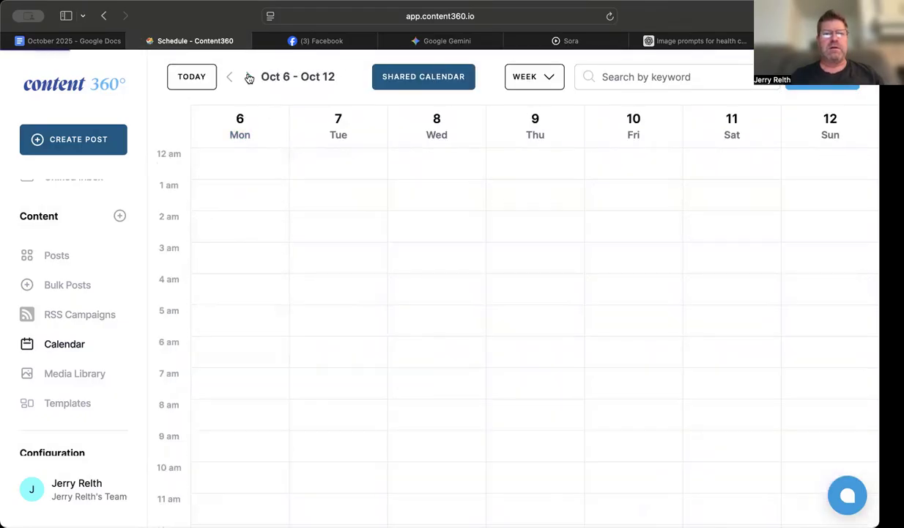
click(228, 77)
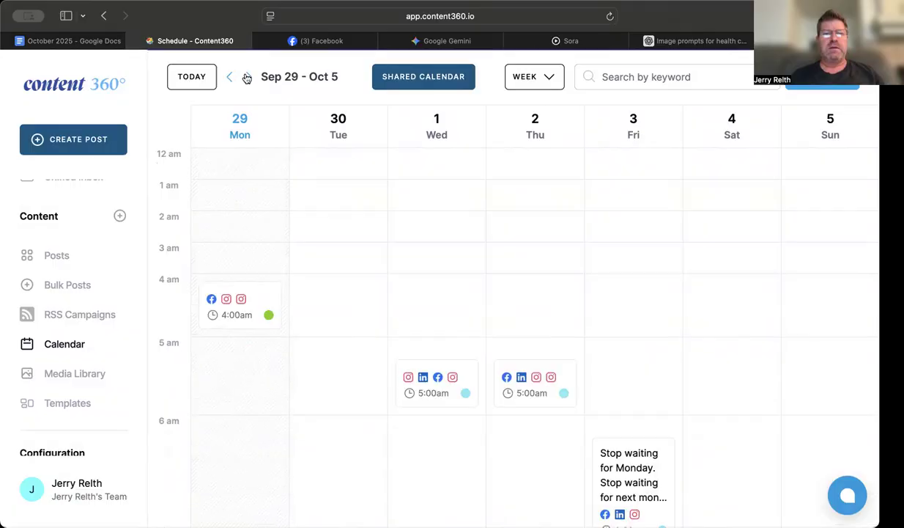
click(248, 77)
scroll(343, 241, down, 5)
scroll(343, 242, down, 5)
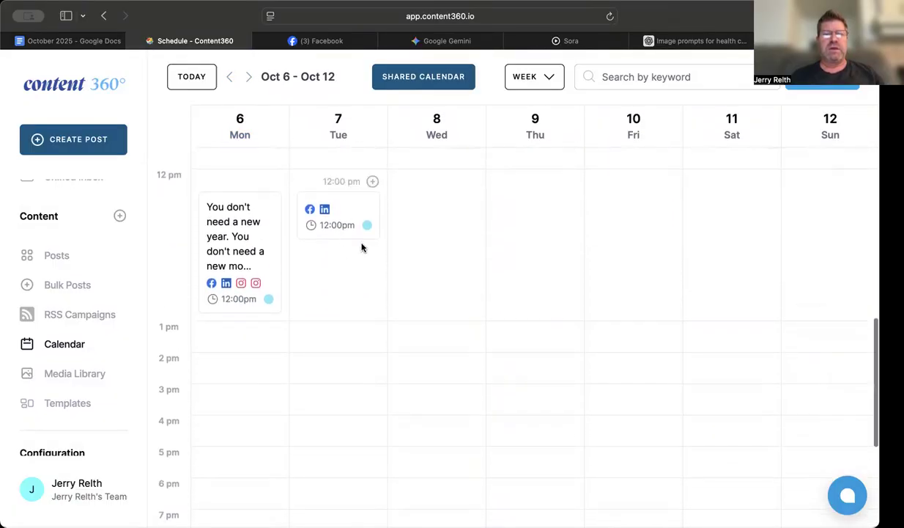
click(371, 182)
click(374, 164)
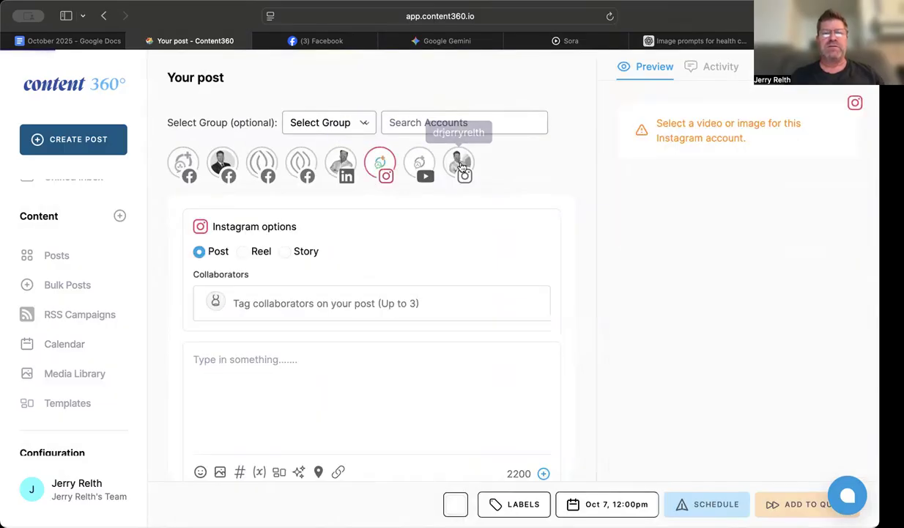
click(460, 167)
- Upload the Sora Gigantic Dessert Plate image, insert it into the Instagram post, and schedule the post
scroll(356, 266, down, 3)
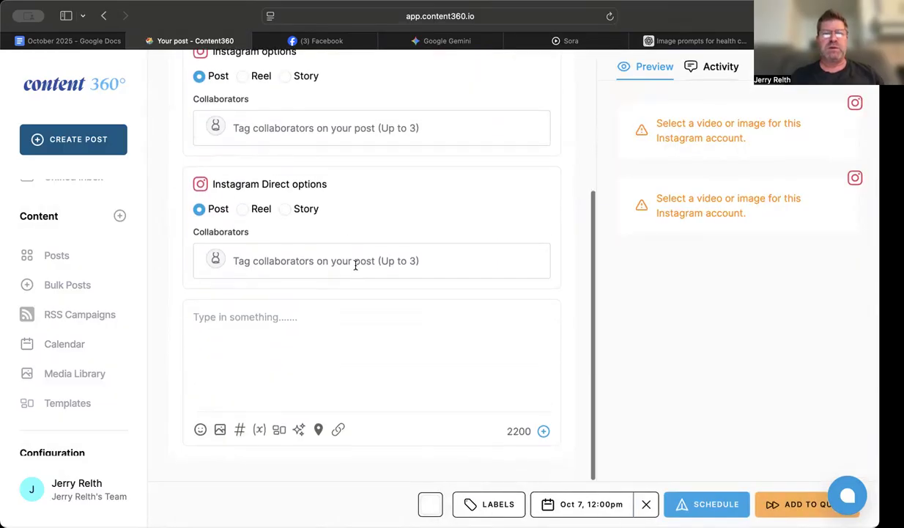
click(219, 429)
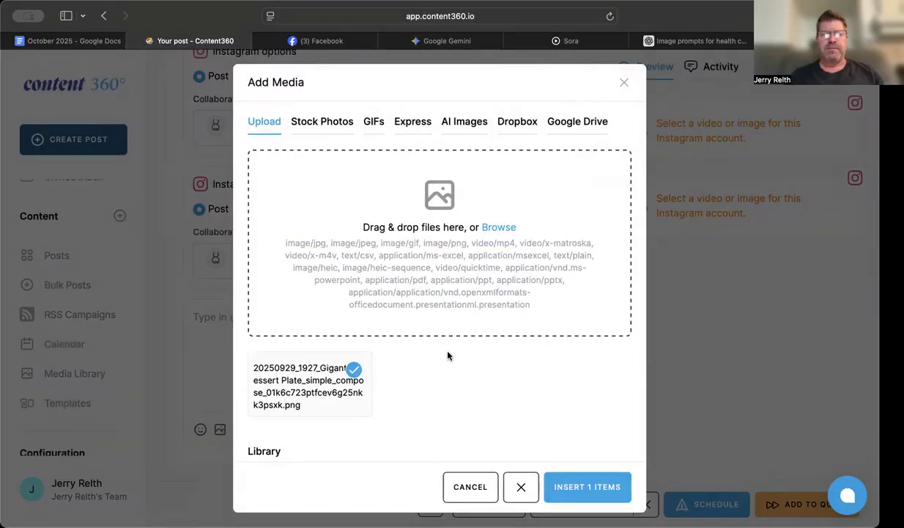
scroll(448, 355, down, 2)
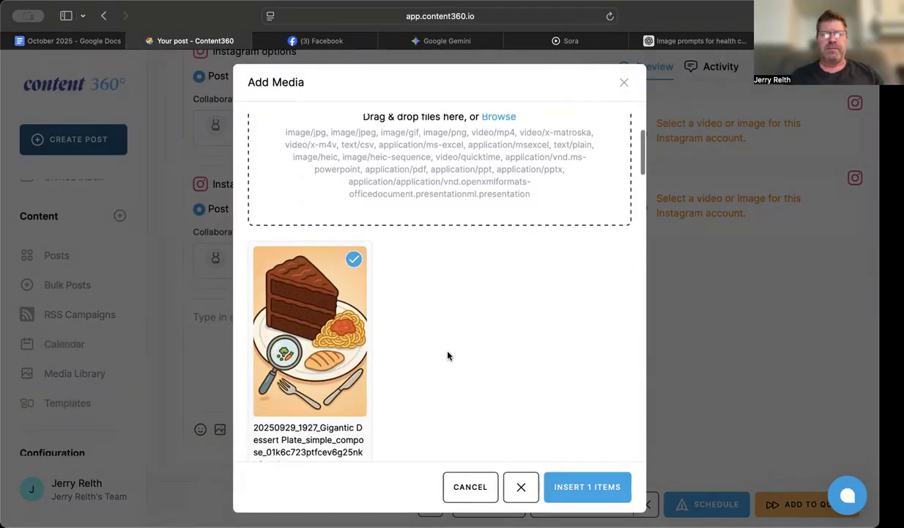
click(575, 488)
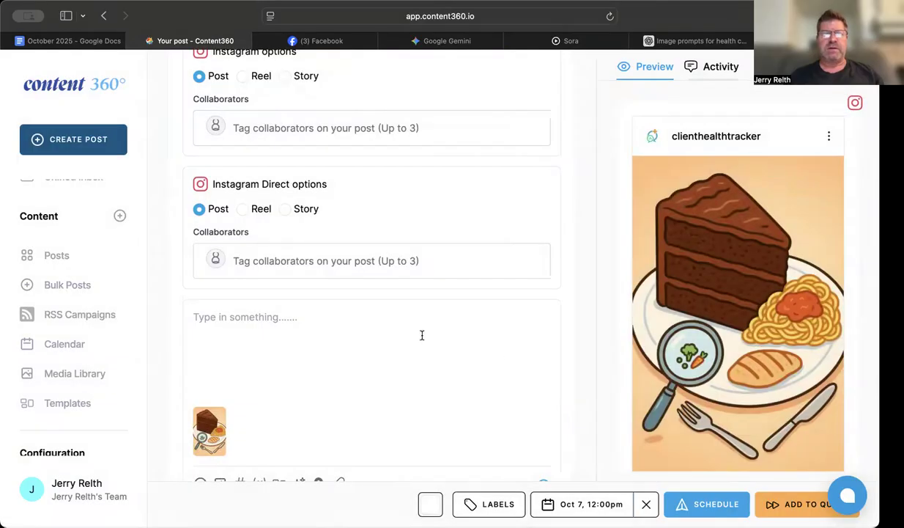
scroll(422, 335, down, 1)
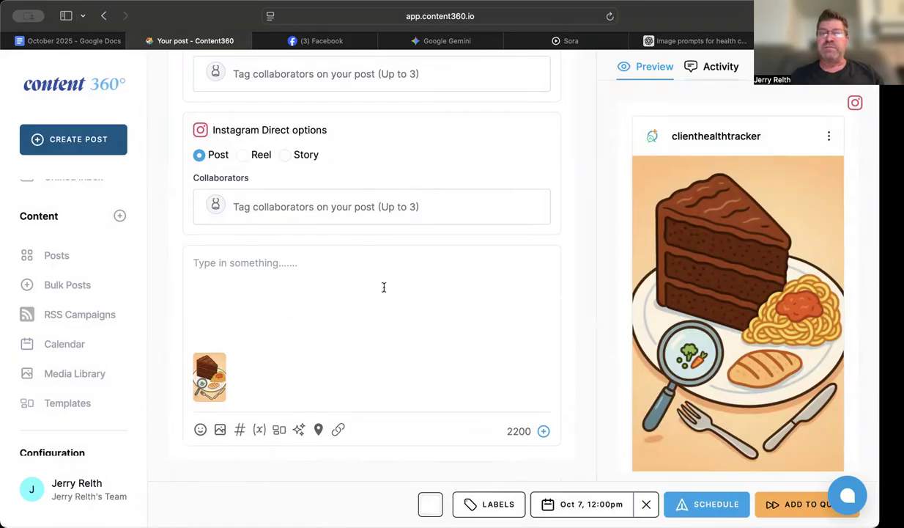
click(703, 504)
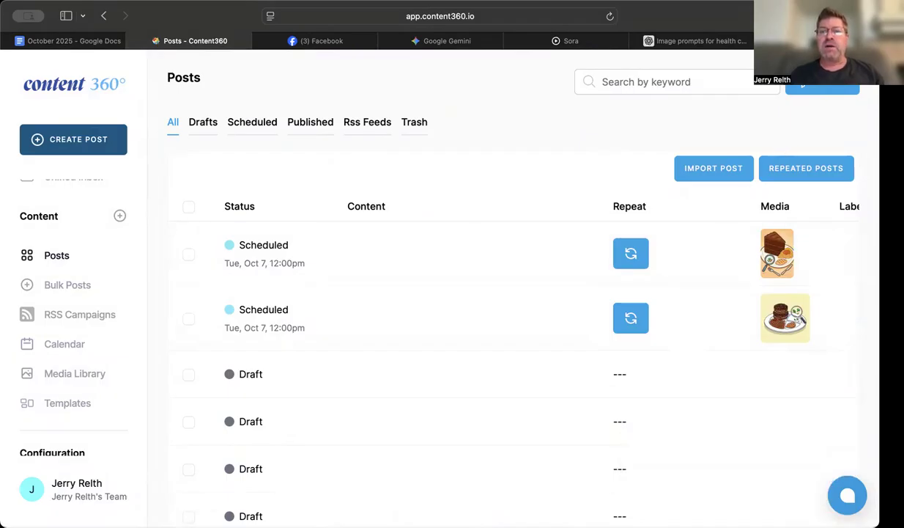
- Switch to ChatGPT and locate the human battery prompt under "3. Metabolism & Energy (Burn, Boost, Charge tie-in)"
click(699, 41)
click(416, 336)
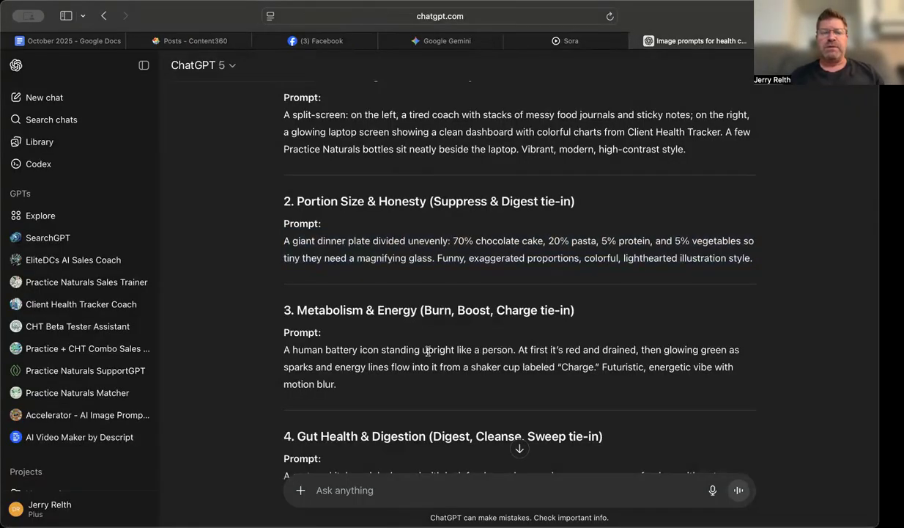
scroll(450, 293, down, 2)
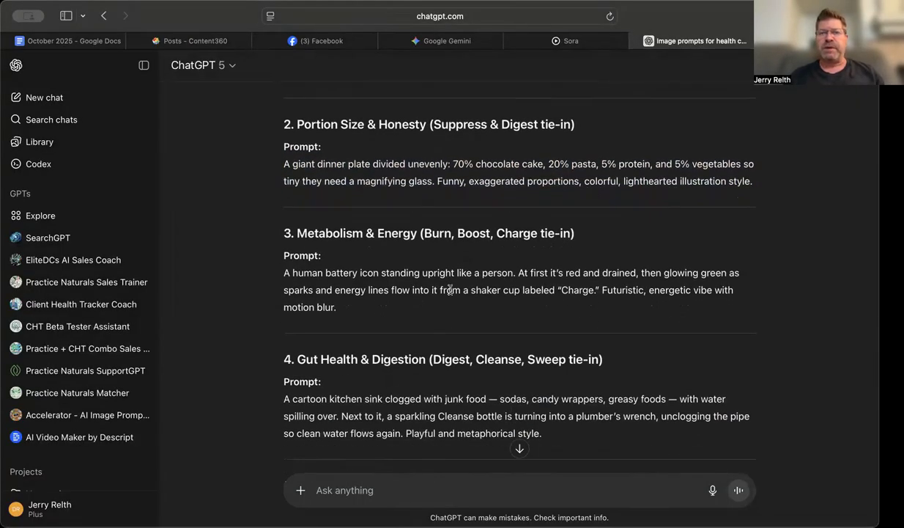